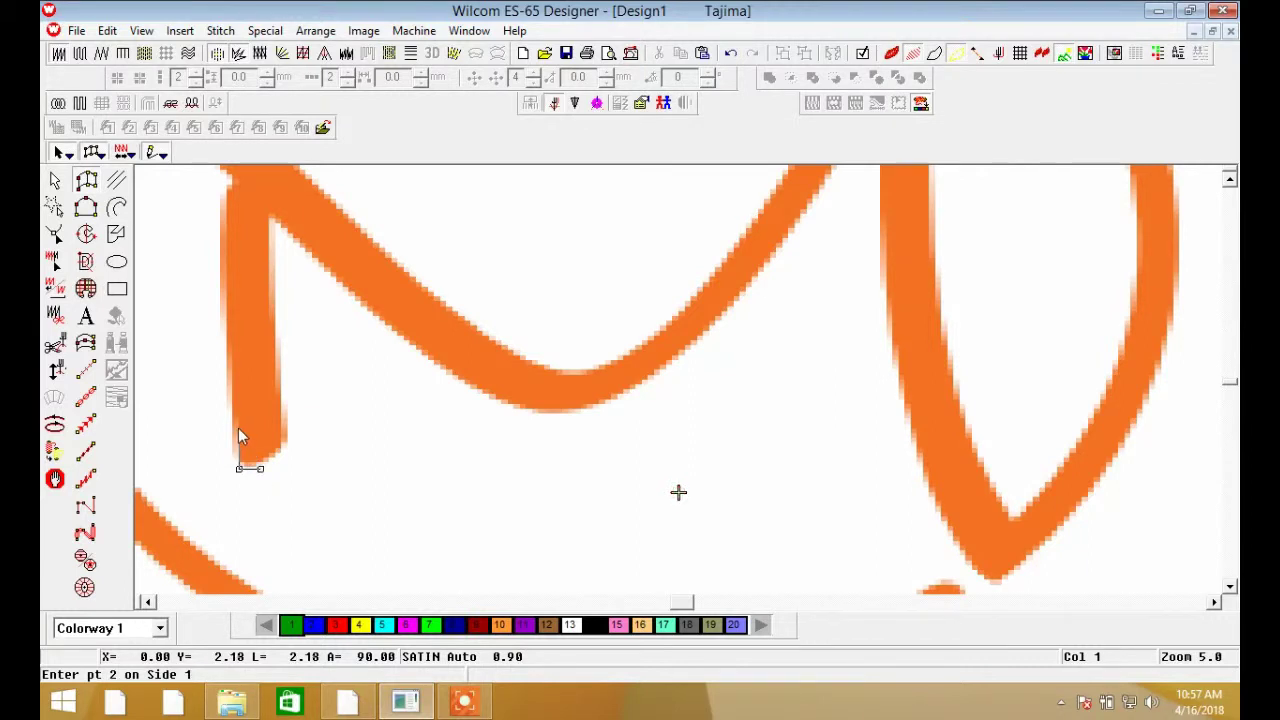
Digitize a satin column up the short vertical stem, from its rounded base to the diagonal stroke, and generate its stitches.
click(238, 455)
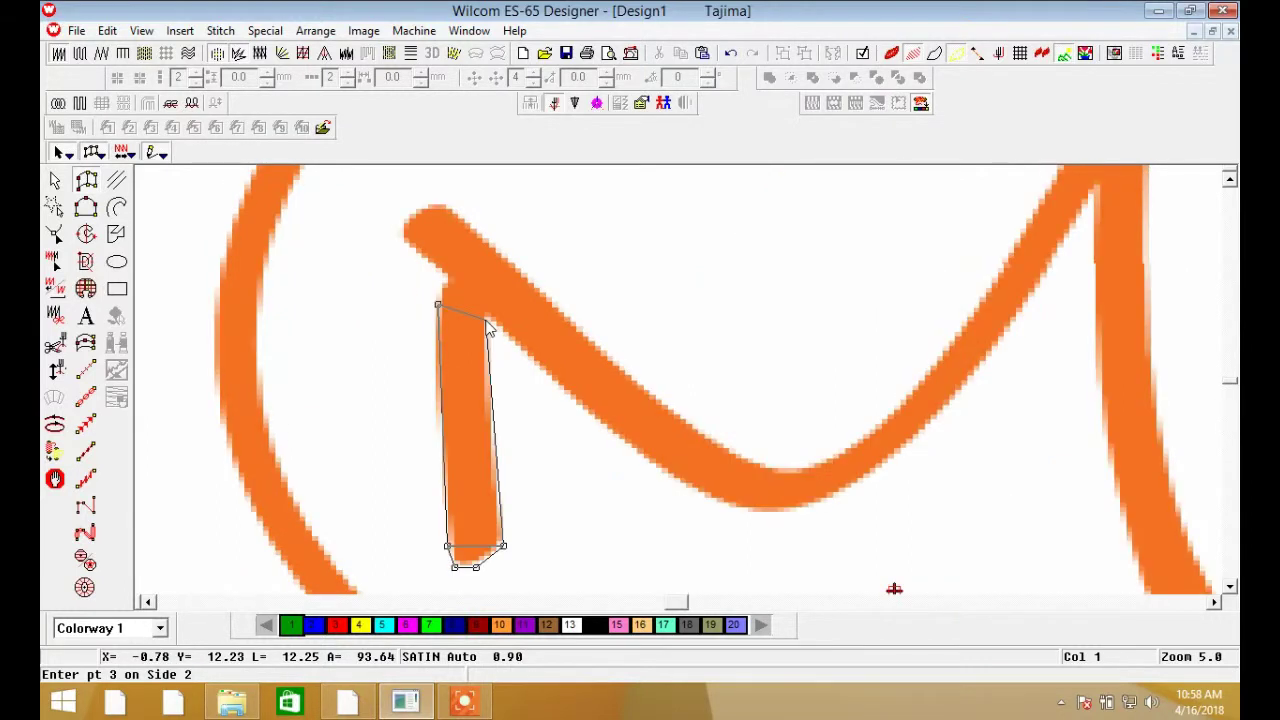
key(BackSpace)
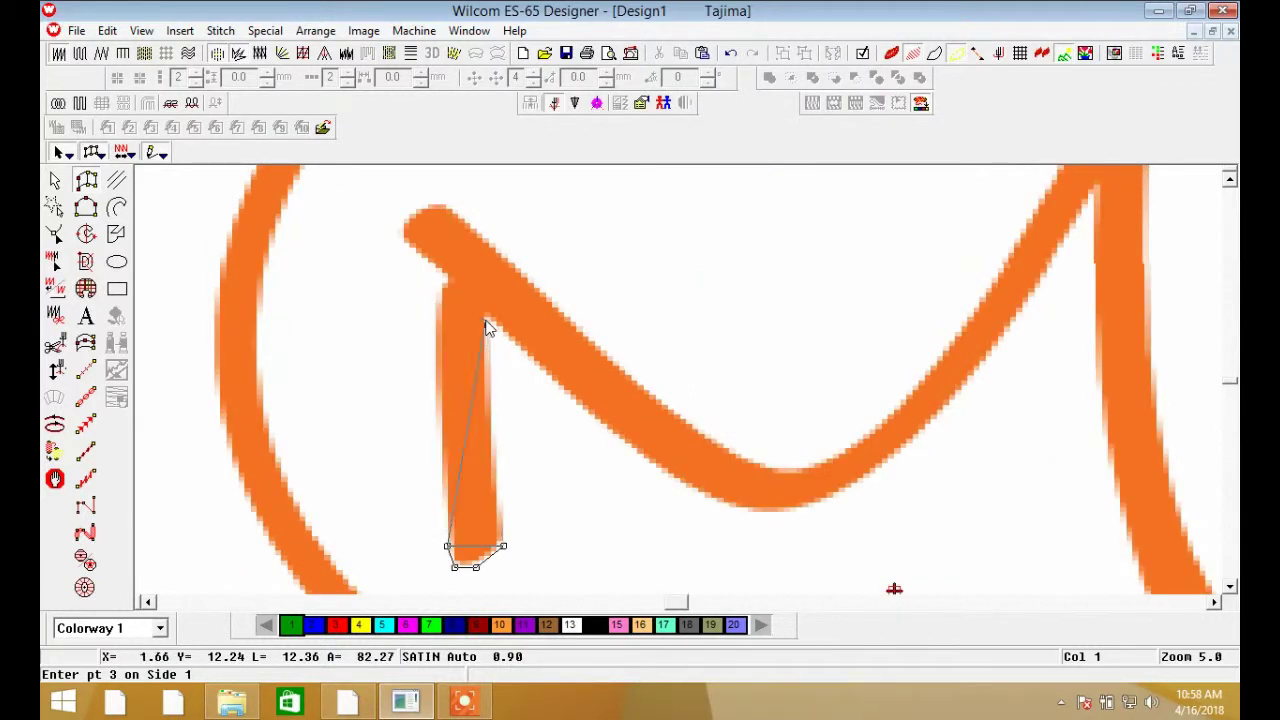
click(435, 333)
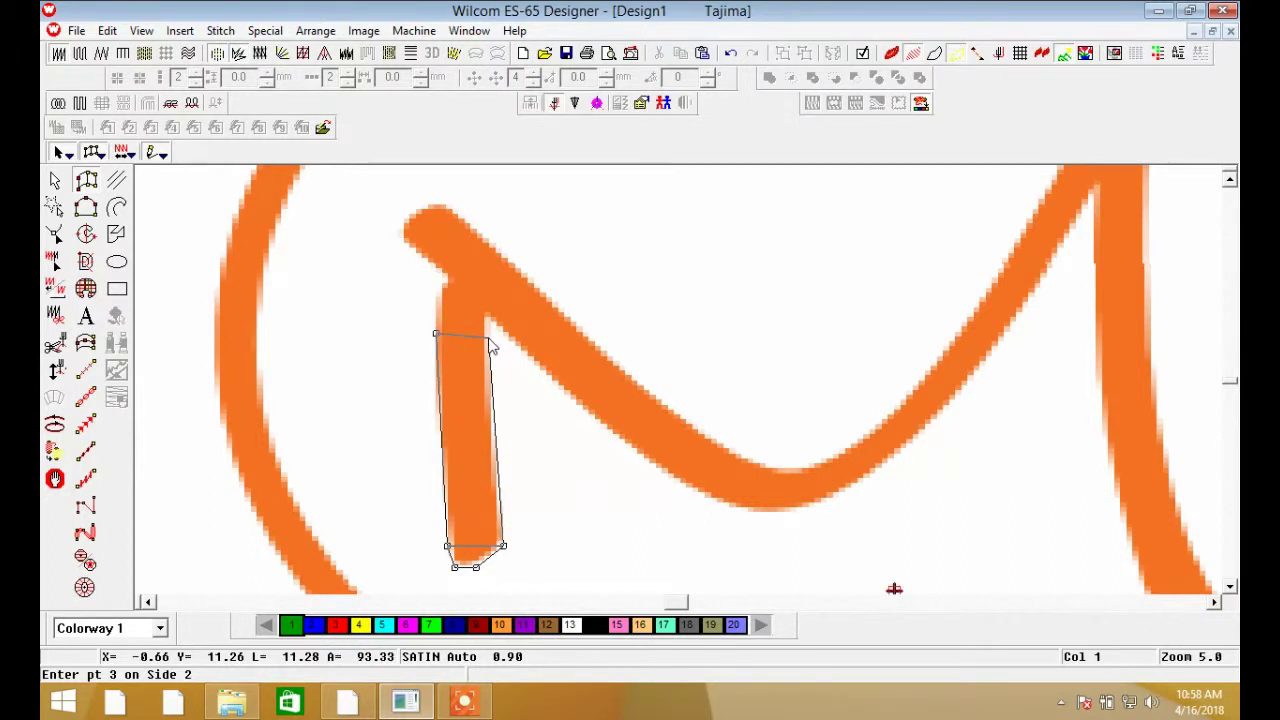
click(488, 339)
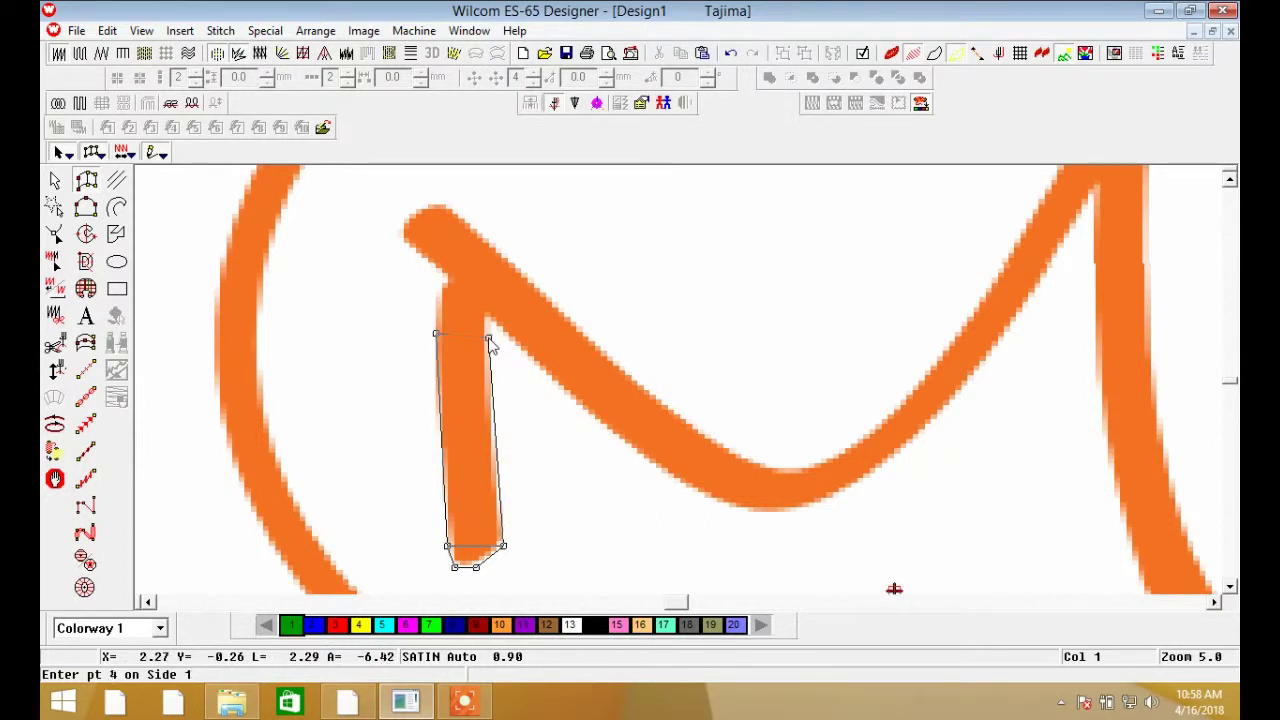
click(439, 290)
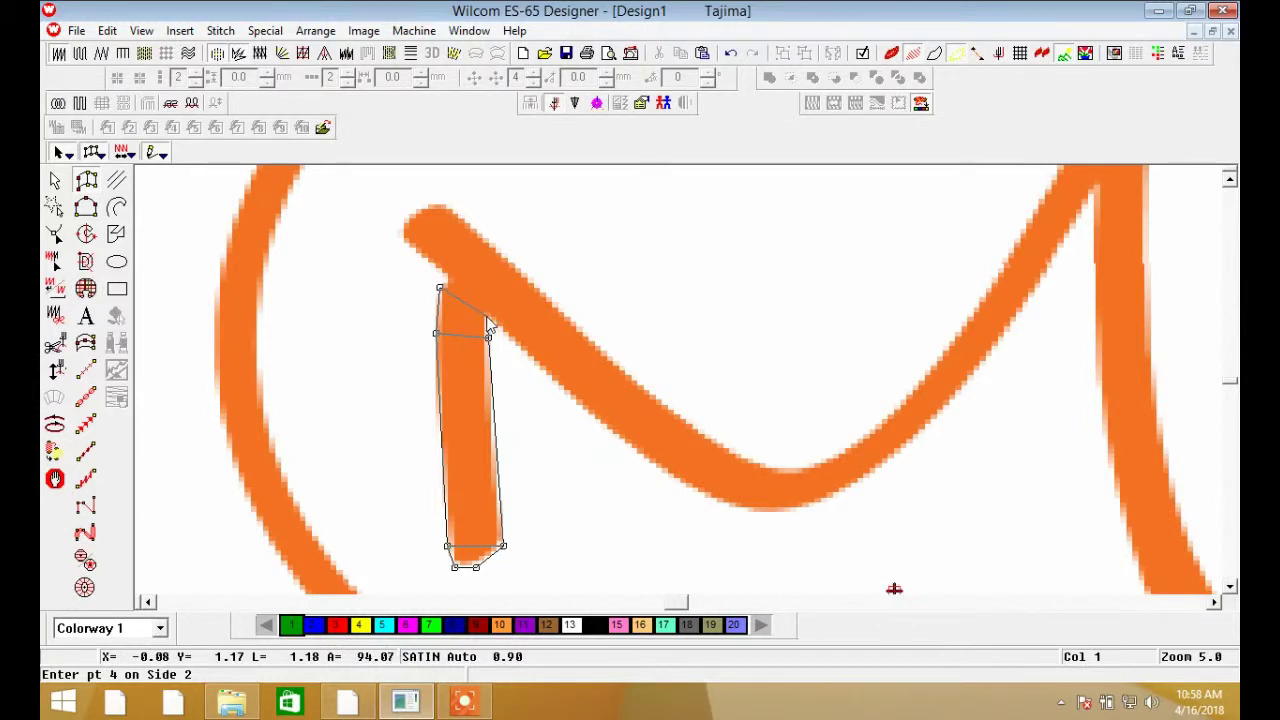
click(486, 317)
click(452, 268)
click(490, 284)
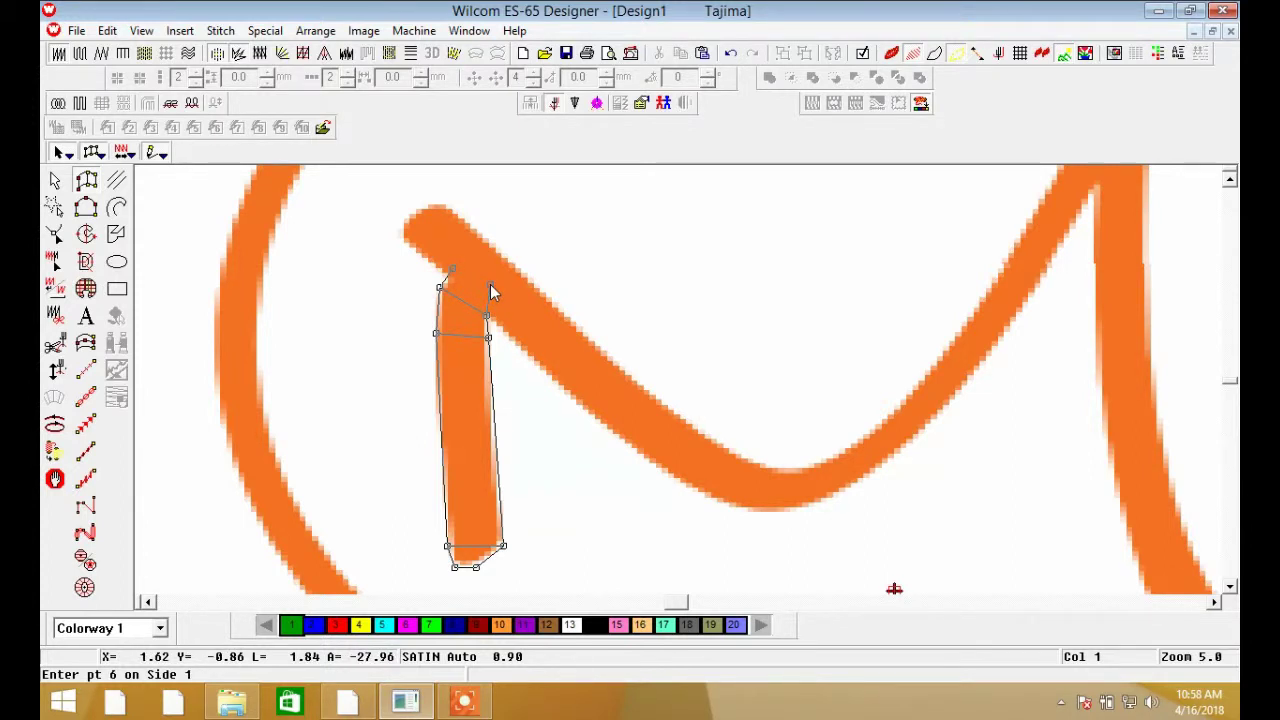
key(Return)
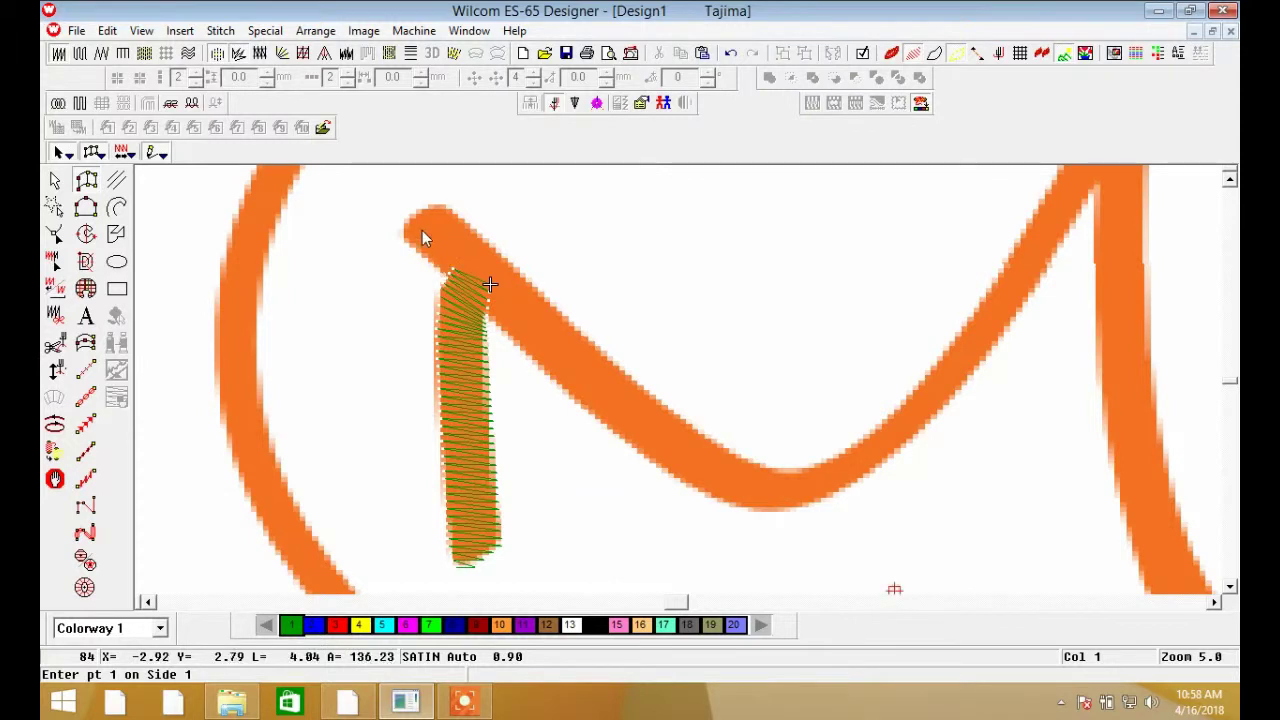
Add a run stitch from the stem to the diagonal stroke's upper tip, and place satin column point pairs down the descending stroke.
key(r)
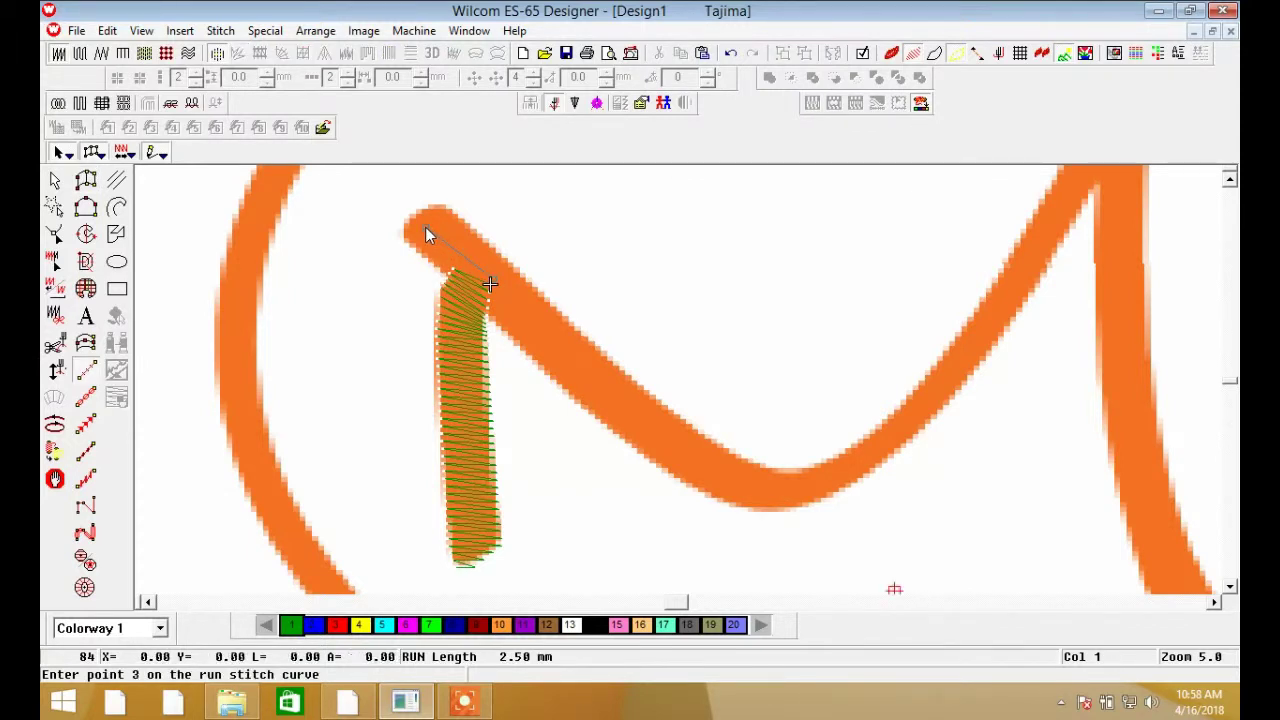
key(a)
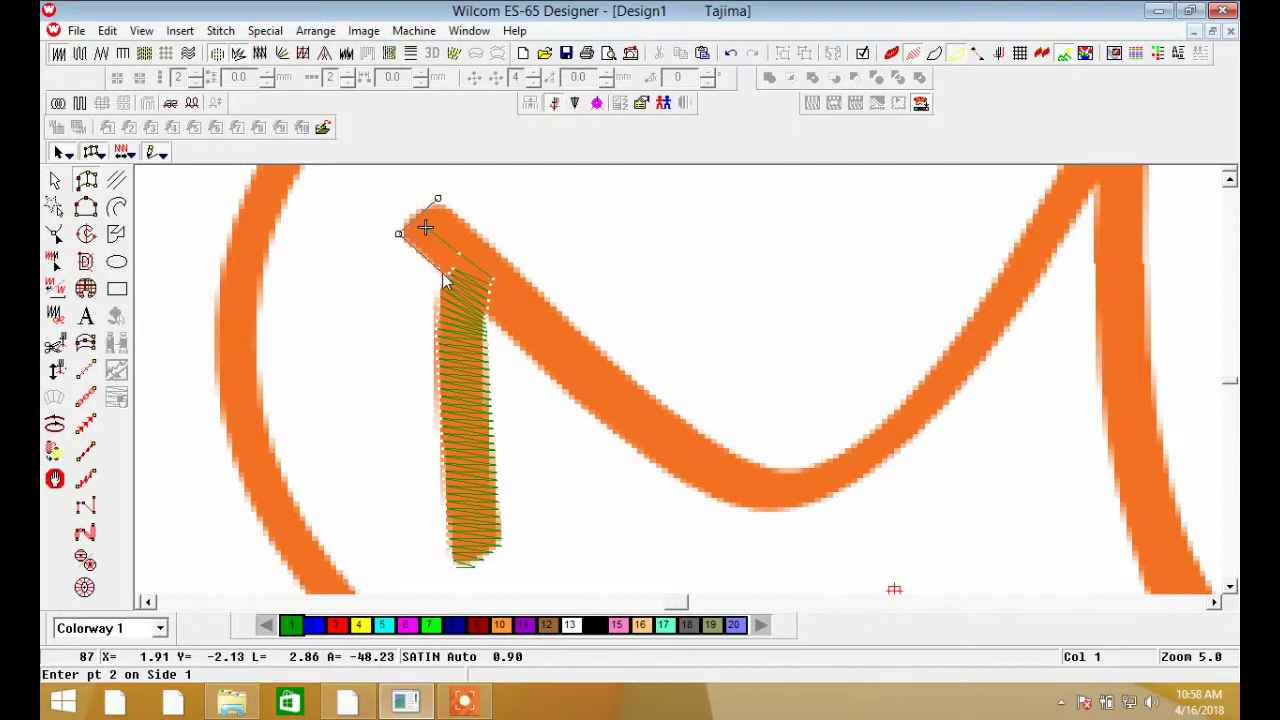
click(443, 275)
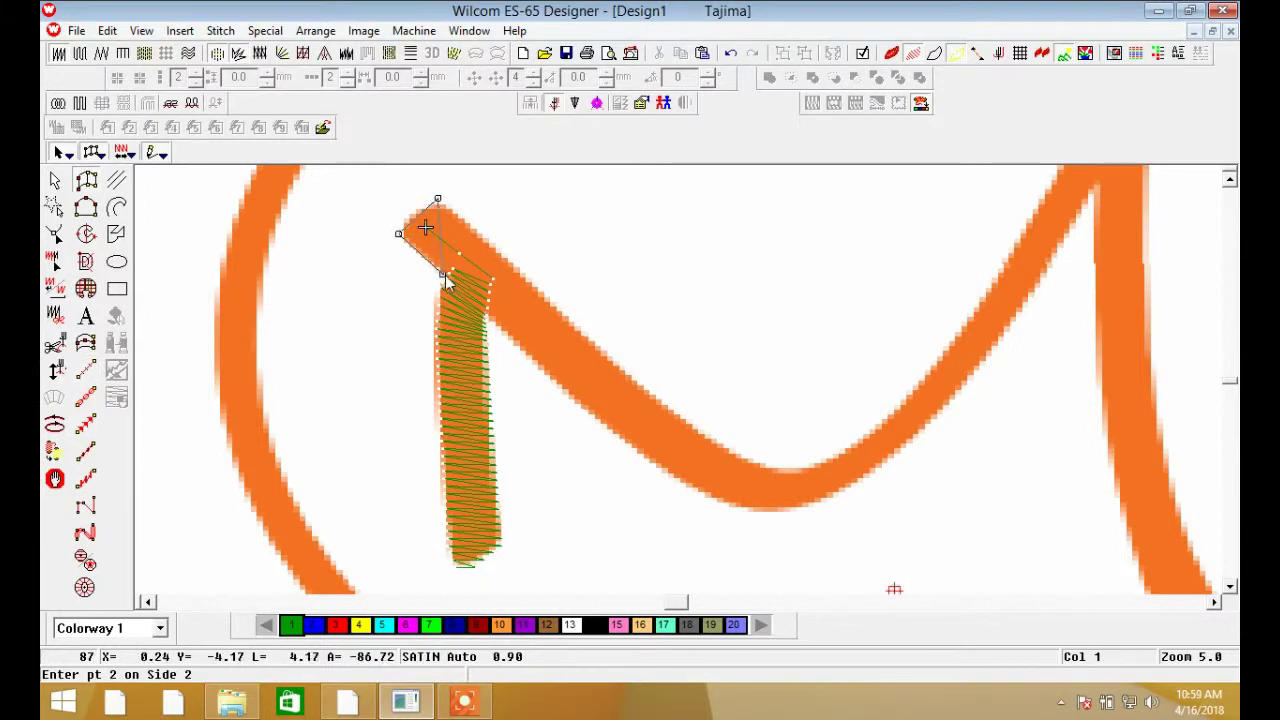
click(566, 391)
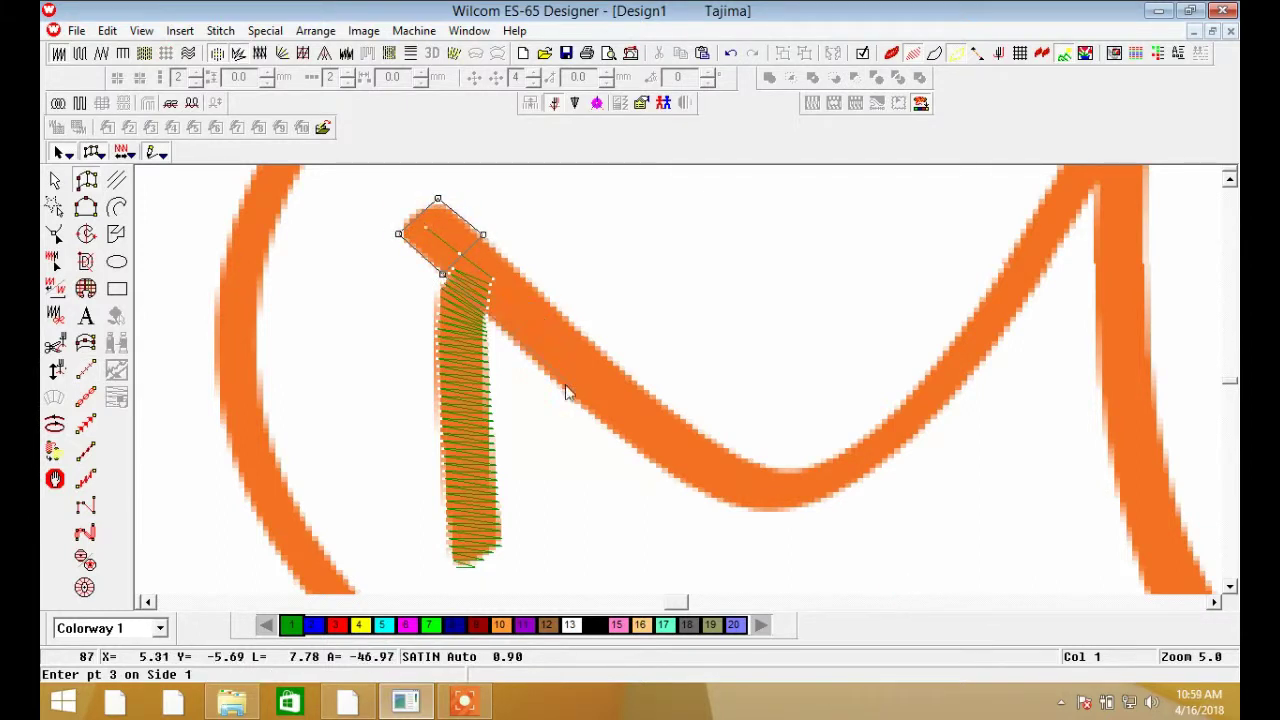
click(574, 404)
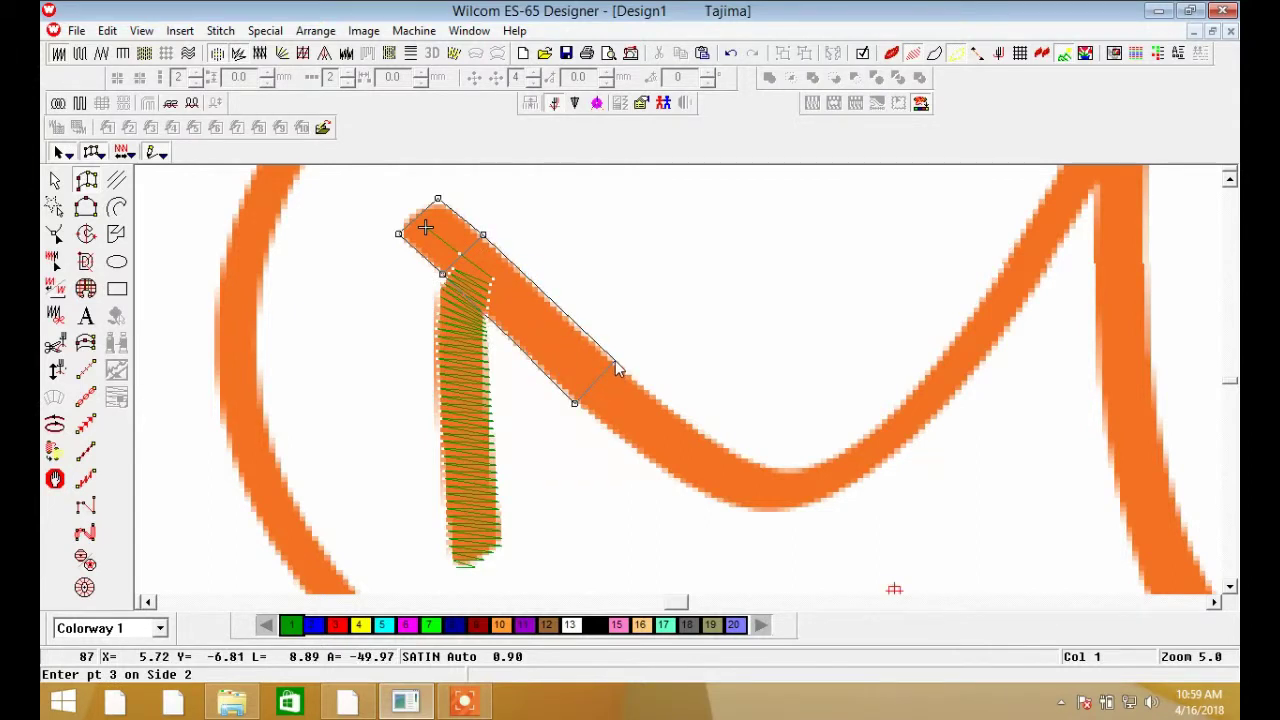
click(612, 360)
click(660, 470)
click(680, 421)
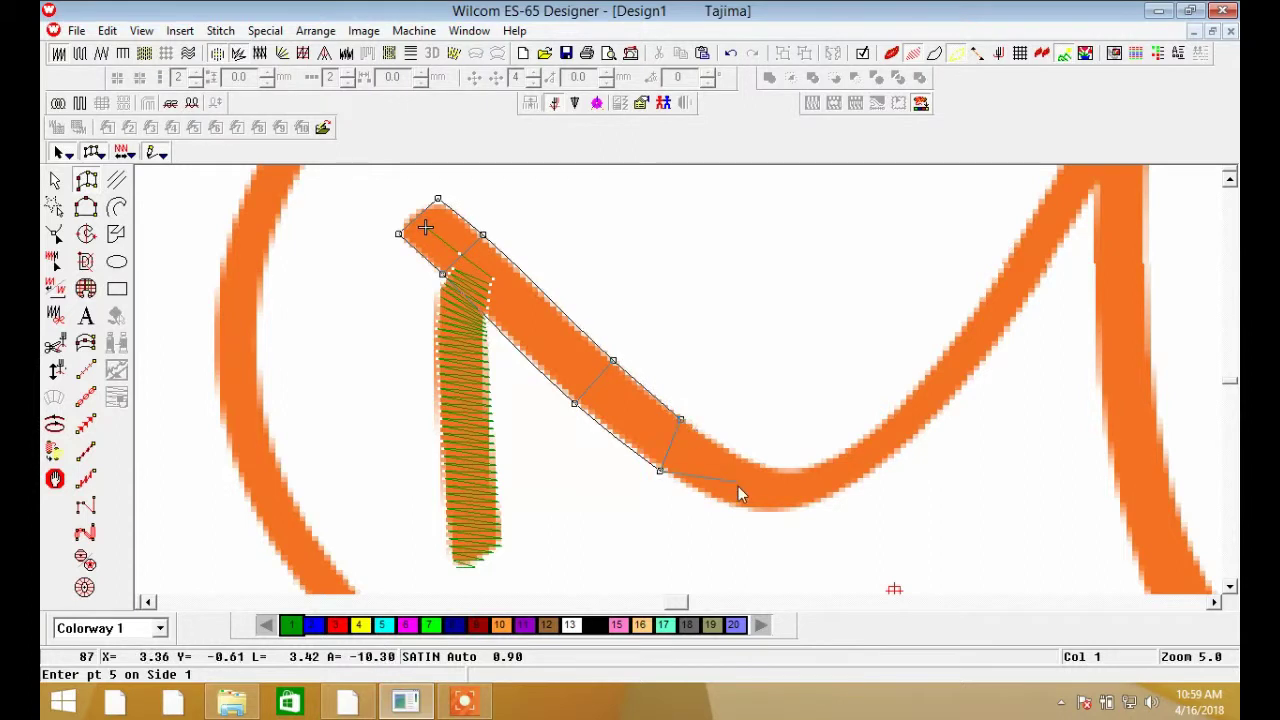
Continue the satin column around the bottom bend of the curved stroke with point pairs on both edges.
click(732, 507)
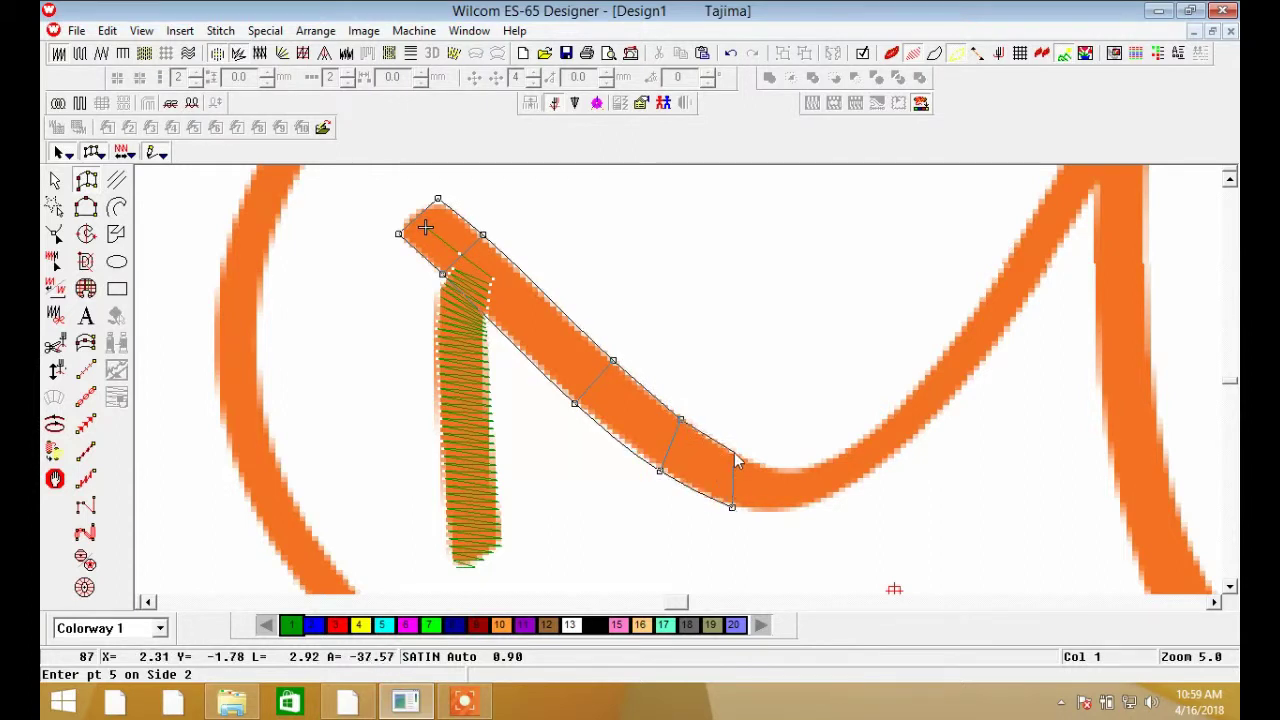
click(734, 453)
click(780, 513)
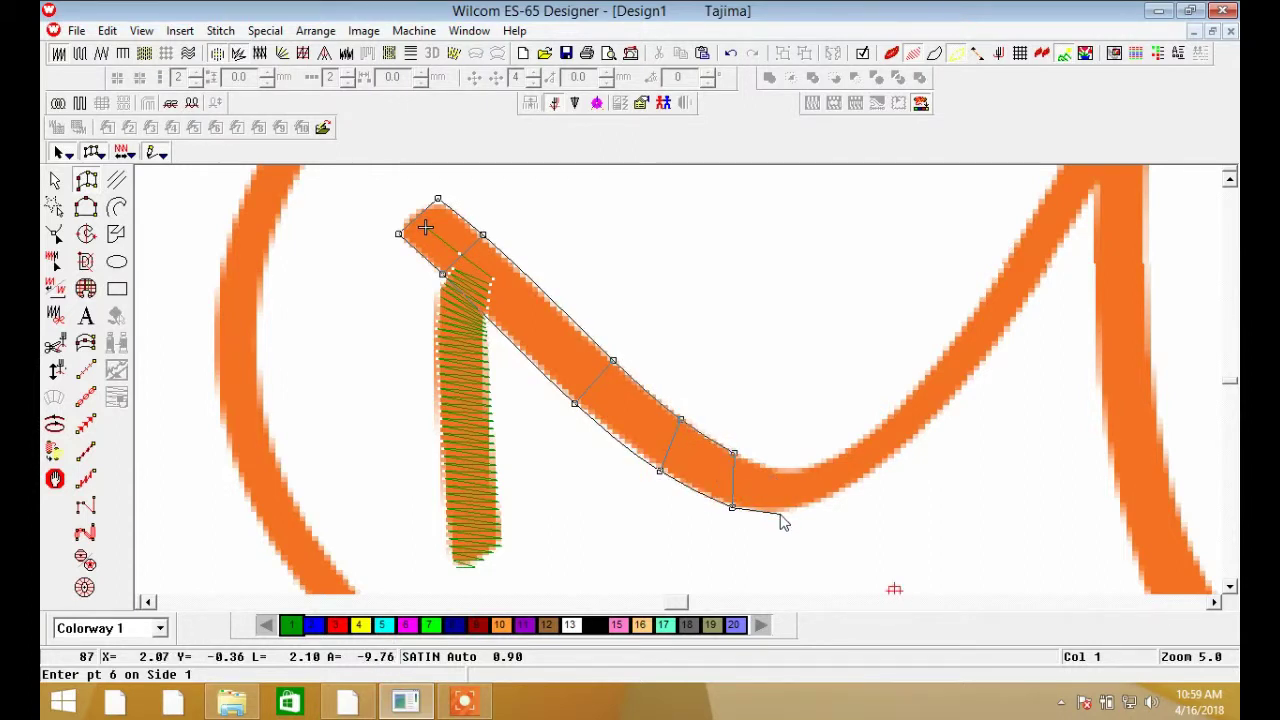
click(775, 471)
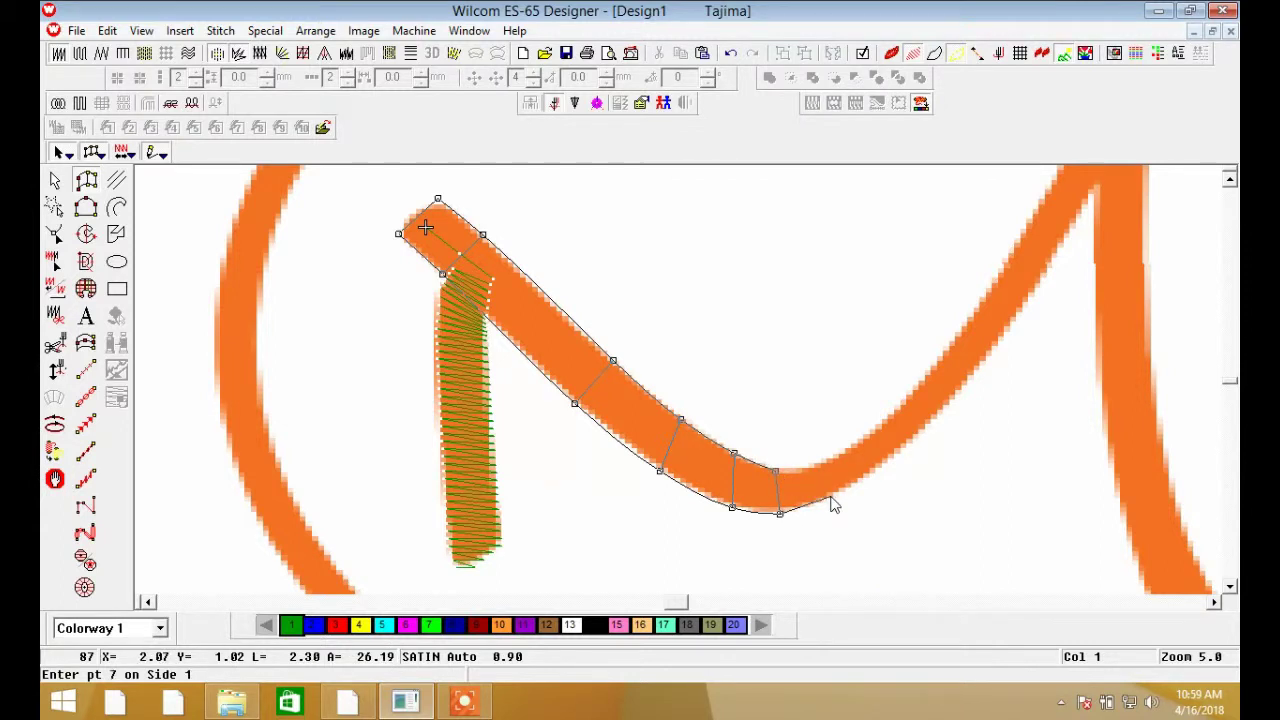
click(830, 501)
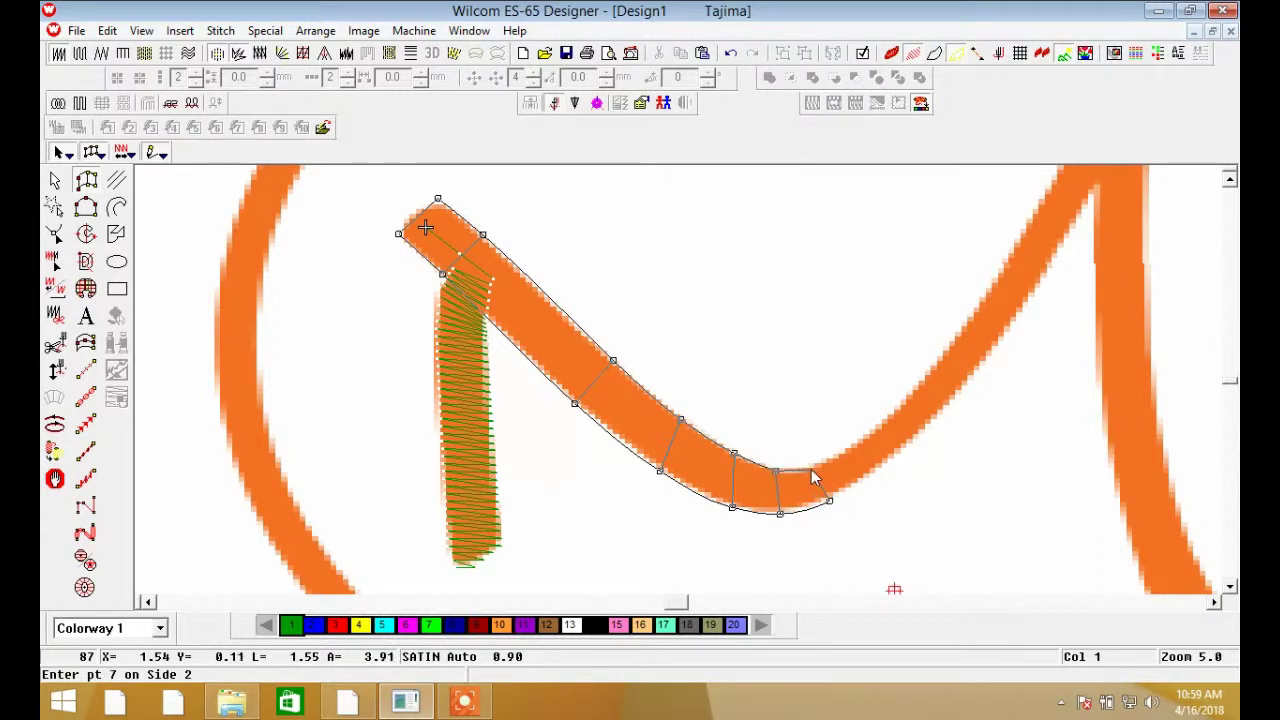
click(809, 466)
click(898, 456)
click(872, 425)
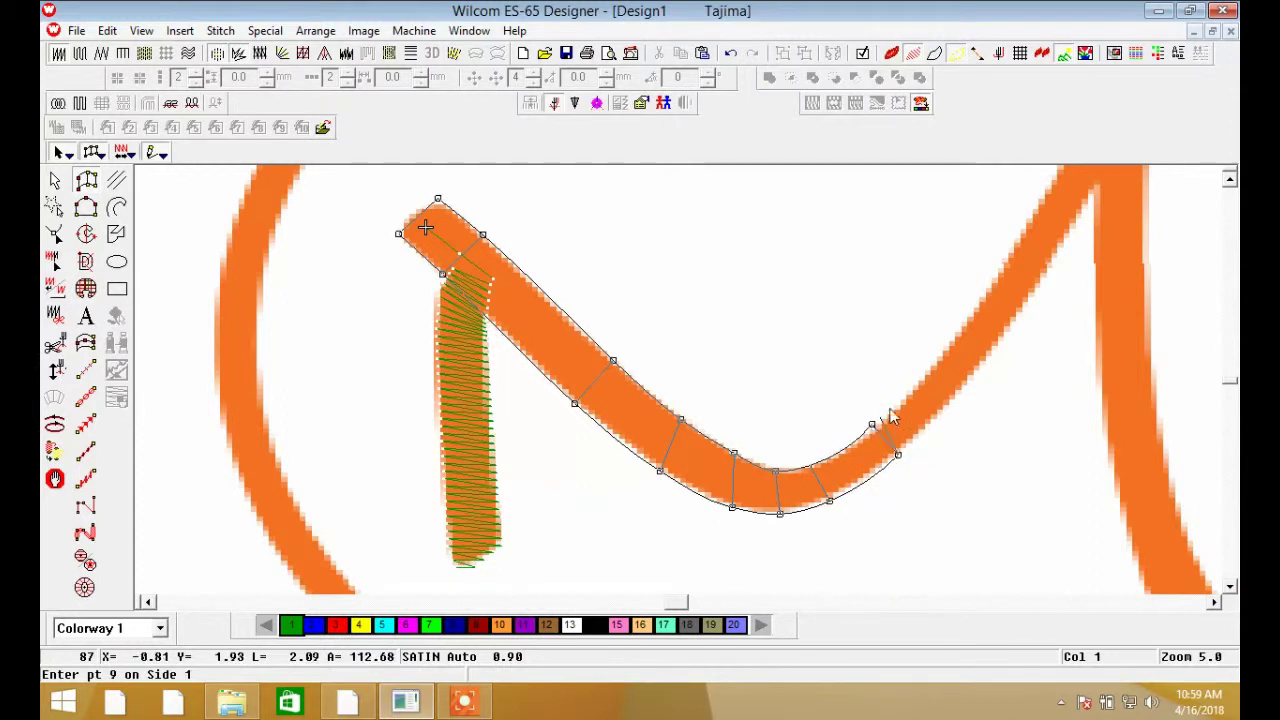
Extend the satin column up the rising part of the stroke to where it meets the long vertical stem.
click(982, 367)
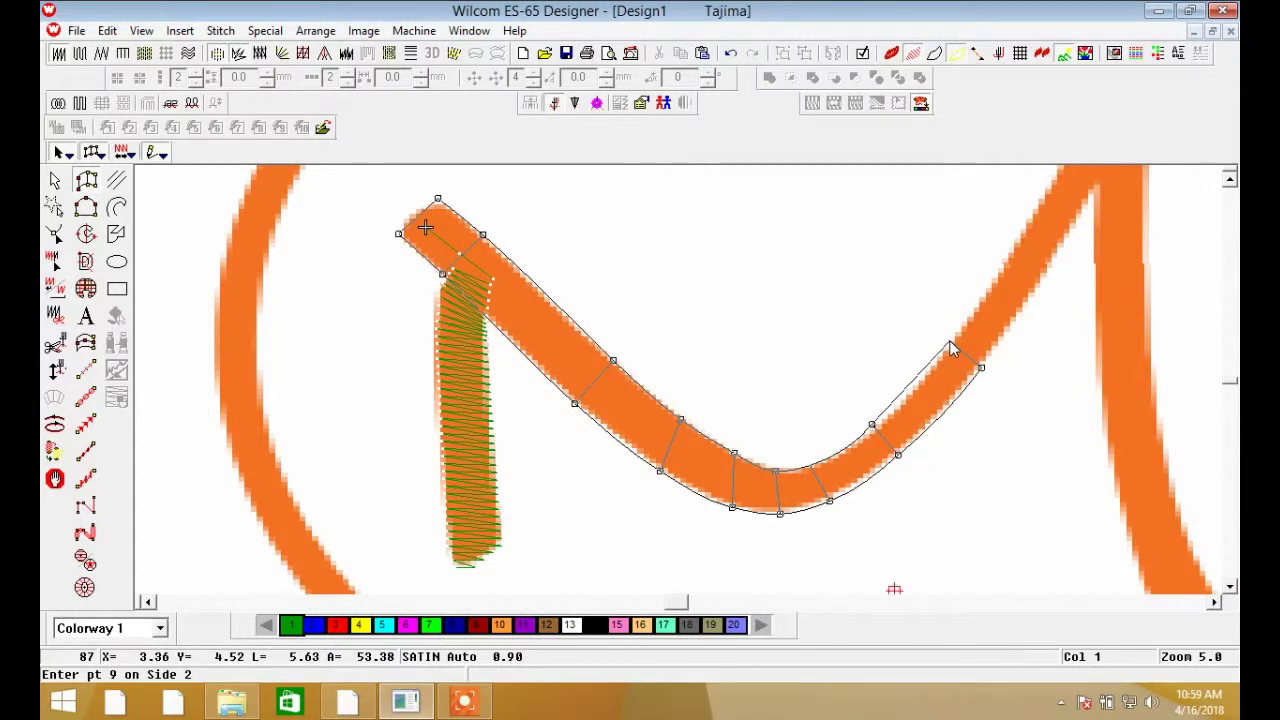
click(950, 341)
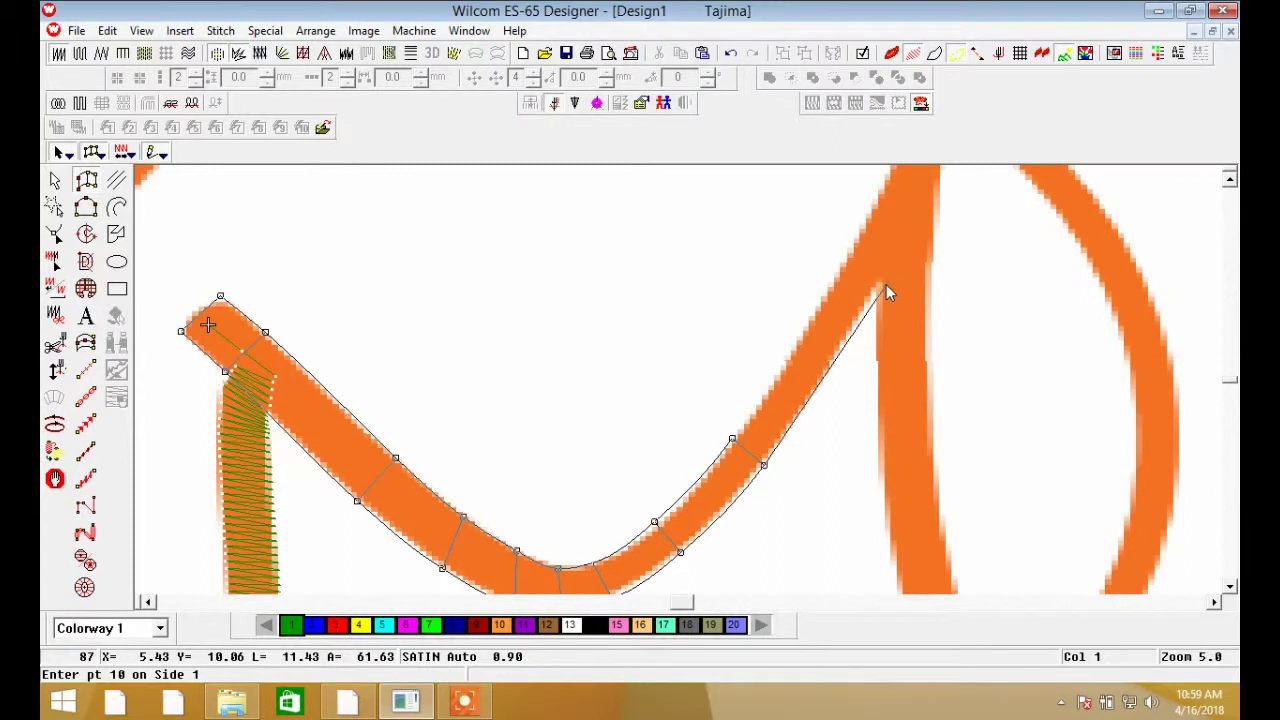
click(857, 325)
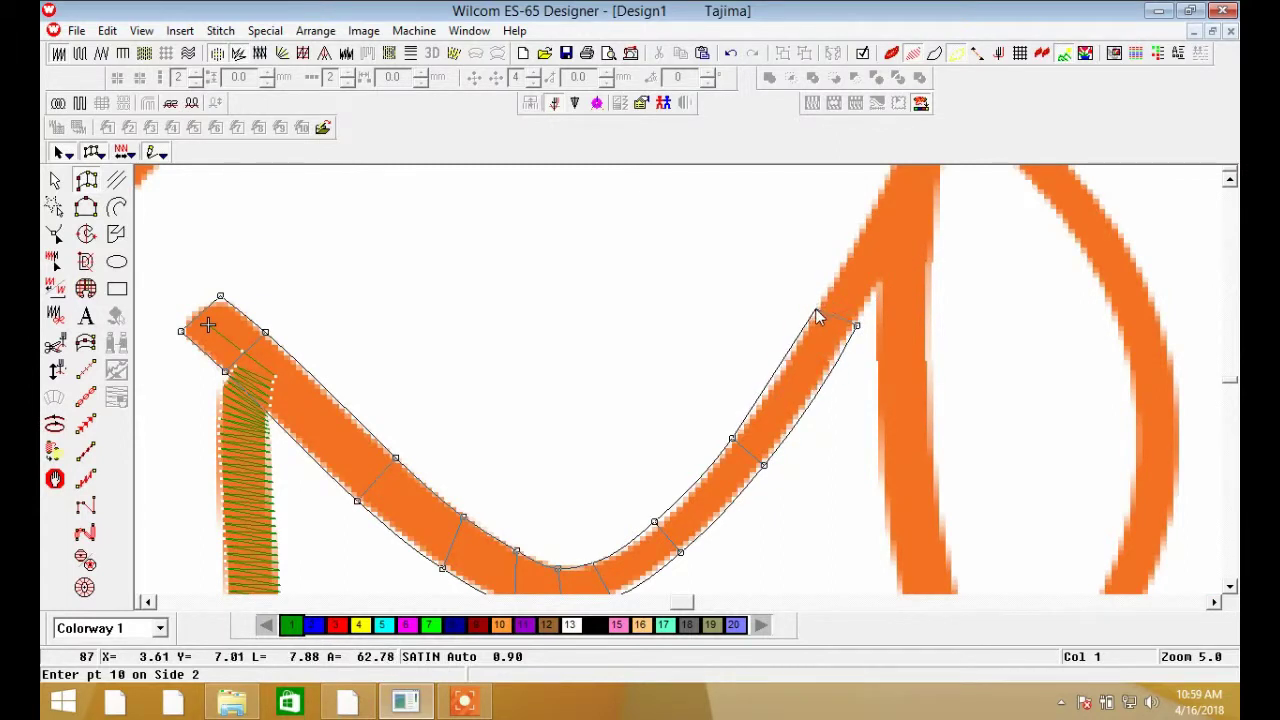
click(816, 309)
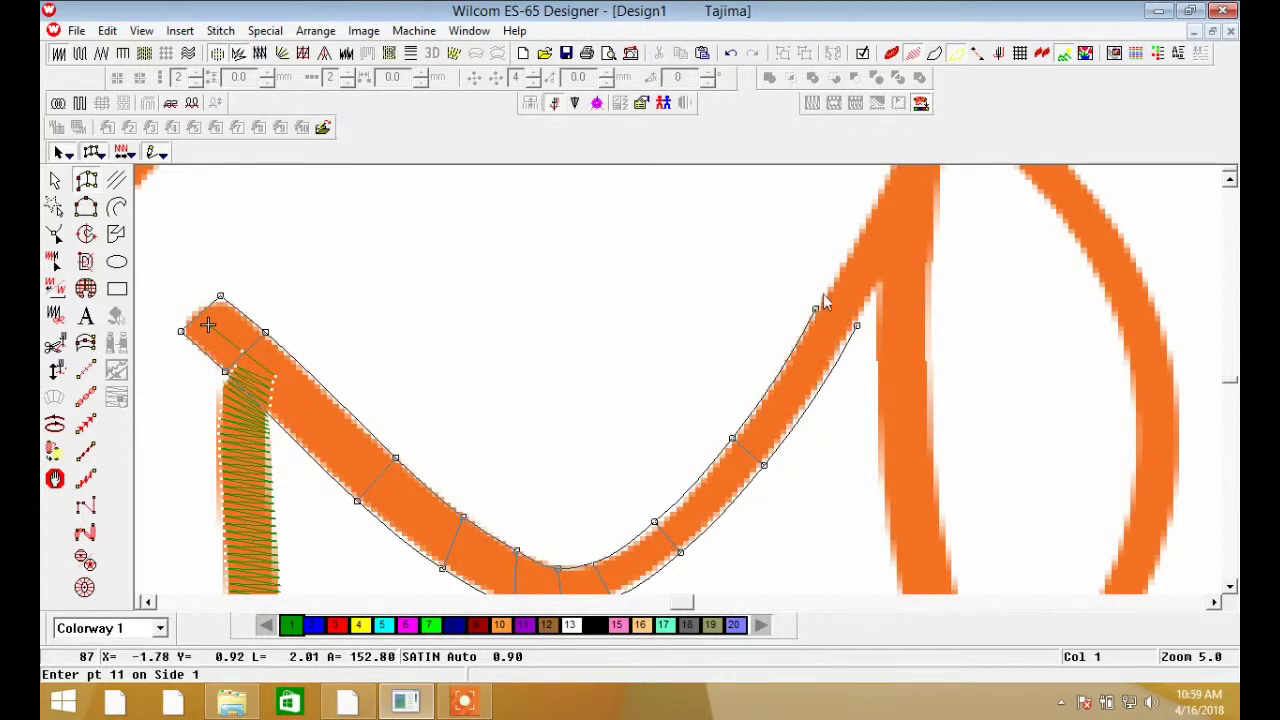
click(896, 258)
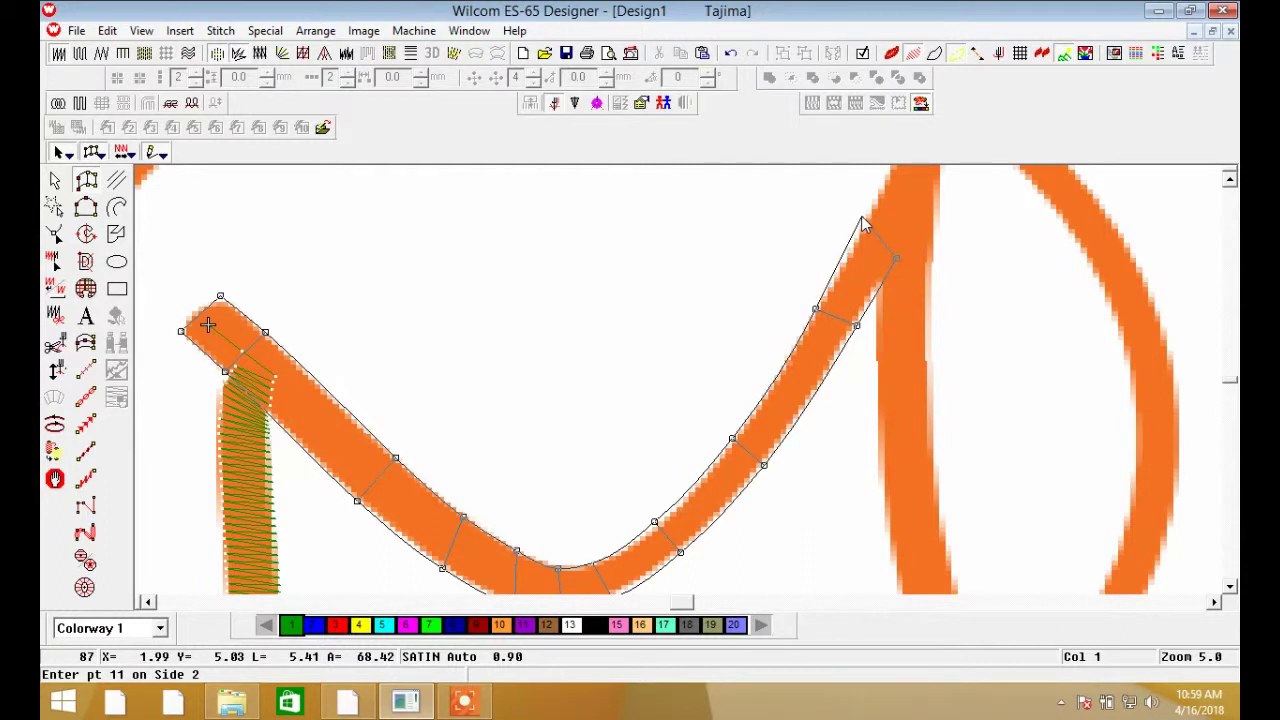
click(864, 219)
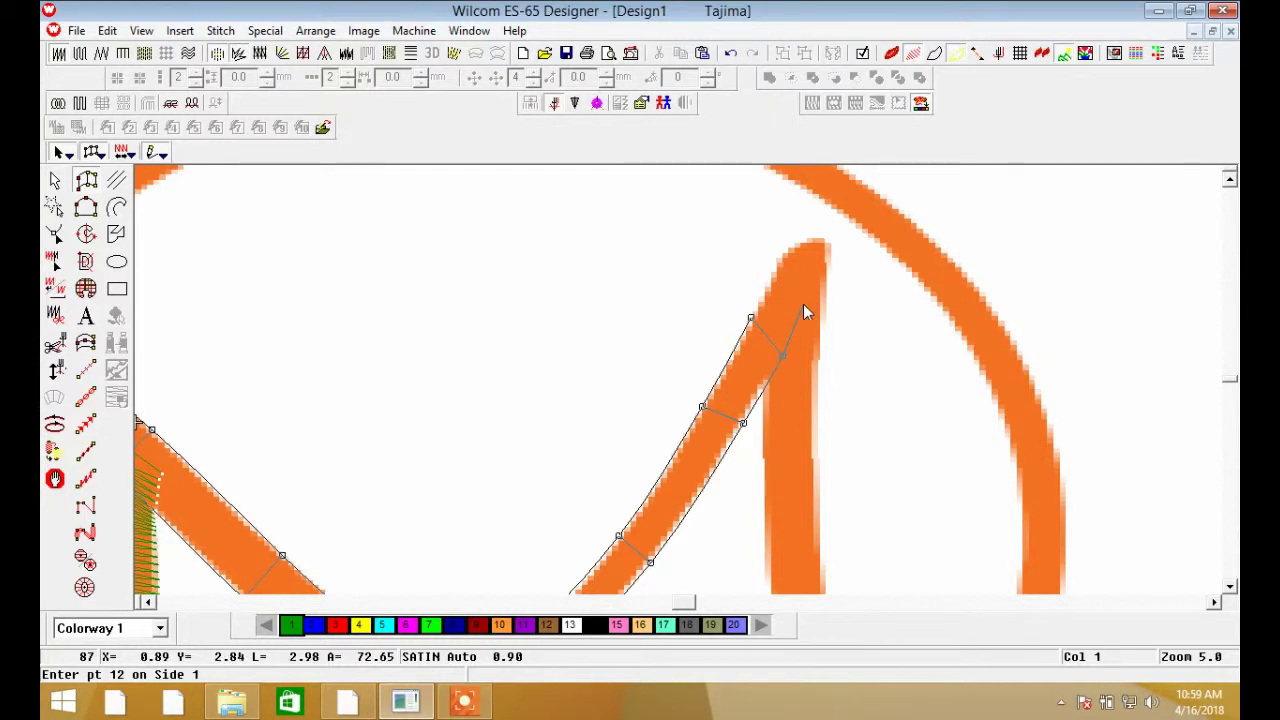
Taper the satin column into the rounded peak above the long stem and generate its stitches.
click(805, 306)
click(773, 280)
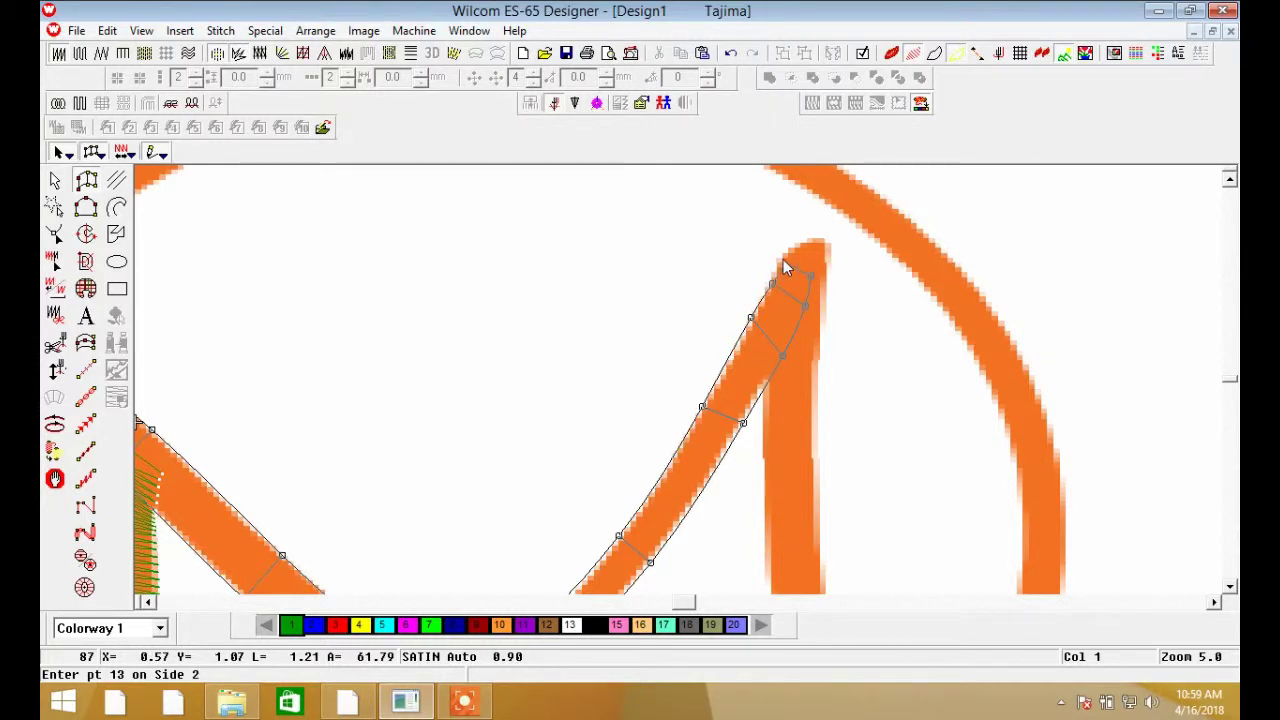
click(783, 258)
click(820, 258)
click(808, 242)
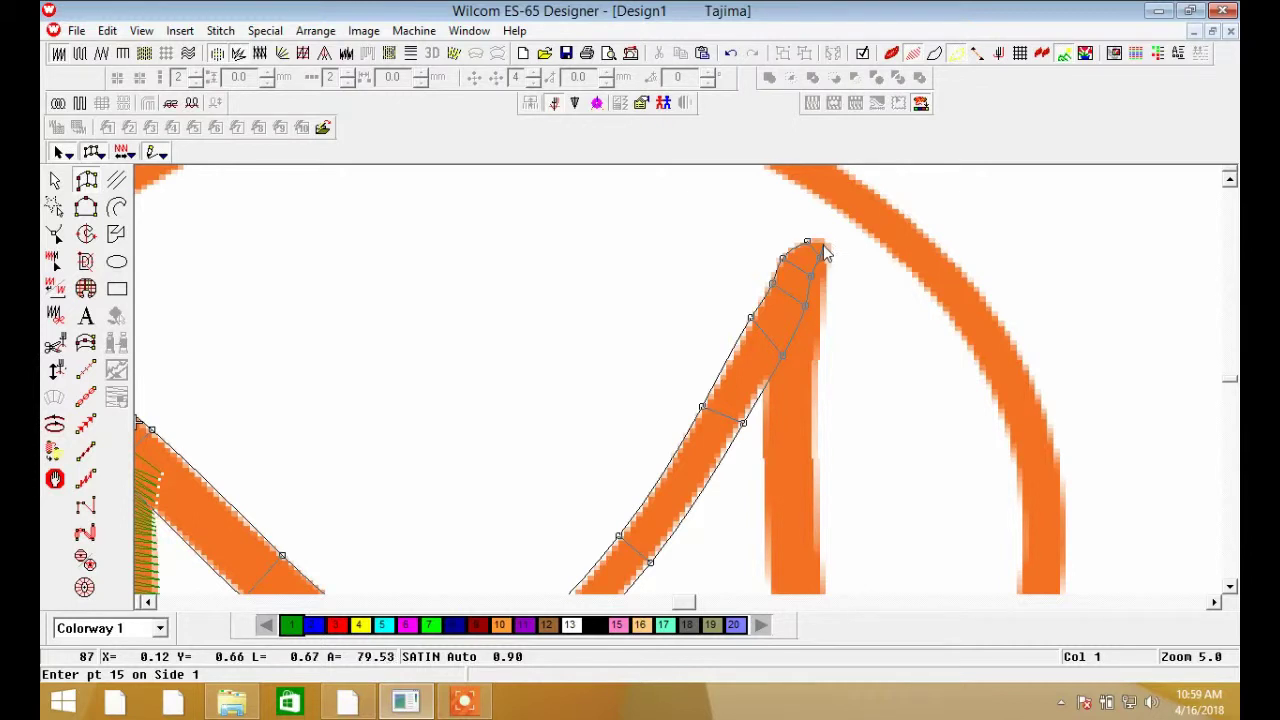
key(Return)
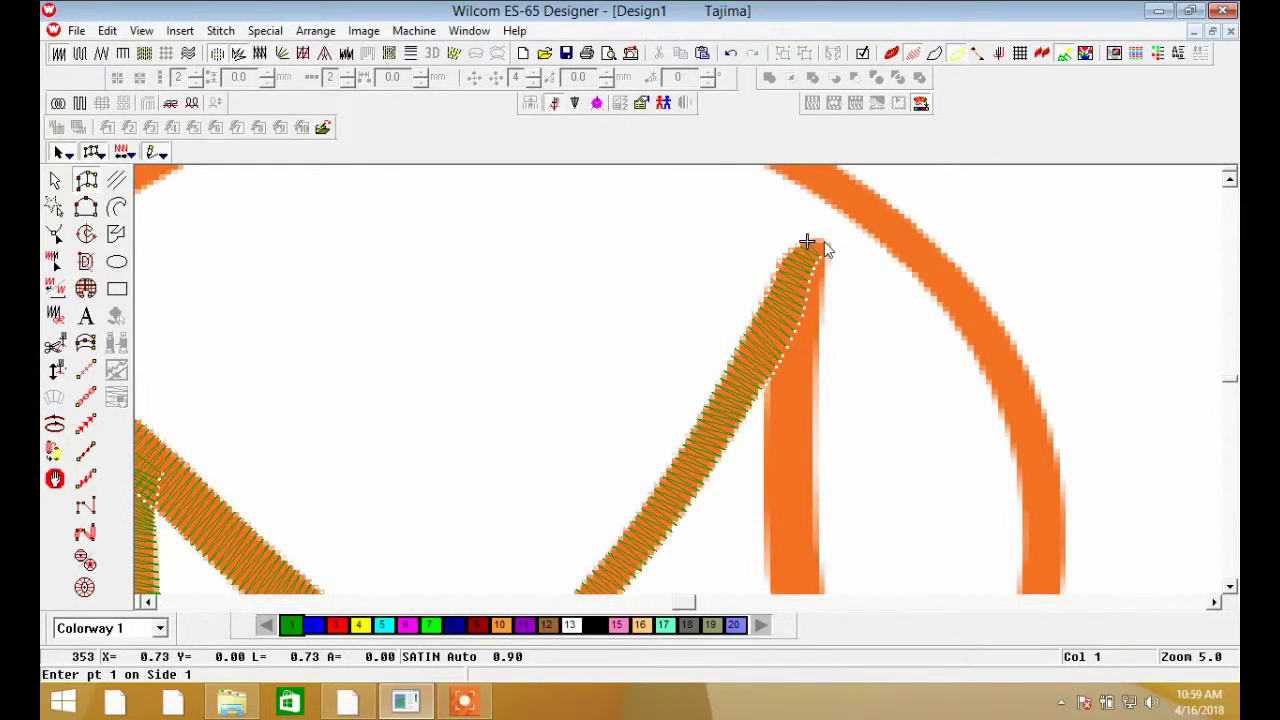
Start a satin column at the rounded peak and place point pairs down across the junction with the rising stroke, correcting the misplaced pair.
click(807, 242)
click(806, 244)
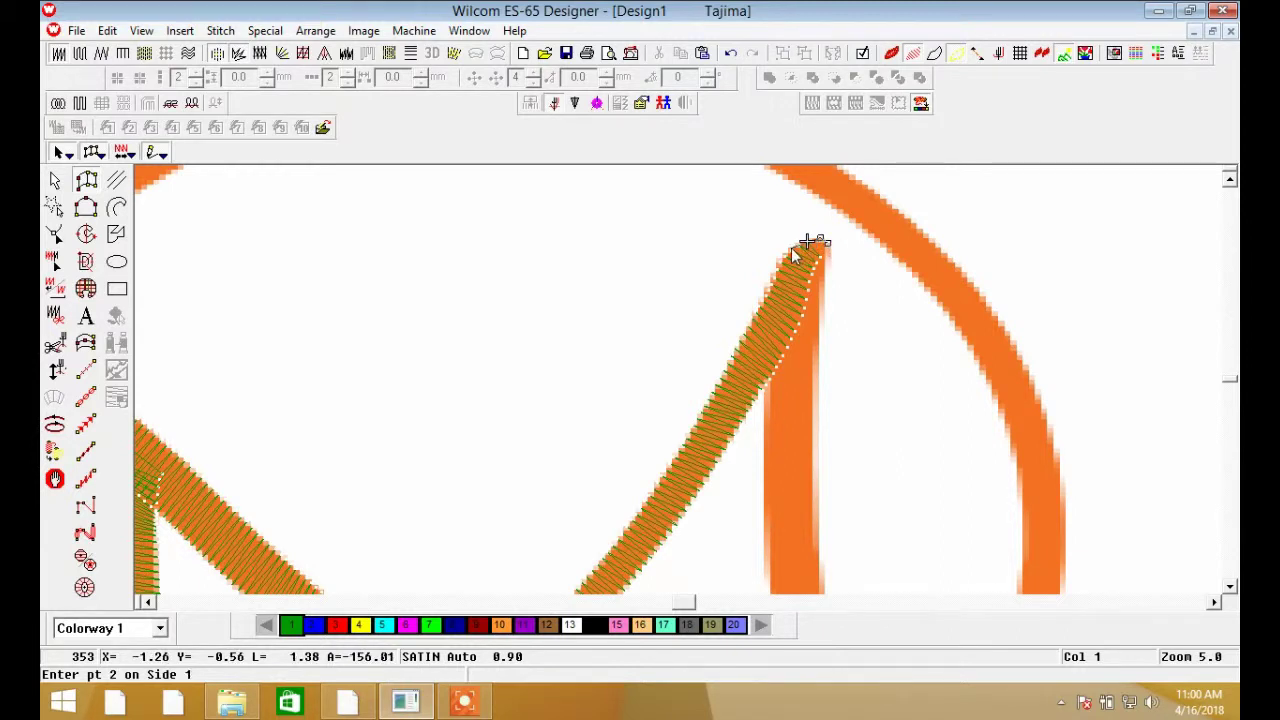
click(822, 263)
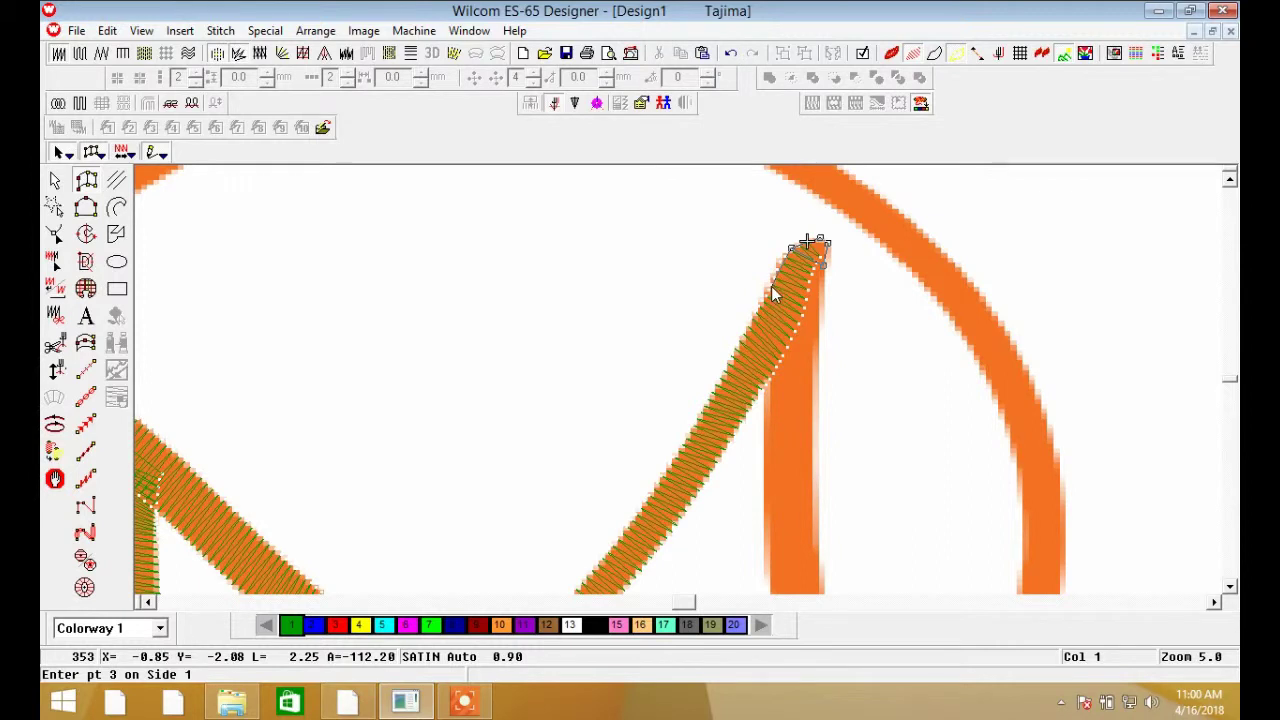
click(771, 287)
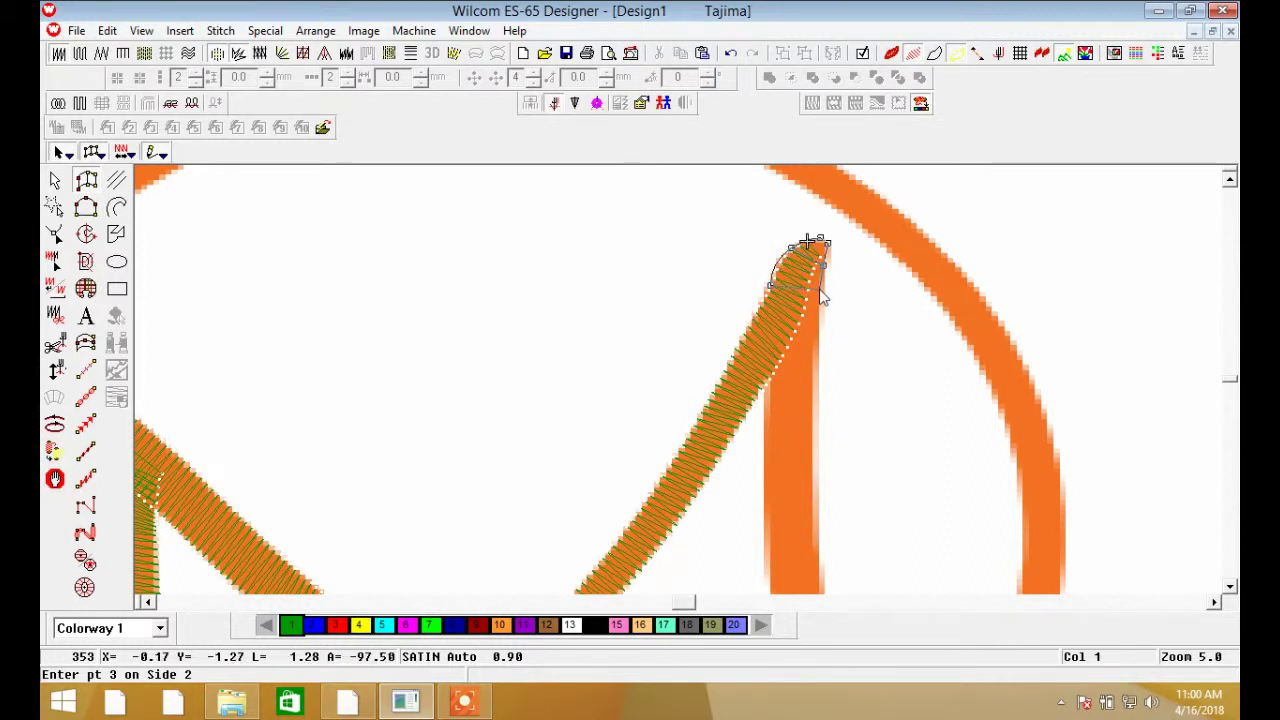
click(818, 287)
click(817, 321)
key(BackSpace)
key(BackSpace)
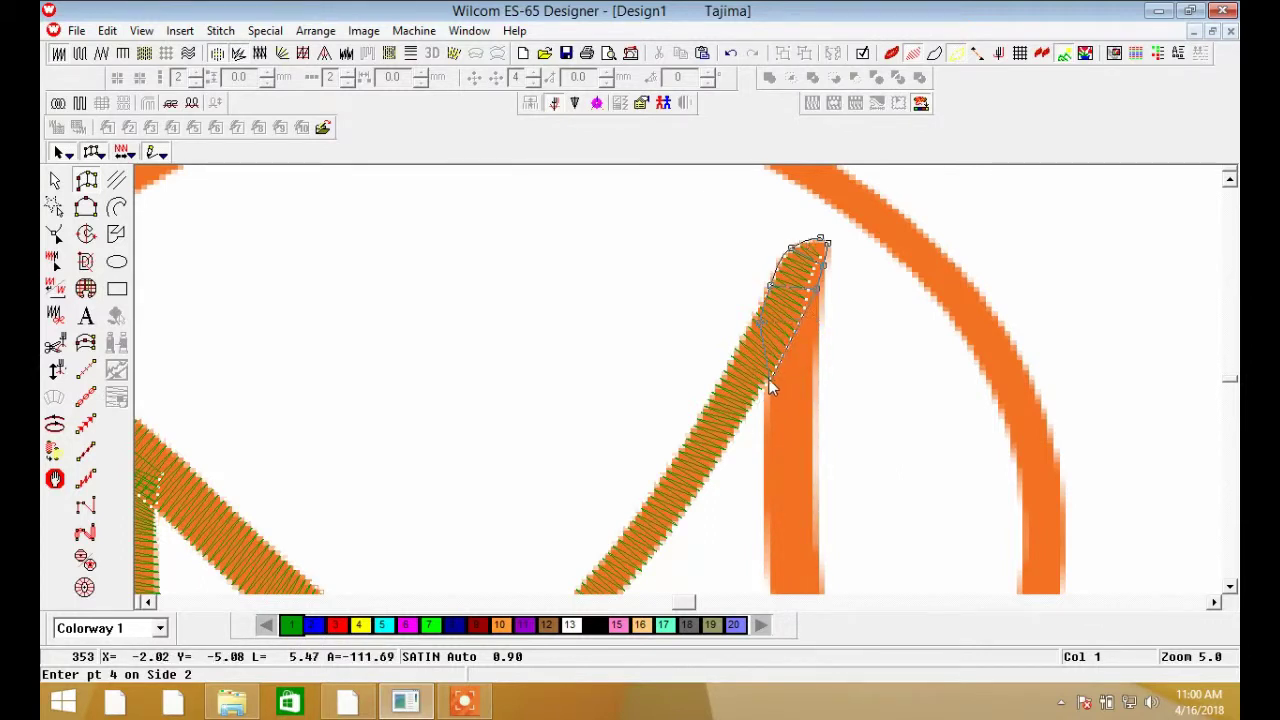
click(762, 325)
click(817, 321)
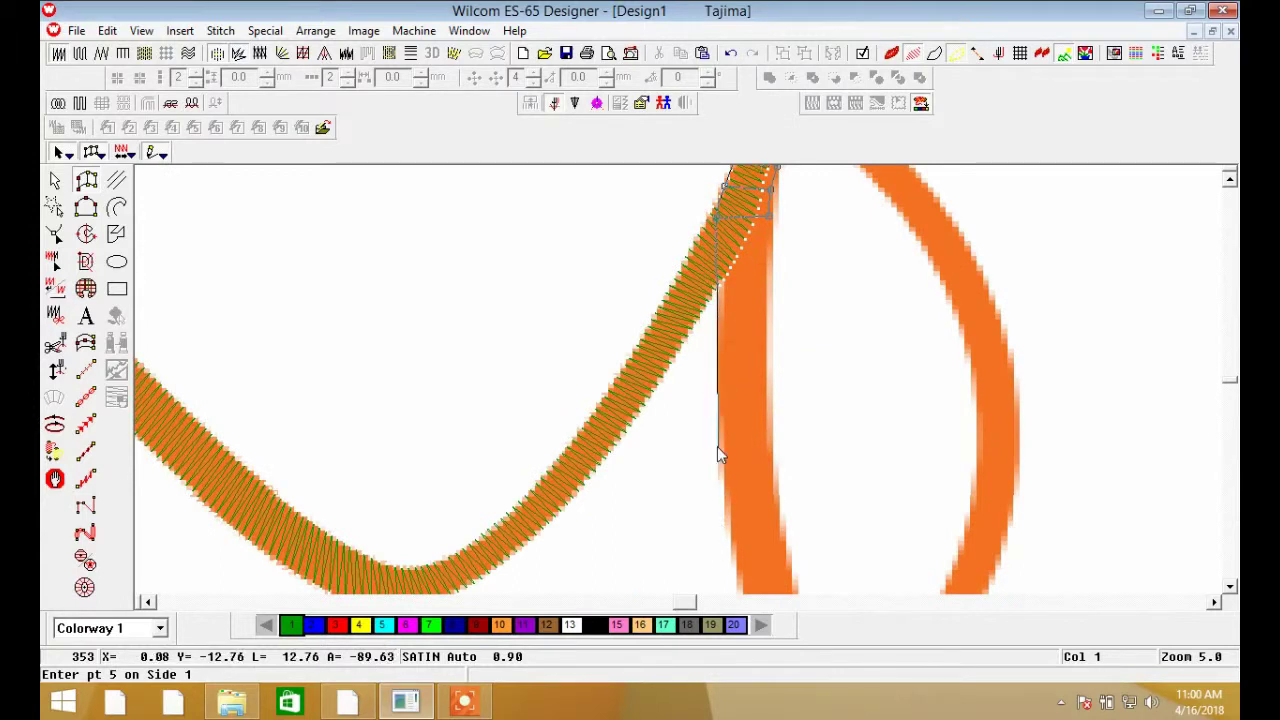
Continue the satin column down the long vertical stem with point pairs on both edges, replacing the misplaced inner-edge point.
click(717, 410)
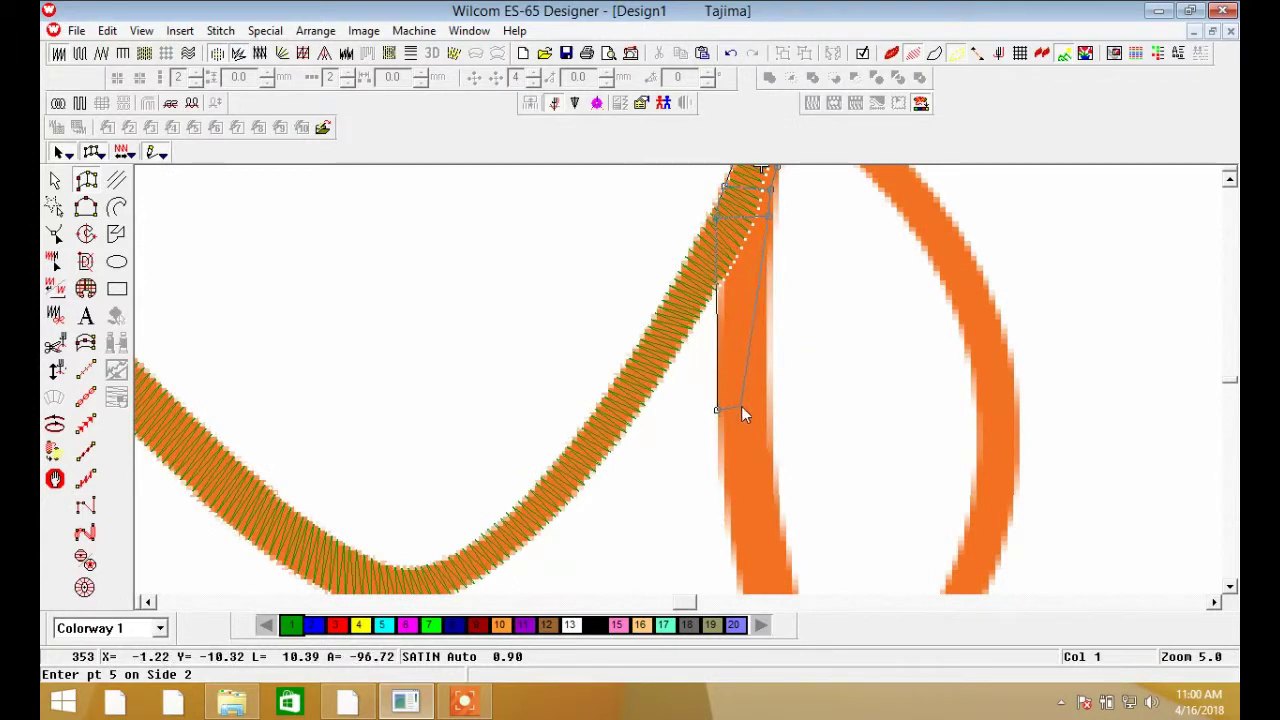
click(770, 407)
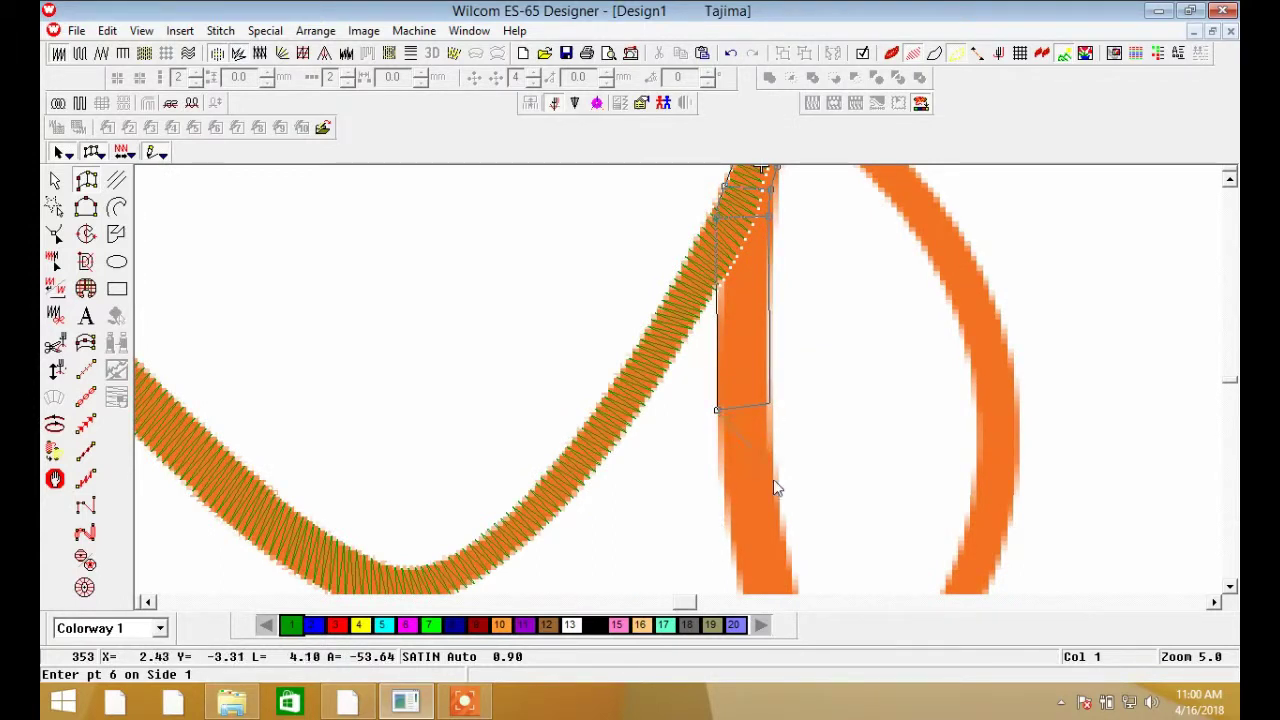
key(BackSpace)
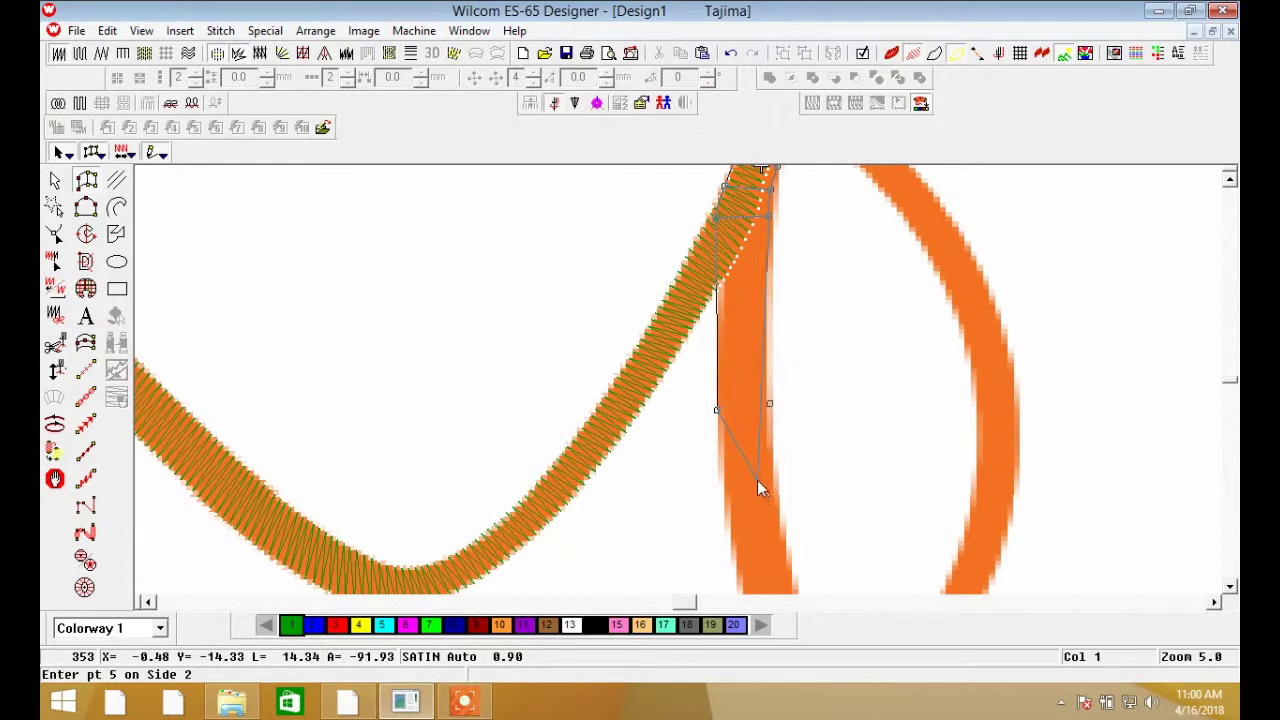
click(771, 408)
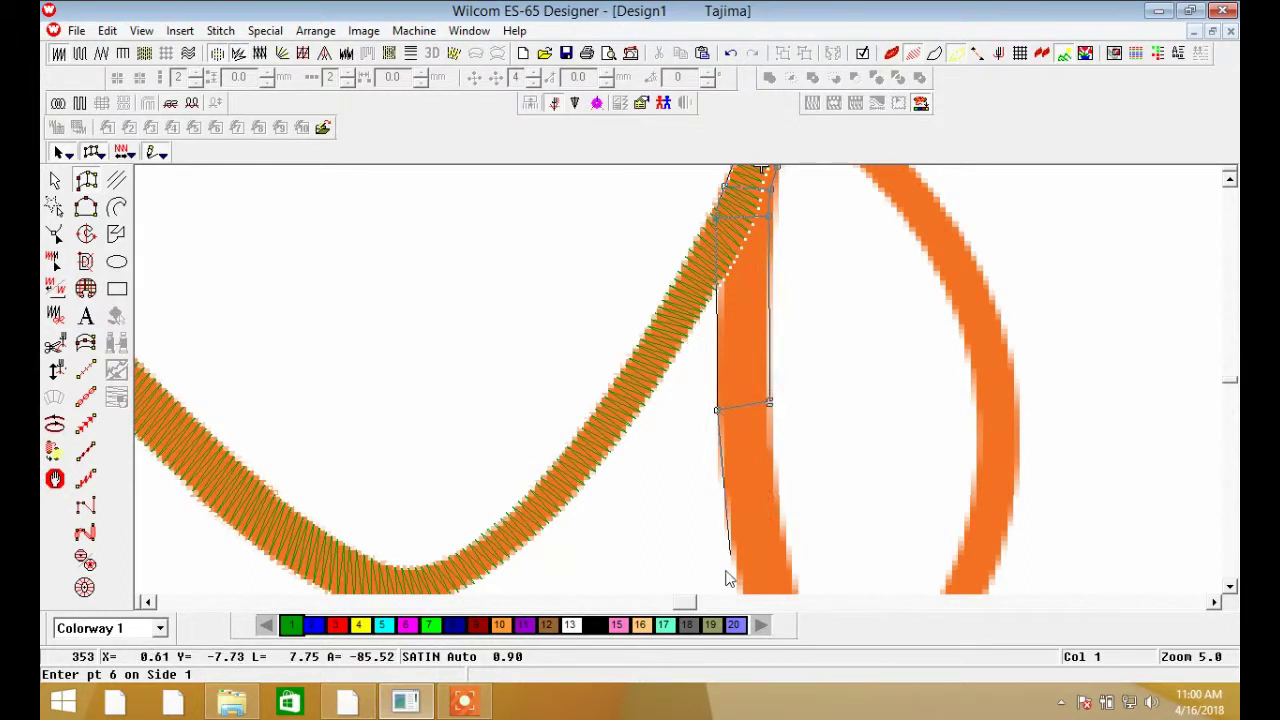
click(707, 435)
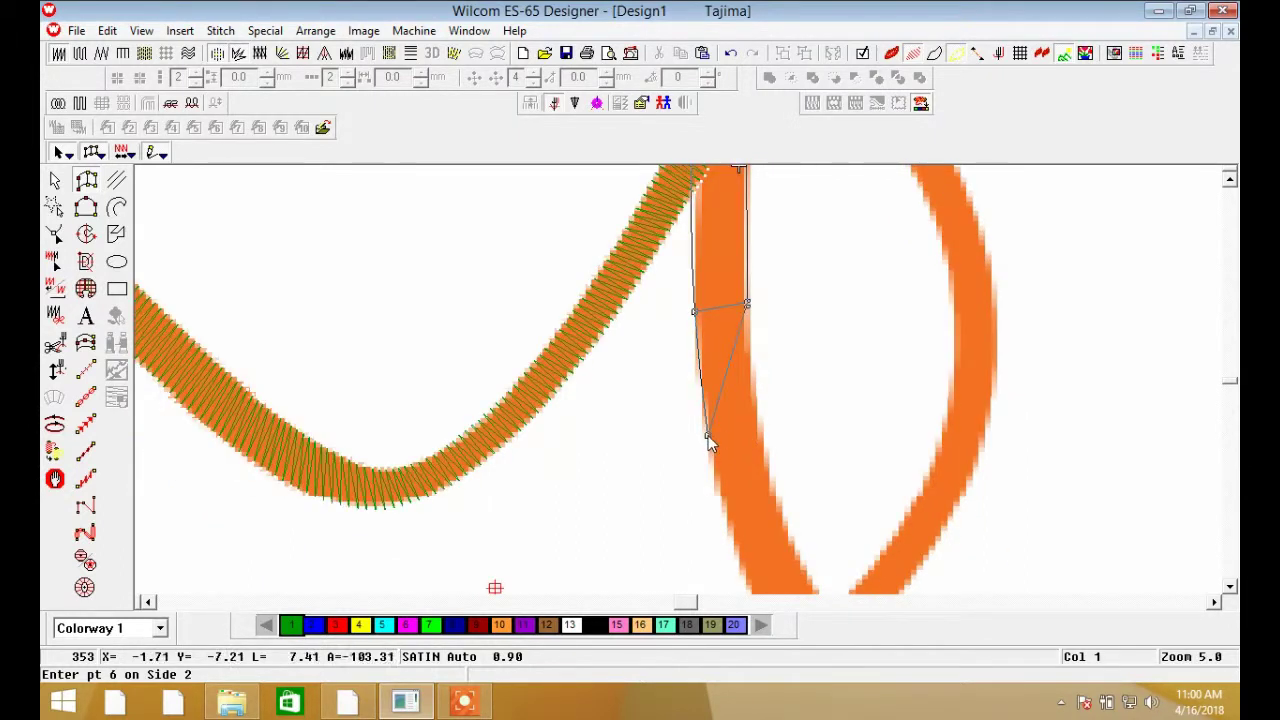
click(755, 410)
click(730, 543)
click(776, 512)
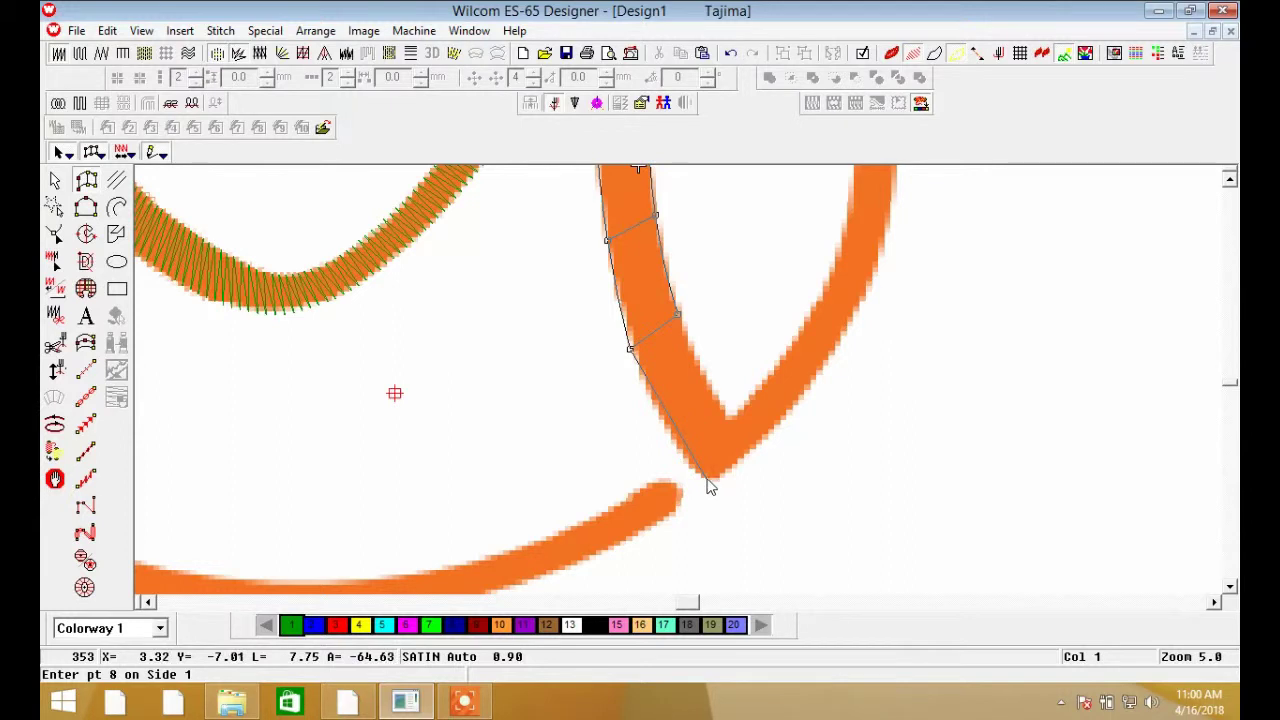
Turn the satin column around the sharp V corner at the stem's foot and extend it up the rising stroke beyond.
click(706, 483)
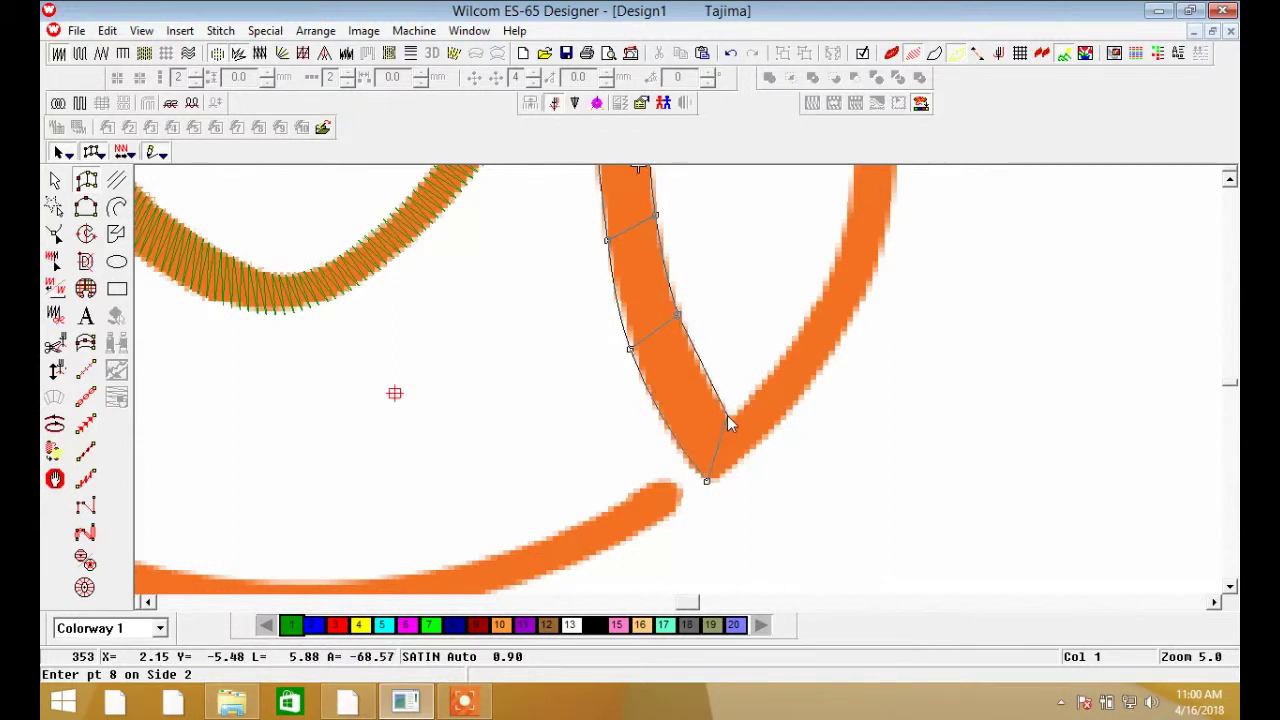
click(727, 415)
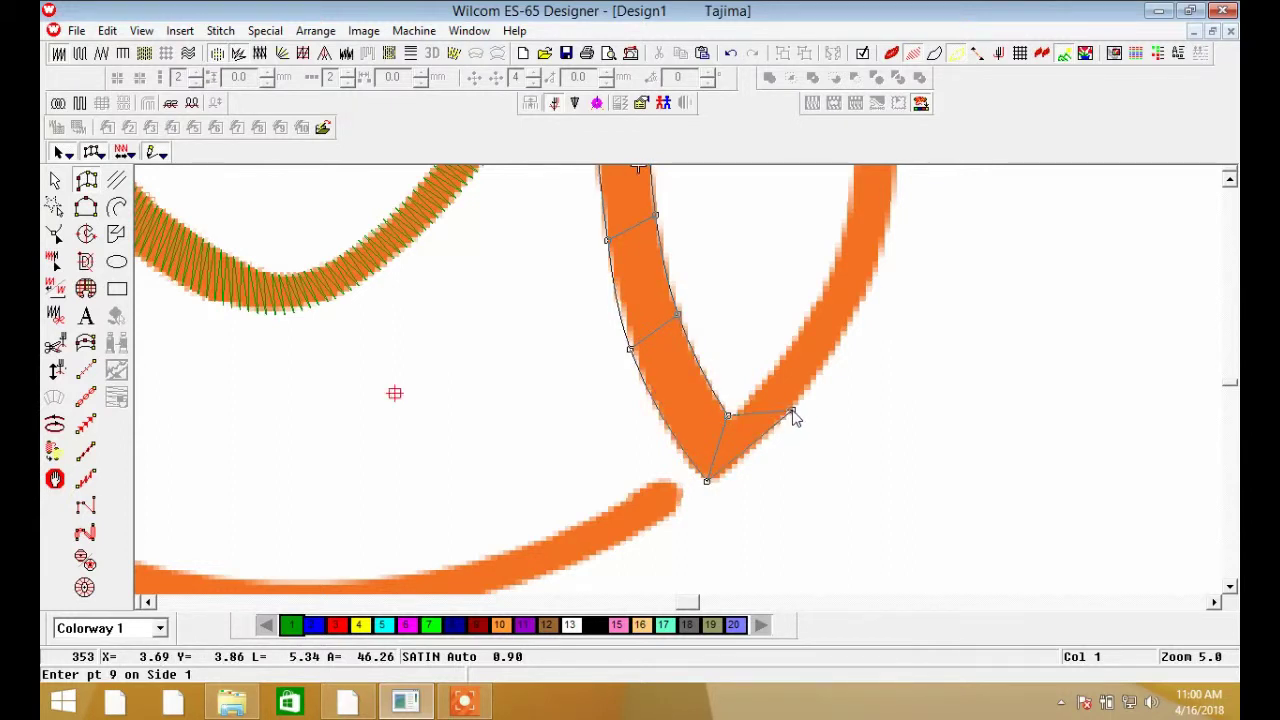
click(791, 411)
click(761, 384)
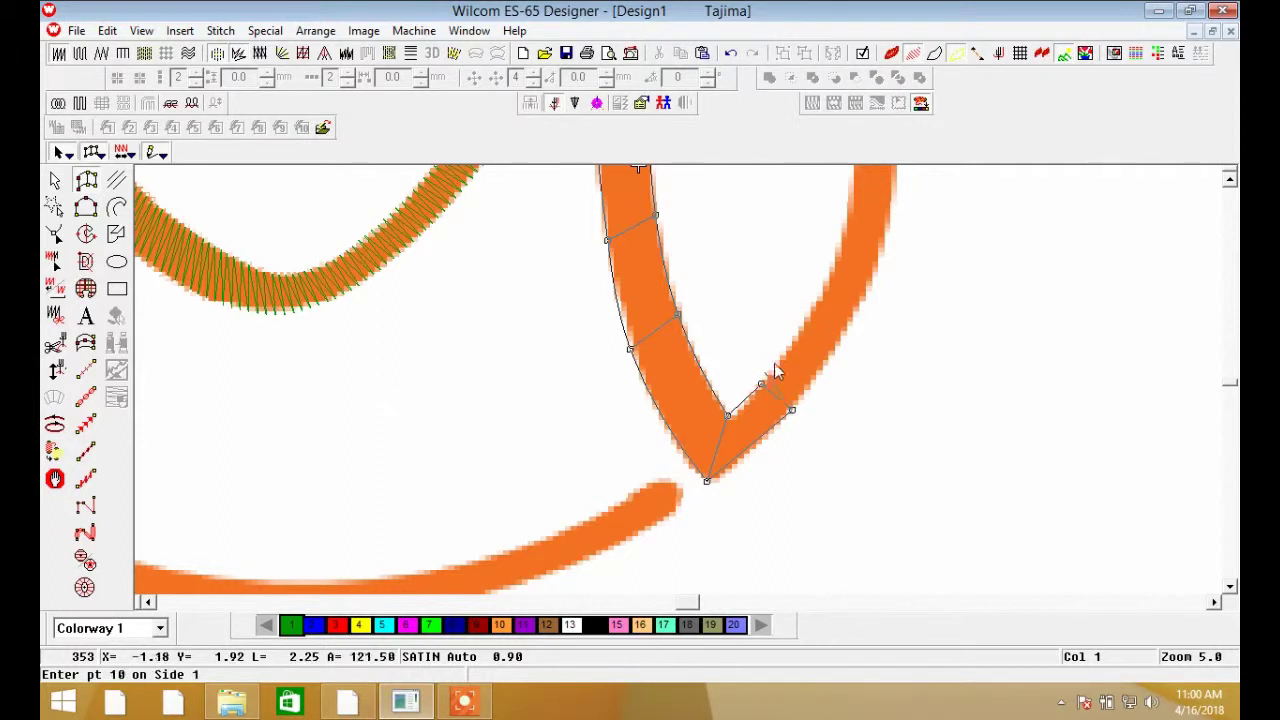
click(849, 324)
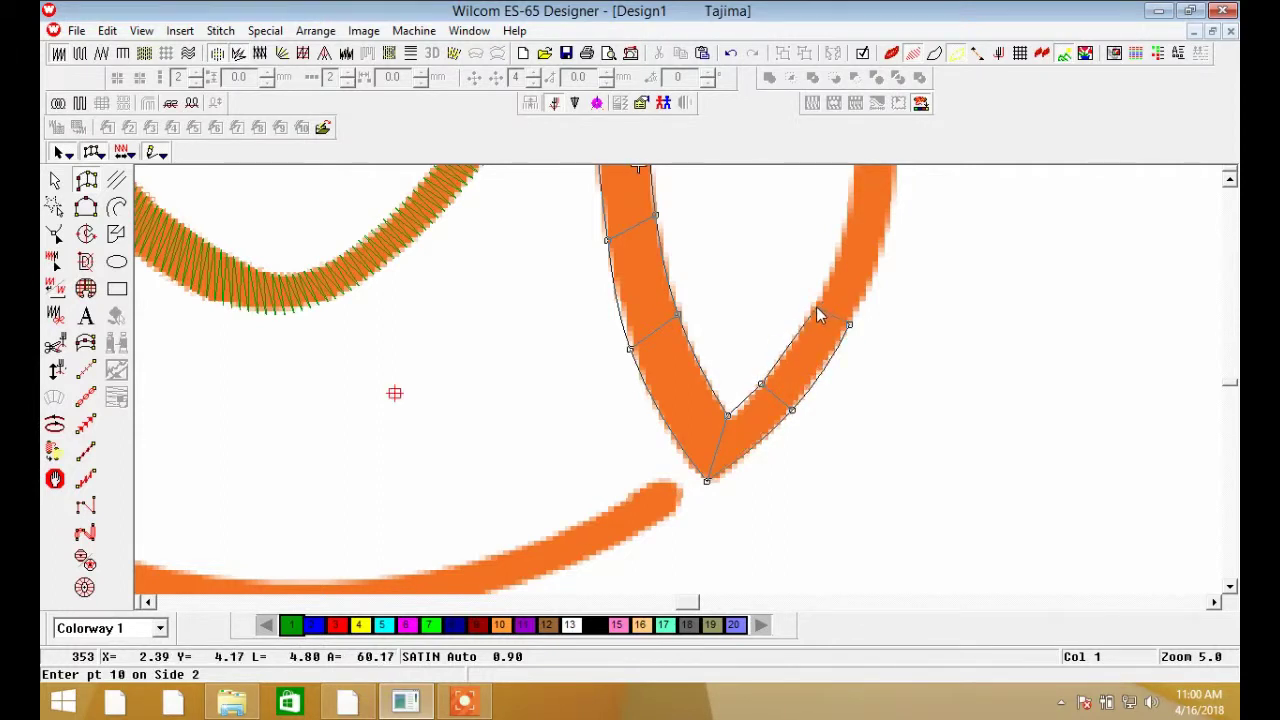
click(812, 310)
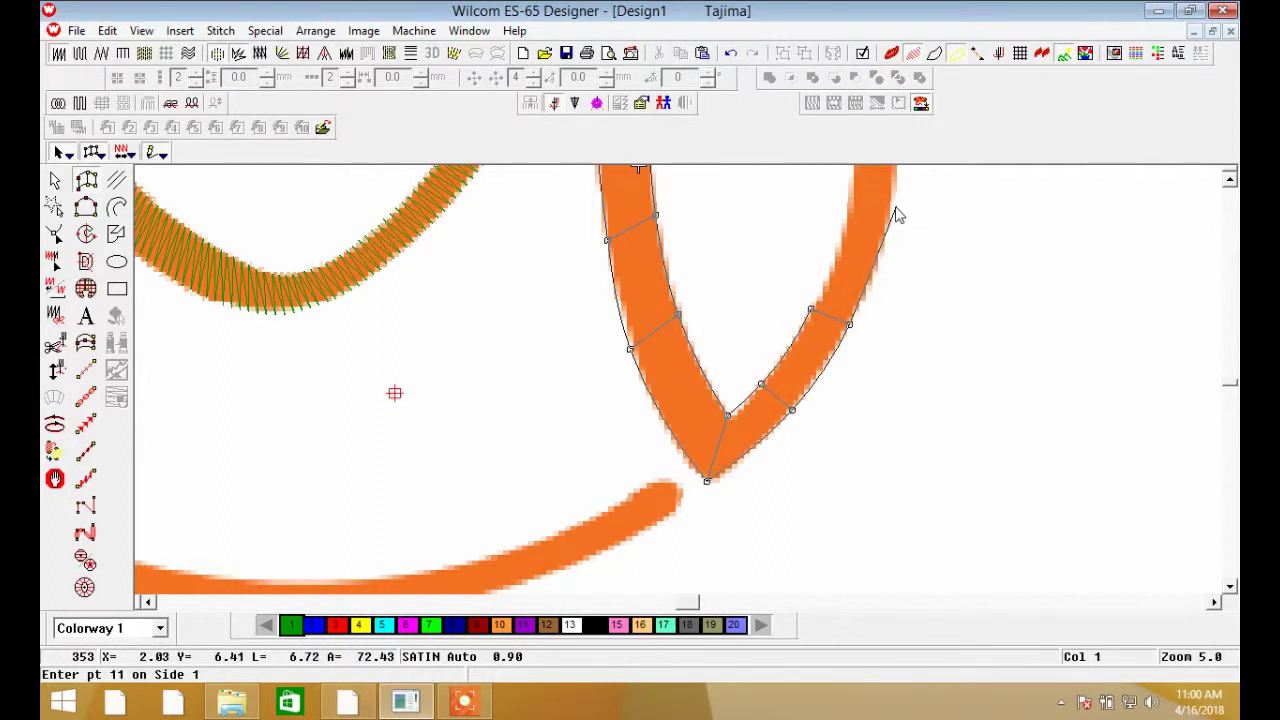
click(894, 207)
click(849, 204)
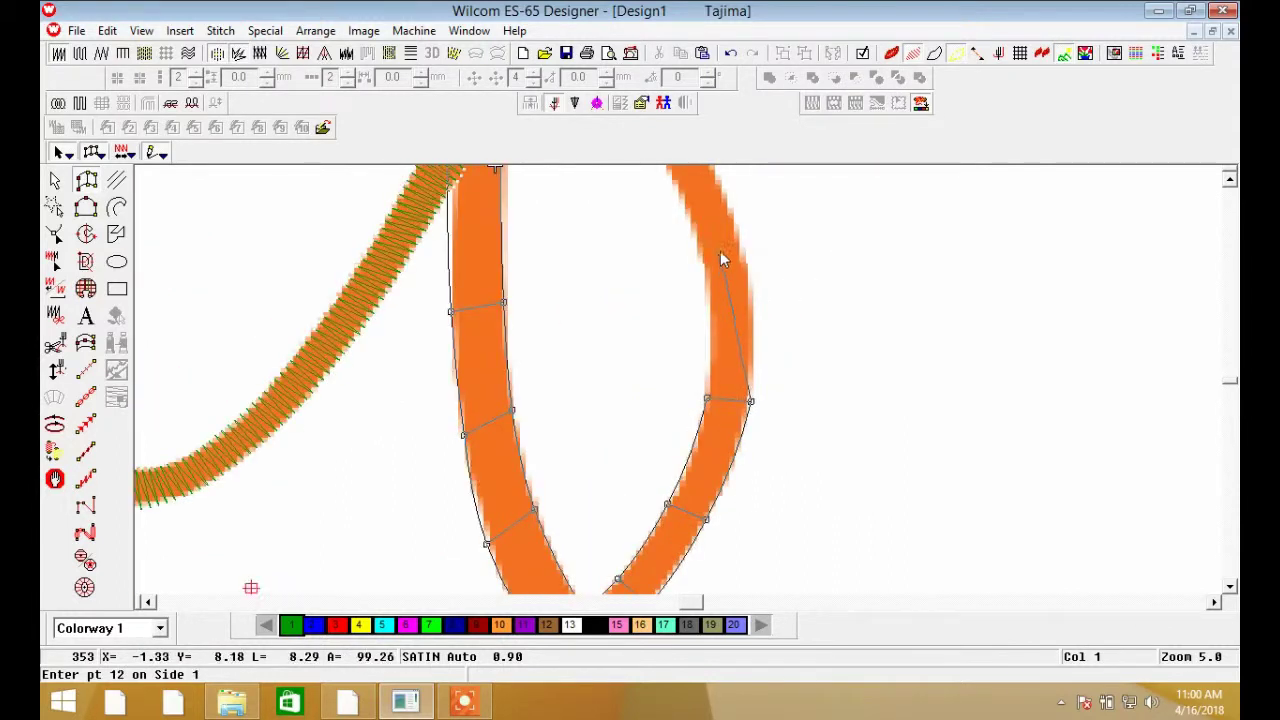
Extend the satin column around the outer bend of the loop and up past the rounded peak with three point pairs.
click(747, 262)
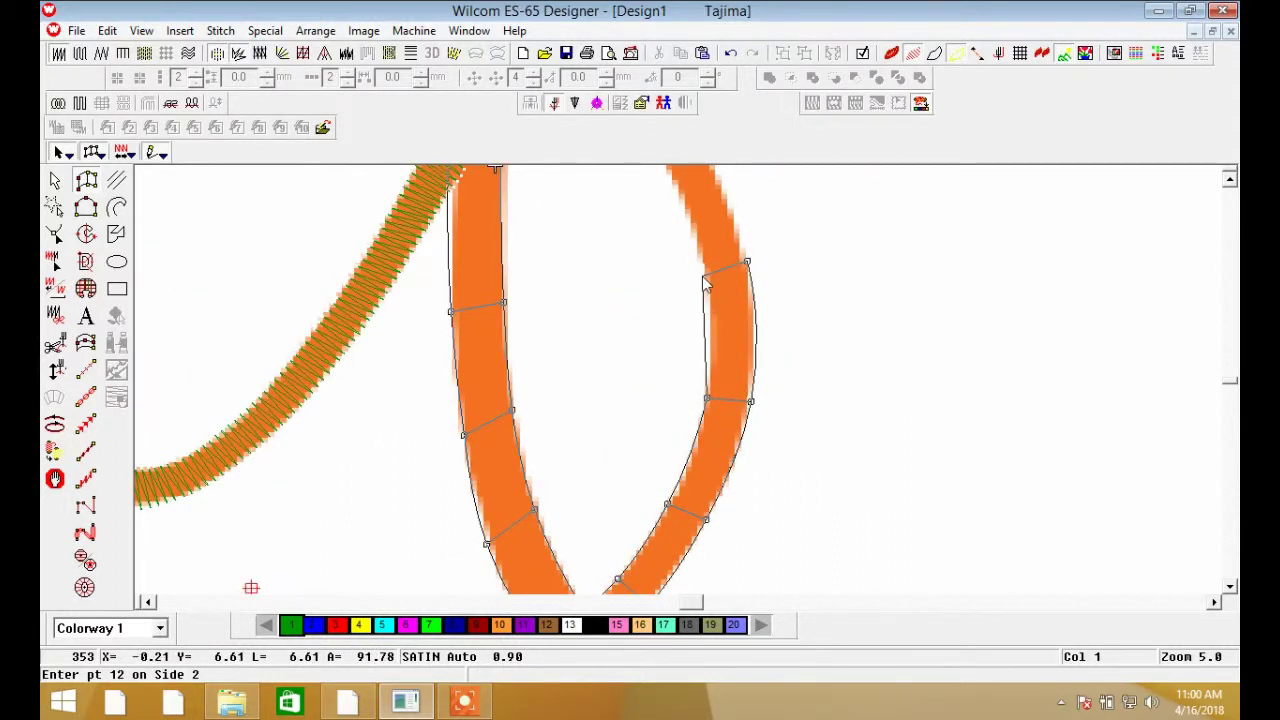
click(704, 277)
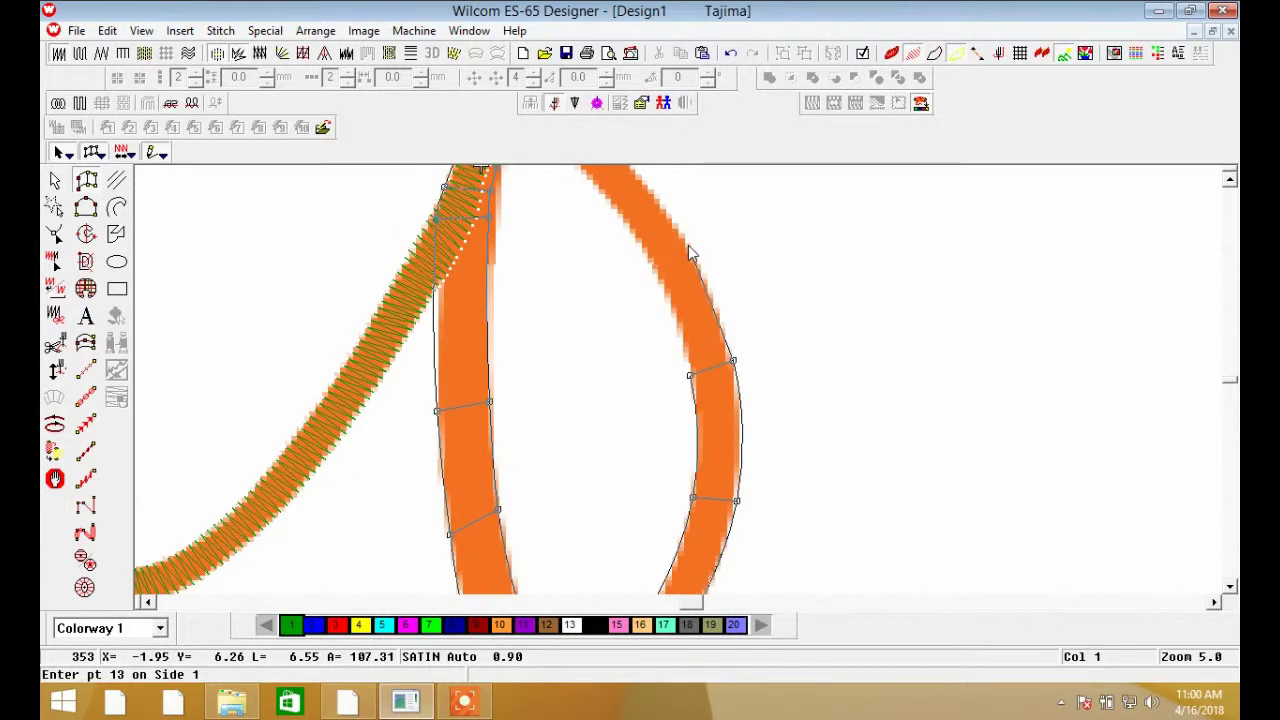
click(689, 240)
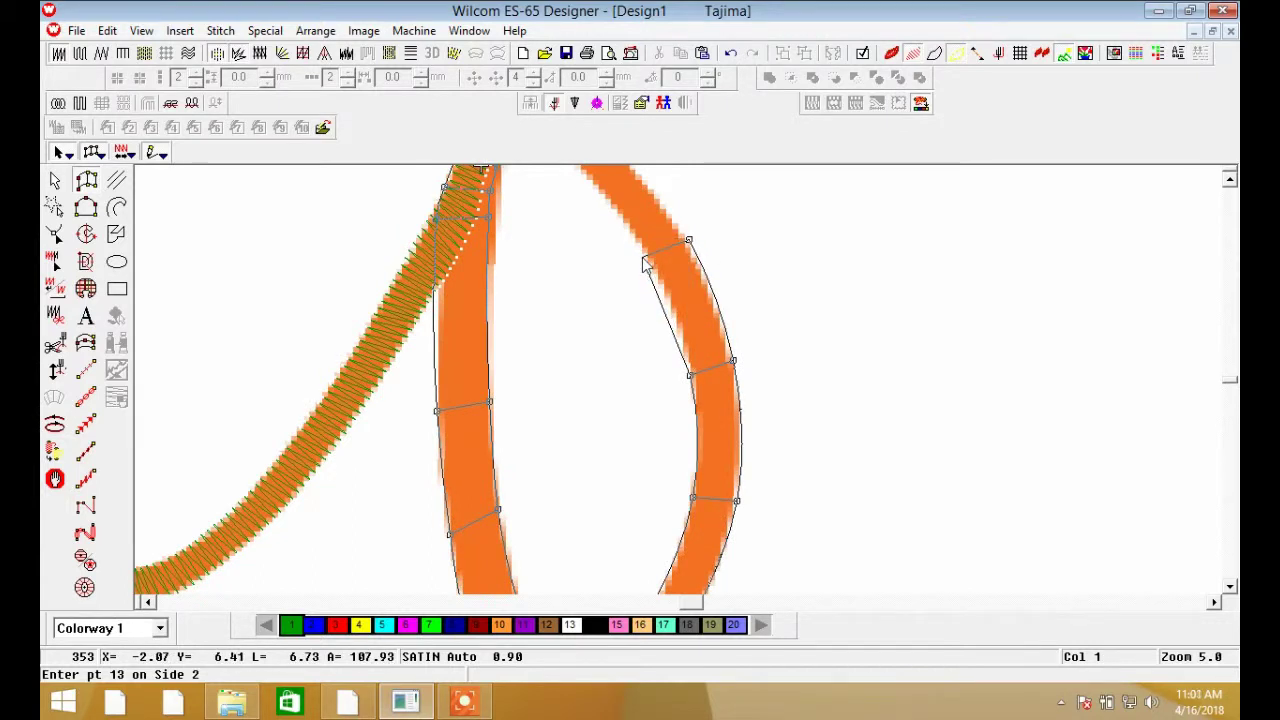
click(645, 262)
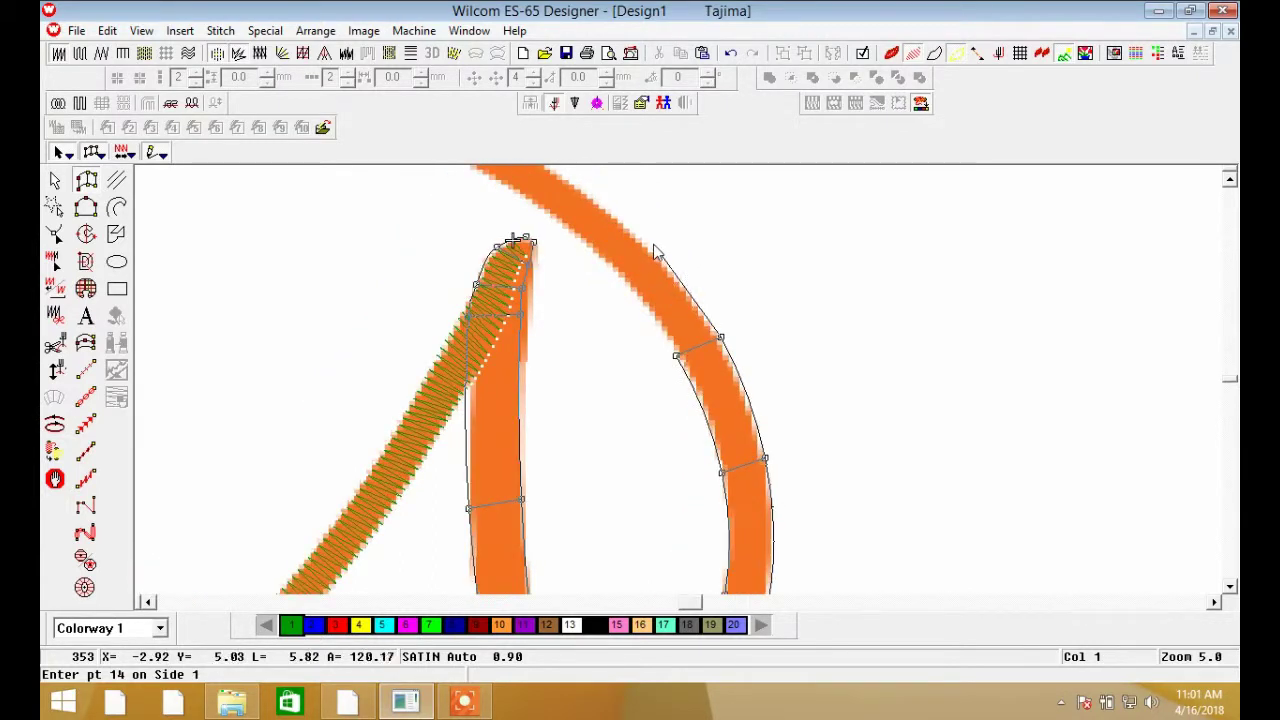
click(650, 254)
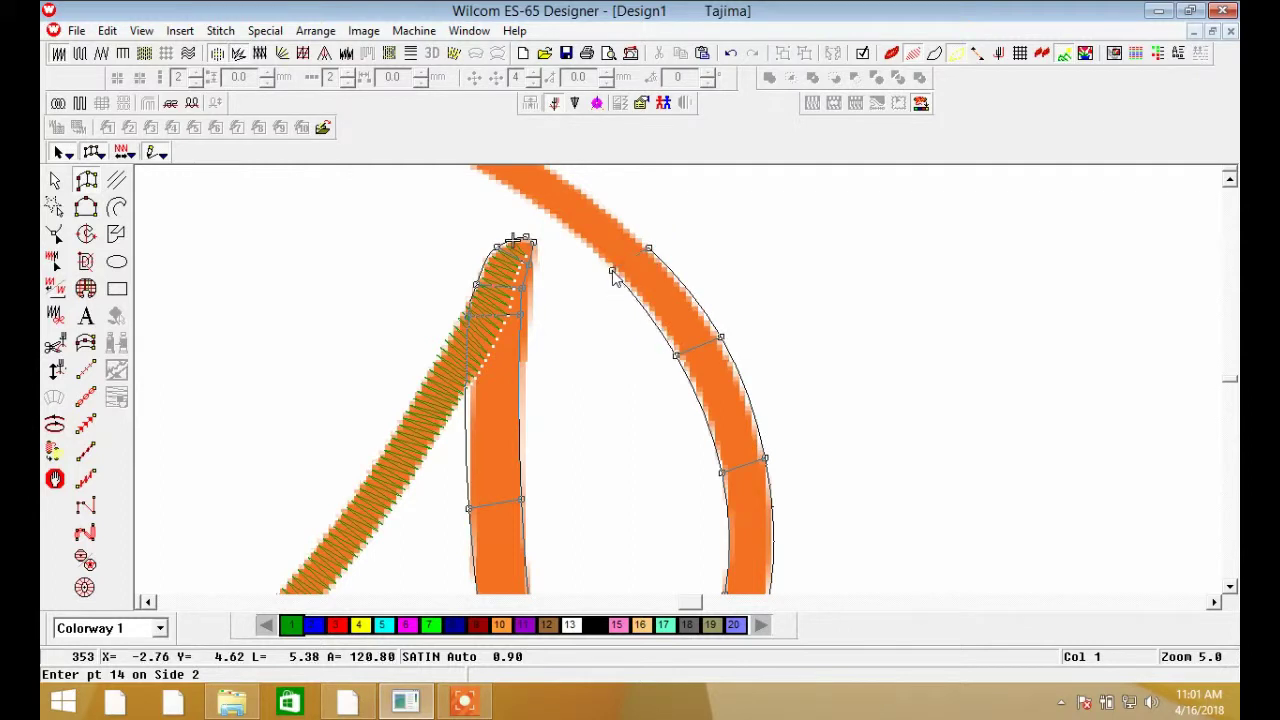
click(613, 274)
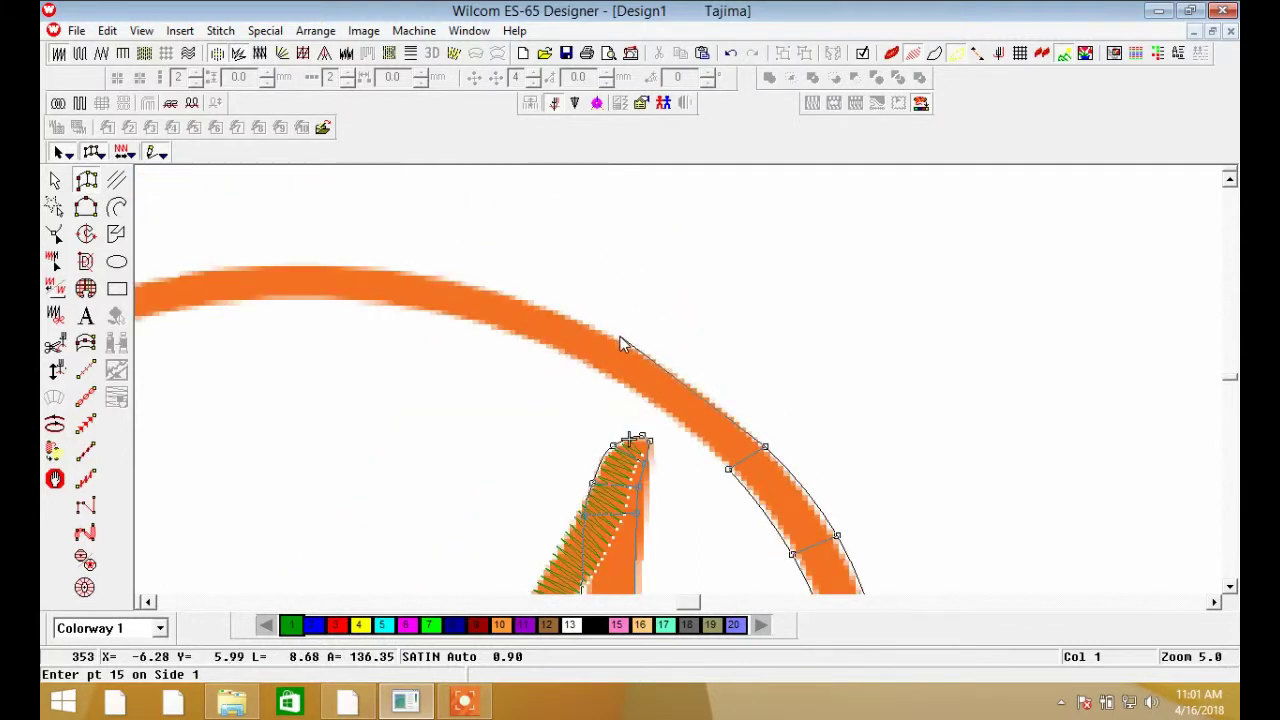
Carry the satin column over the crest of the large arc with three point pairs on its outer and inner edges.
click(620, 338)
click(602, 373)
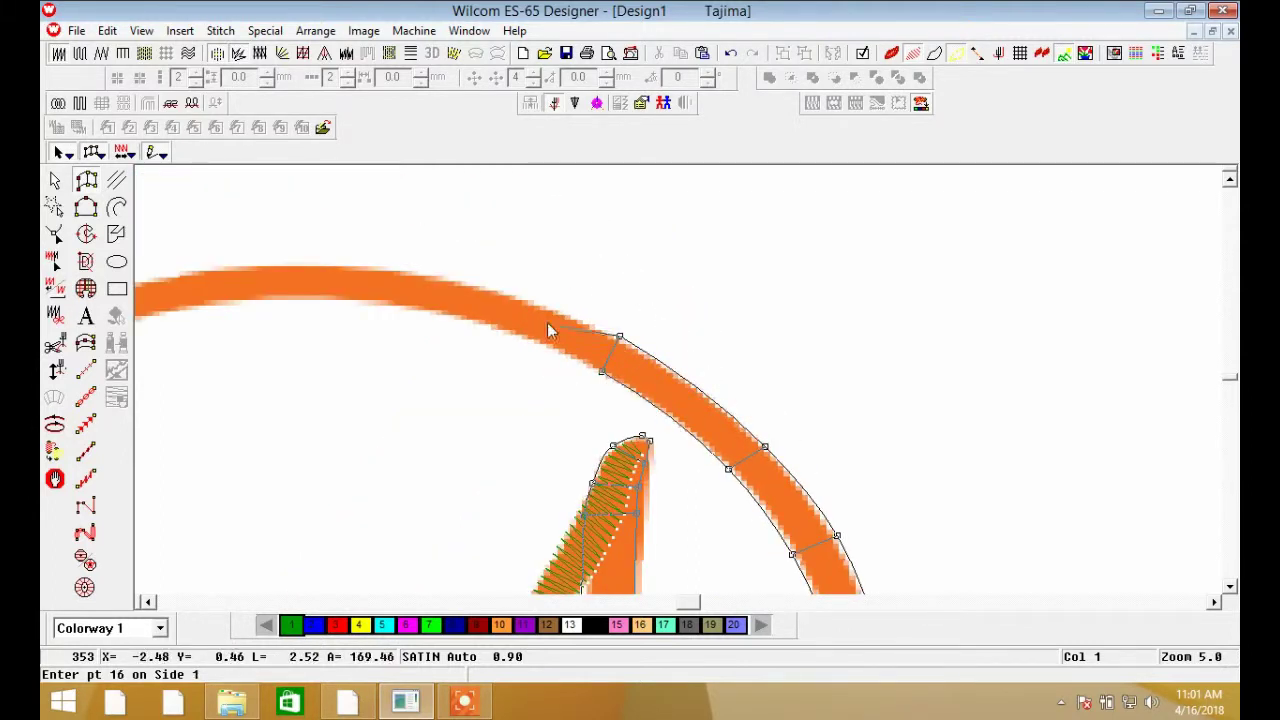
click(440, 276)
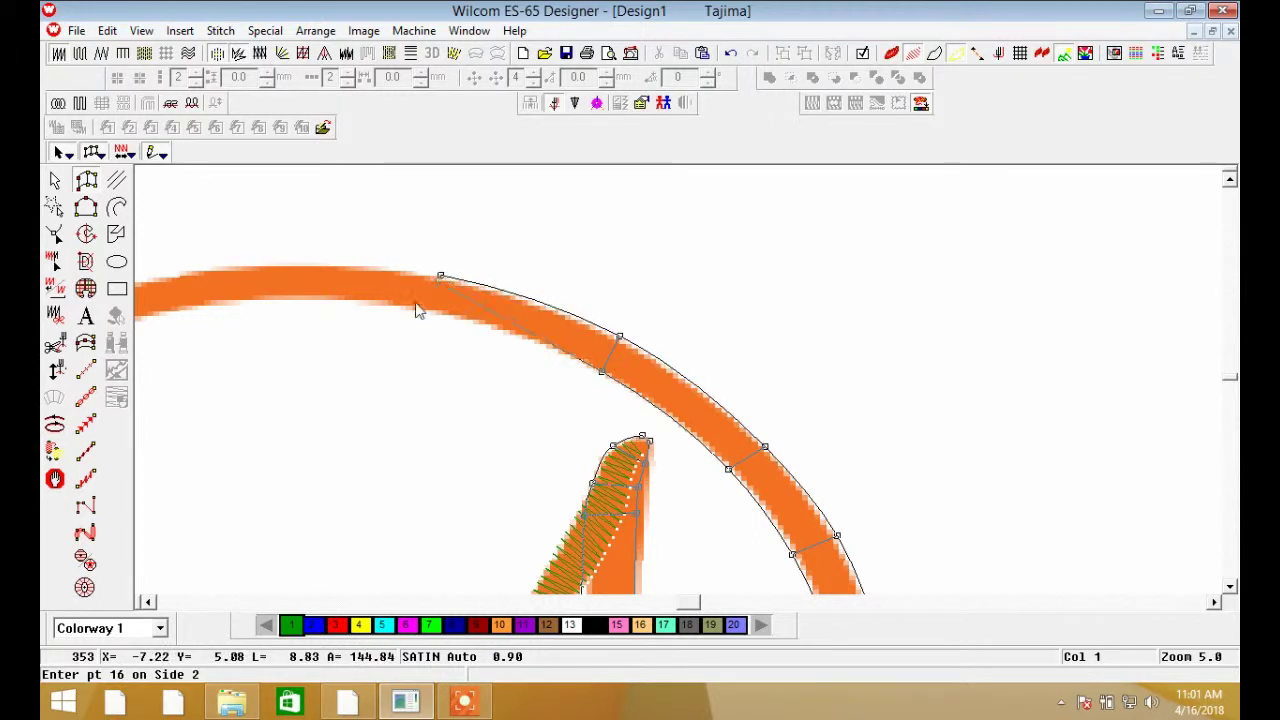
click(433, 312)
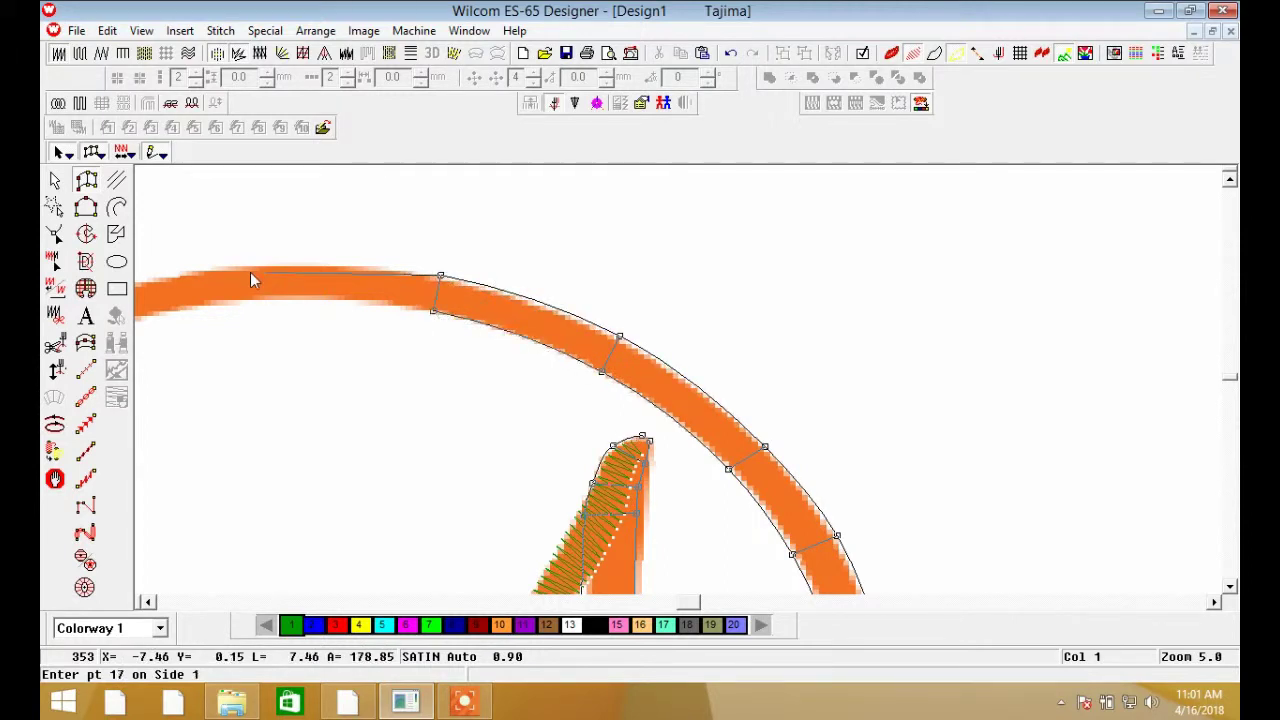
click(234, 265)
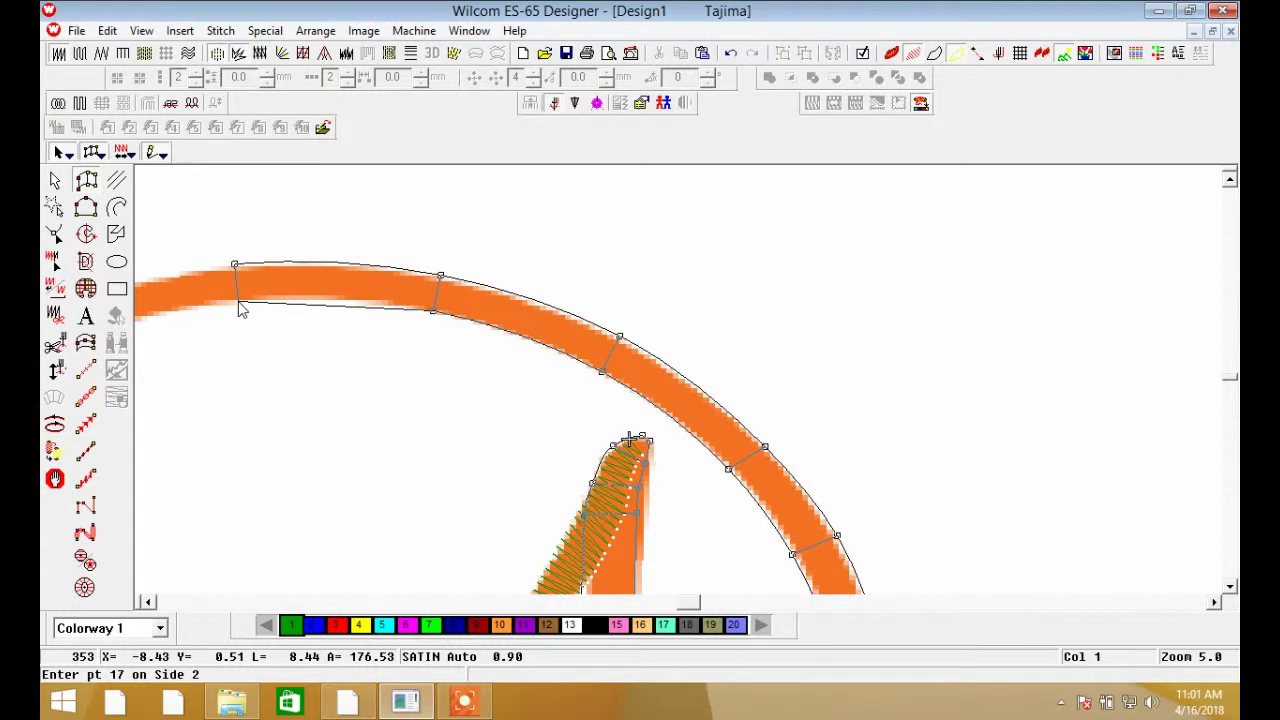
click(232, 295)
Continue the satin column down the upper-left shoulder of the large arc with three point pairs.
click(438, 371)
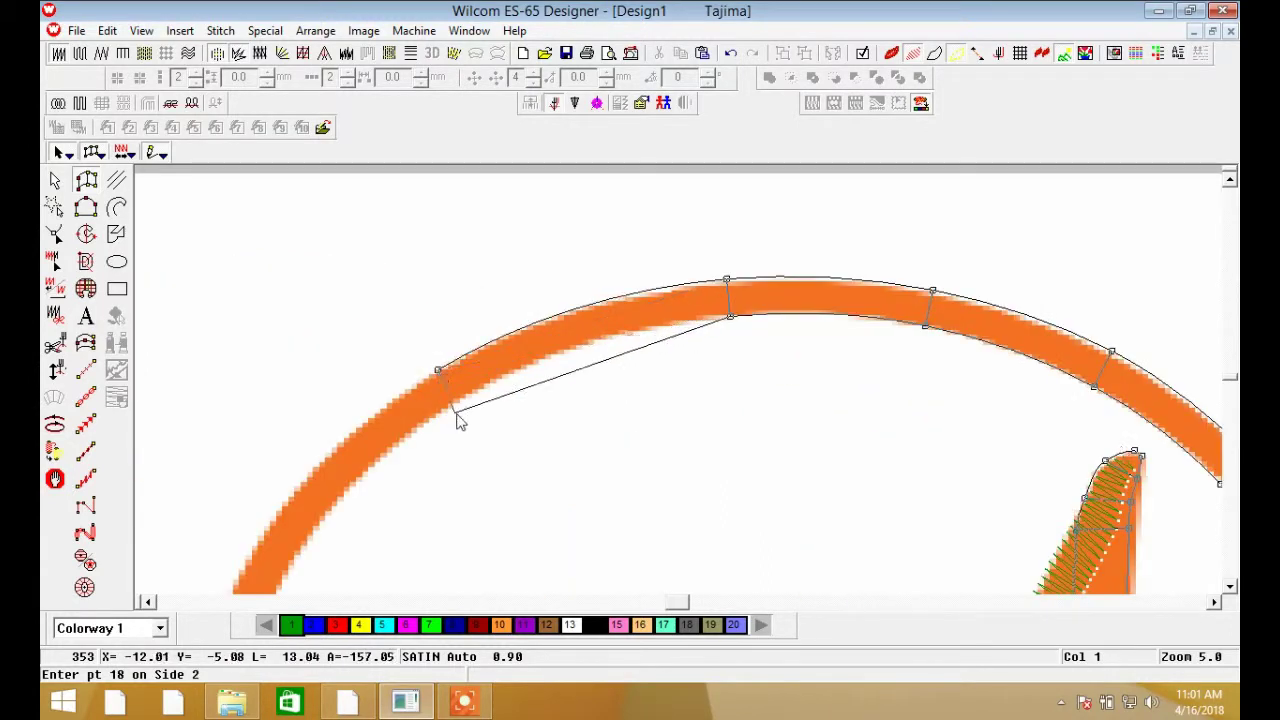
click(461, 401)
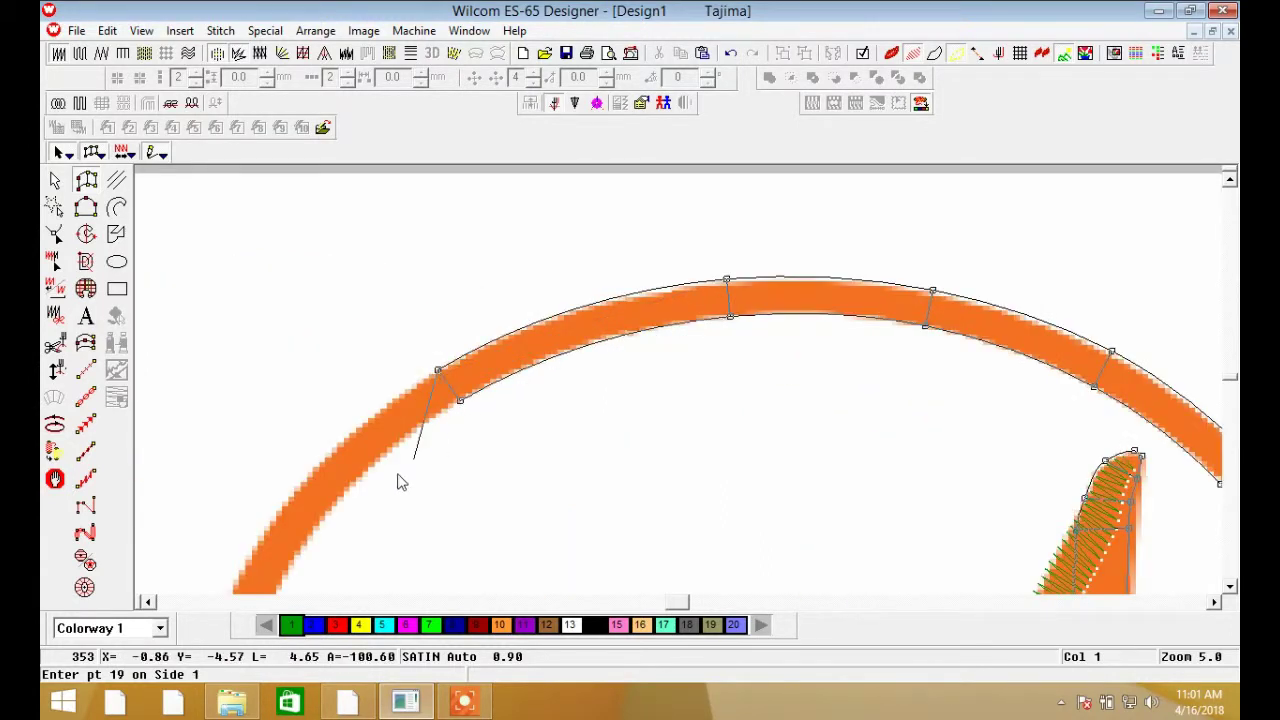
click(289, 498)
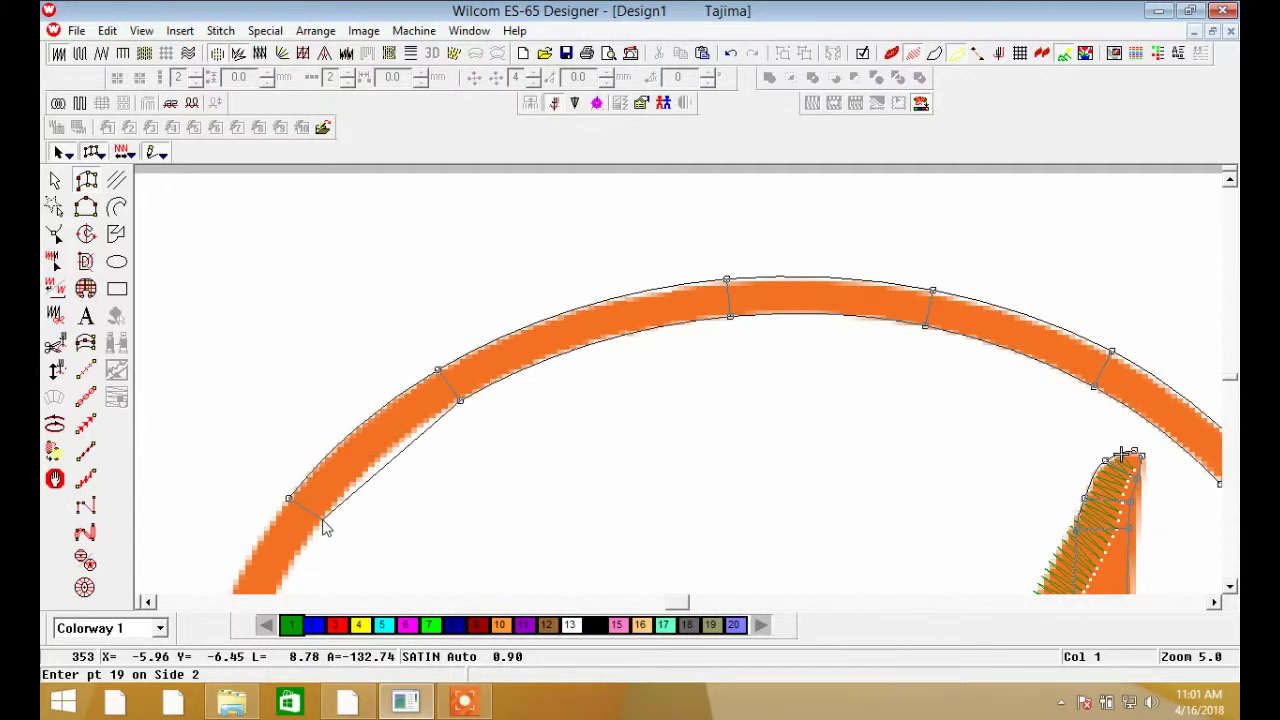
click(323, 523)
click(507, 428)
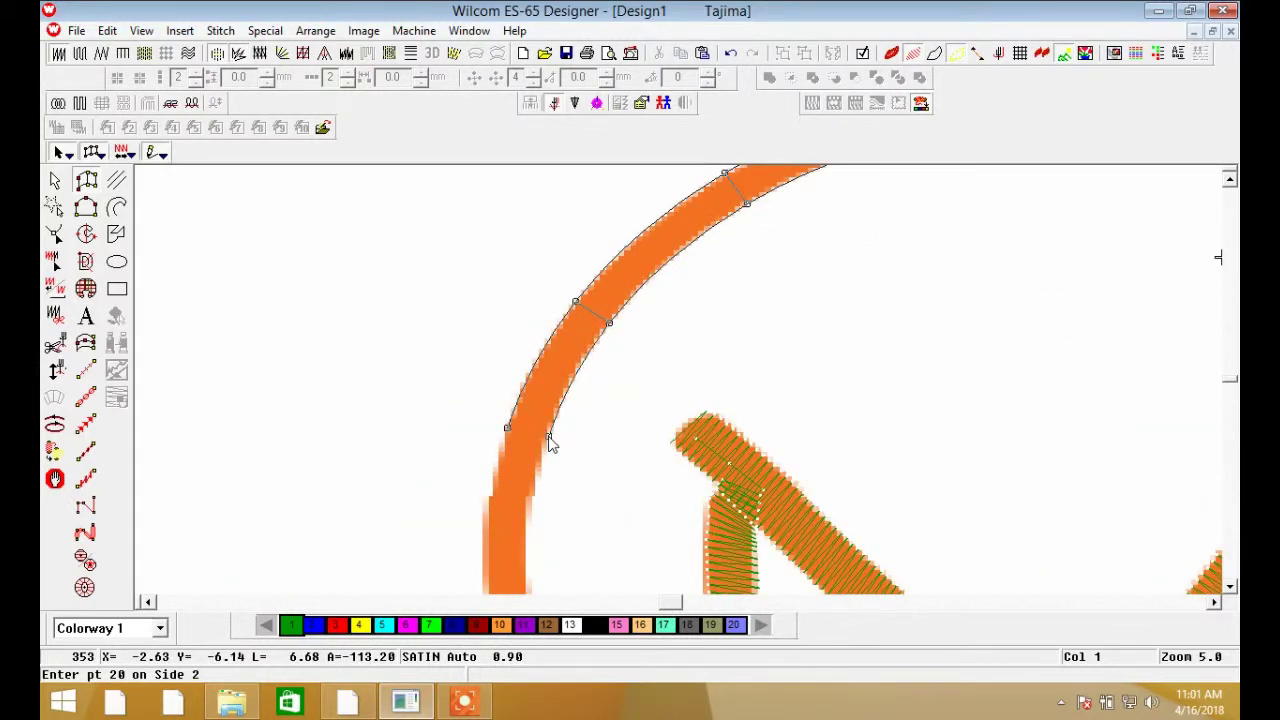
click(548, 435)
Trace the satin column around the leftmost side of the large arc and into its lower-left curve.
click(569, 444)
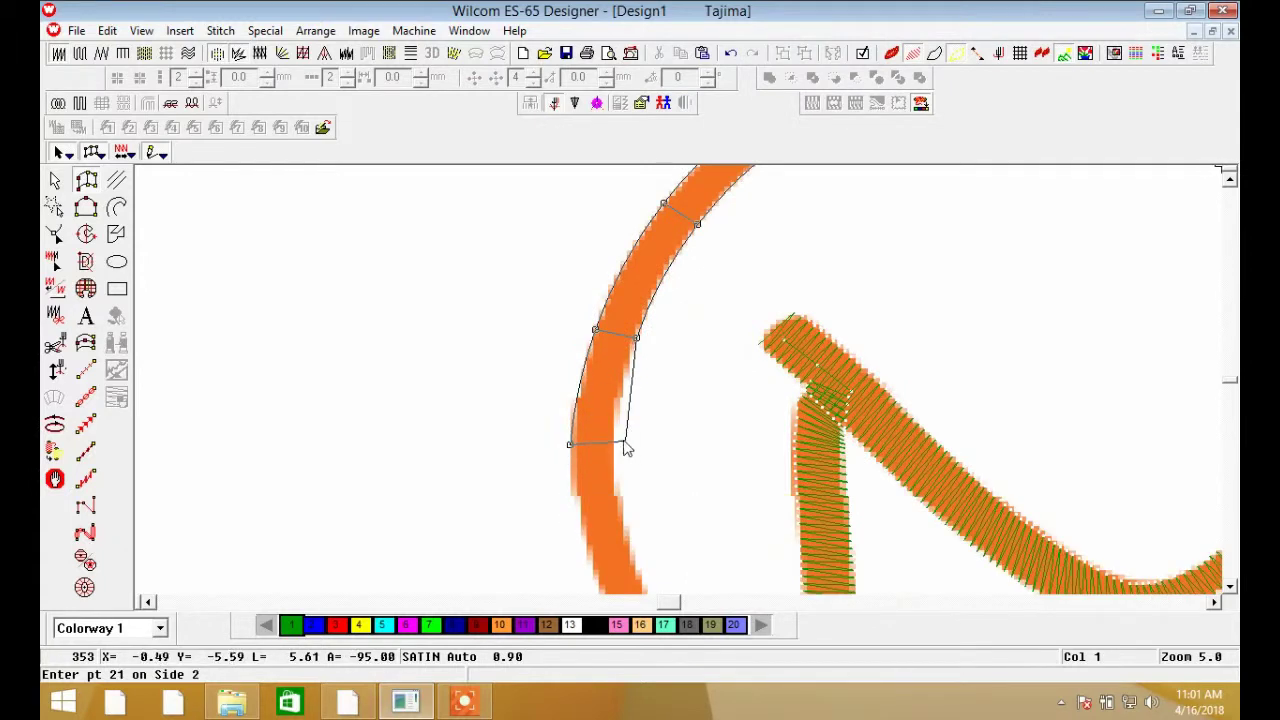
click(615, 438)
click(626, 483)
click(666, 463)
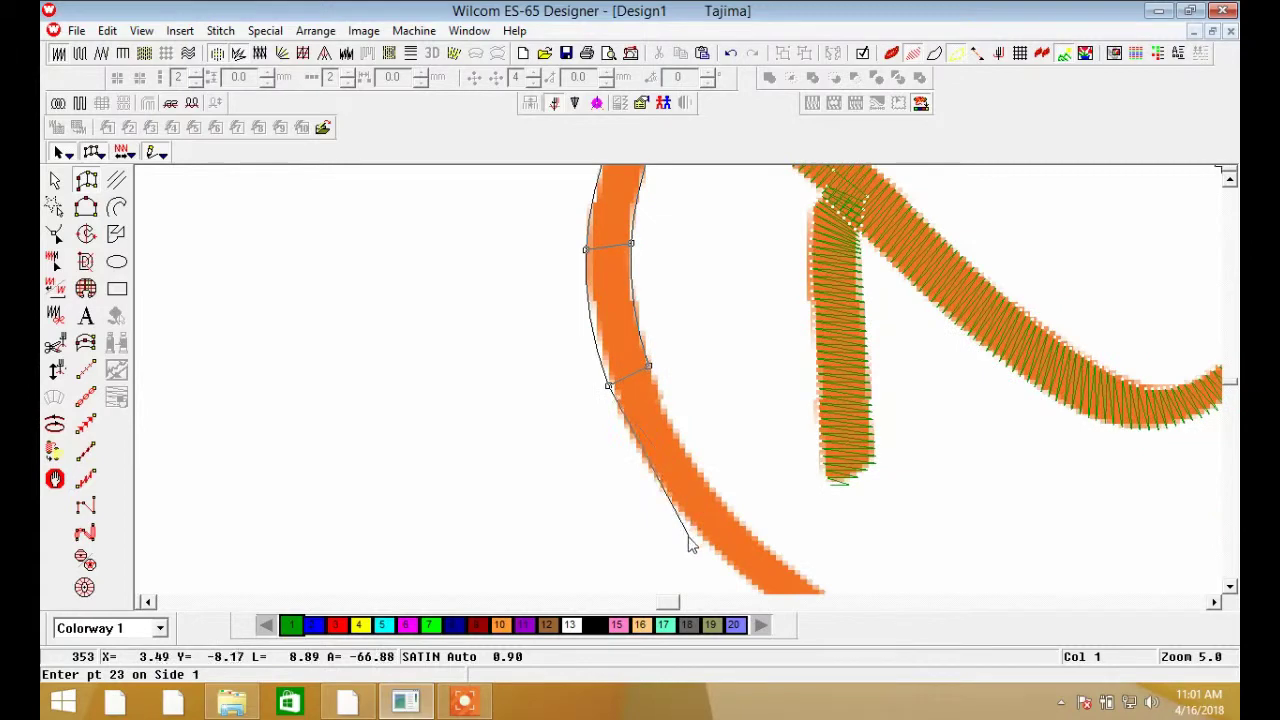
click(684, 520)
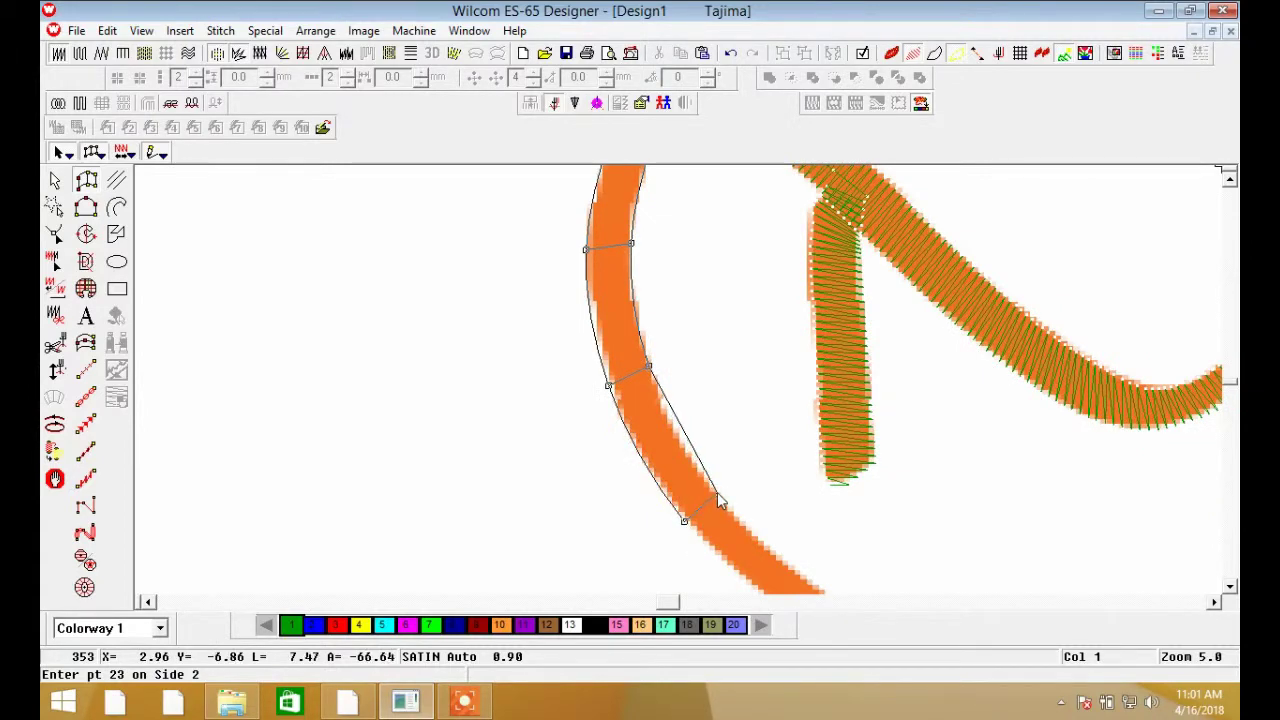
click(713, 497)
Extend the satin column along the lower-left curve to the lowest part of the large arc with three point pairs.
click(768, 540)
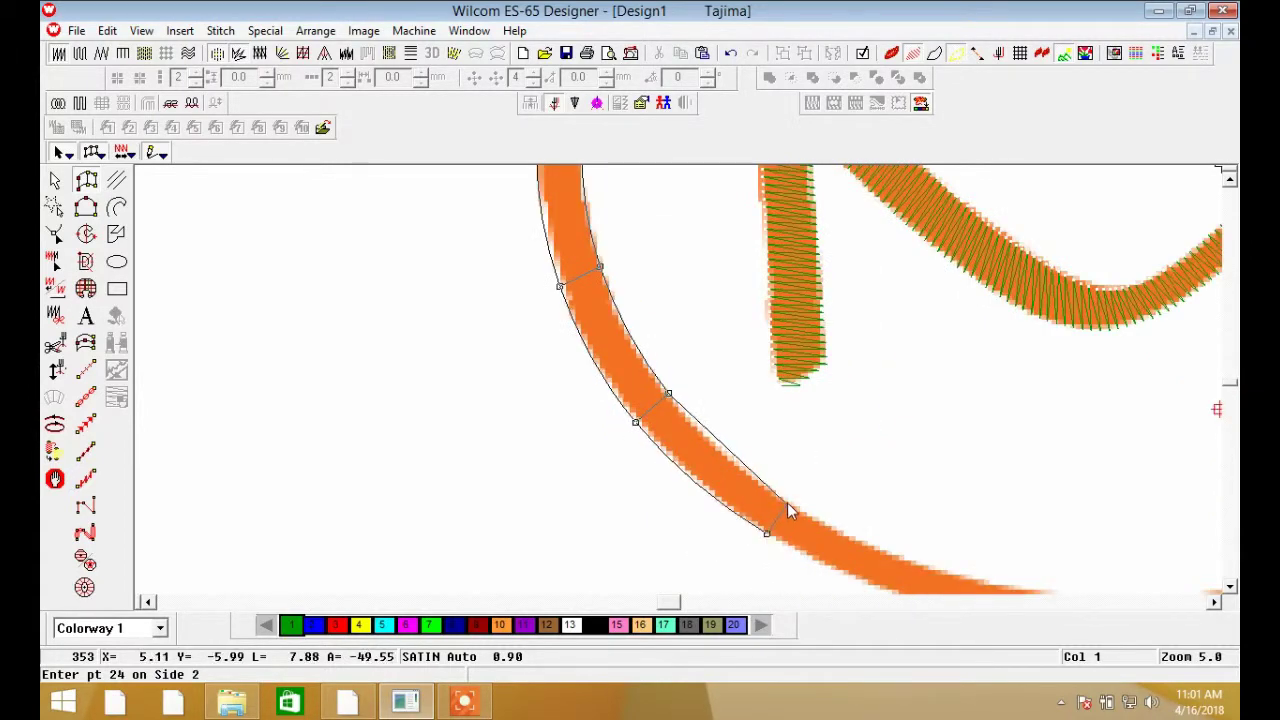
click(787, 501)
click(818, 511)
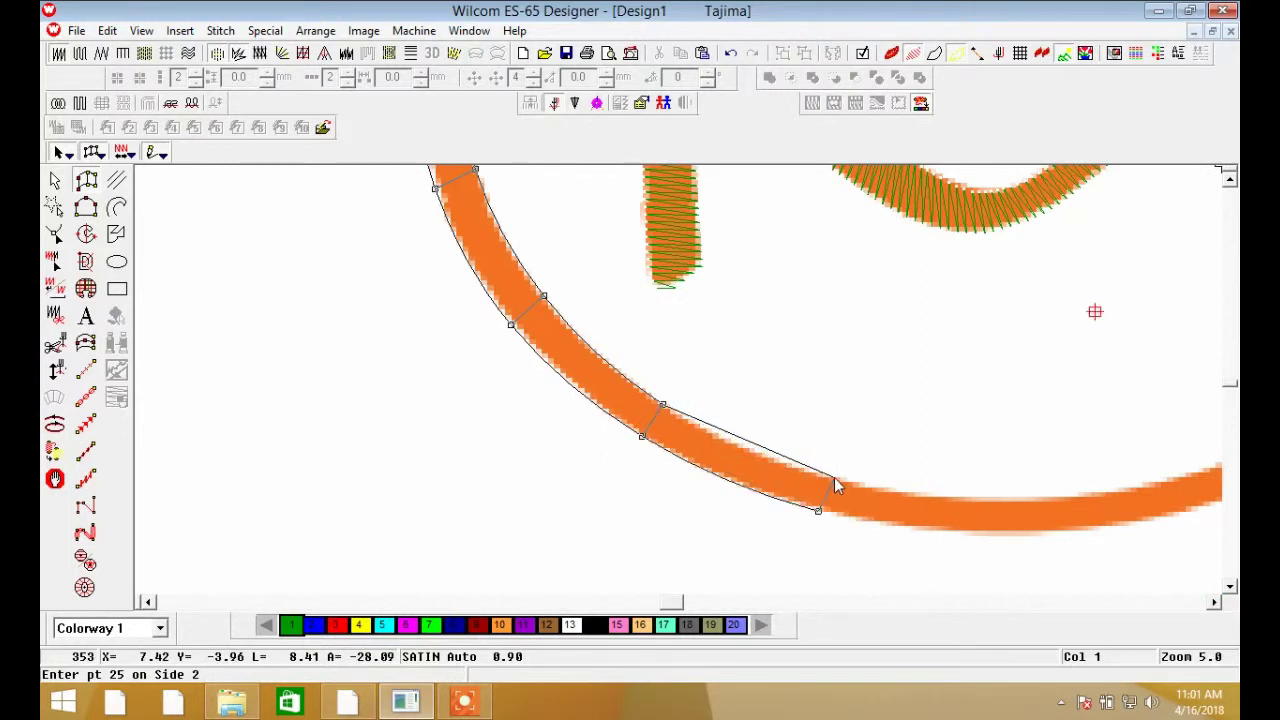
click(831, 477)
click(1018, 535)
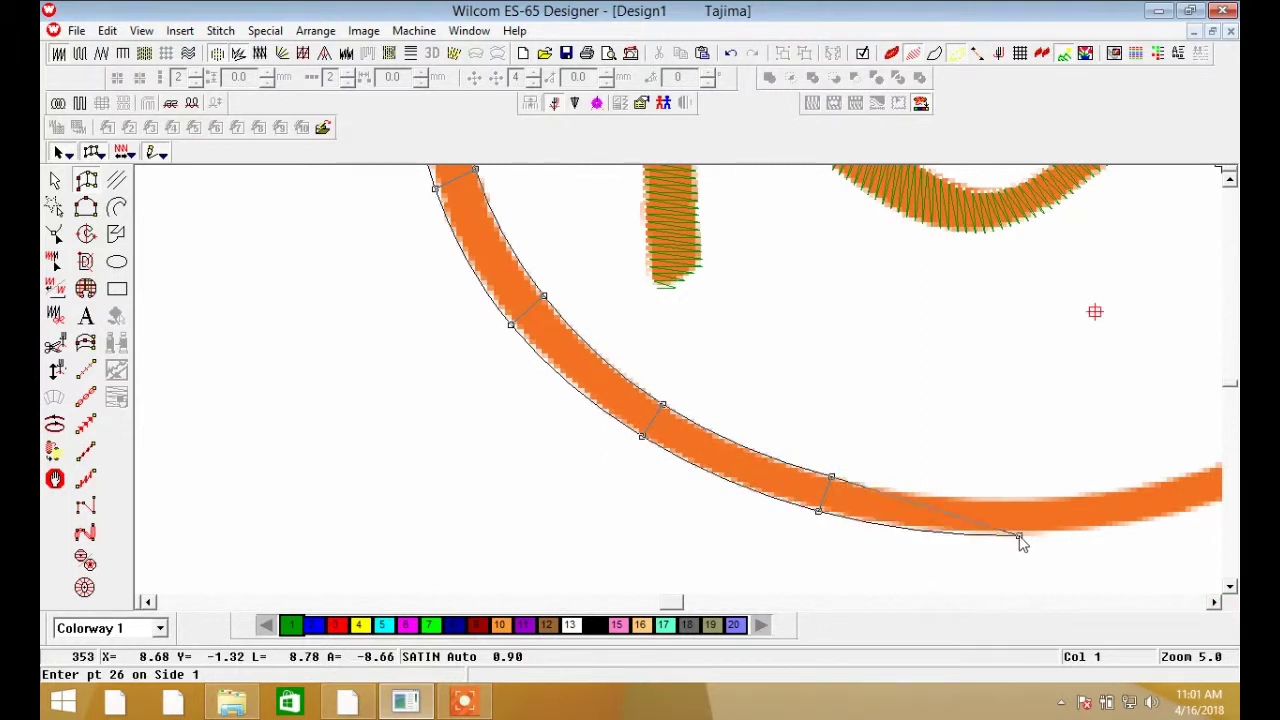
click(1014, 499)
Finish the satin column from the lowest part of the large arc to its rounded right end with four point pairs and generate the stitches.
click(1156, 520)
click(1146, 486)
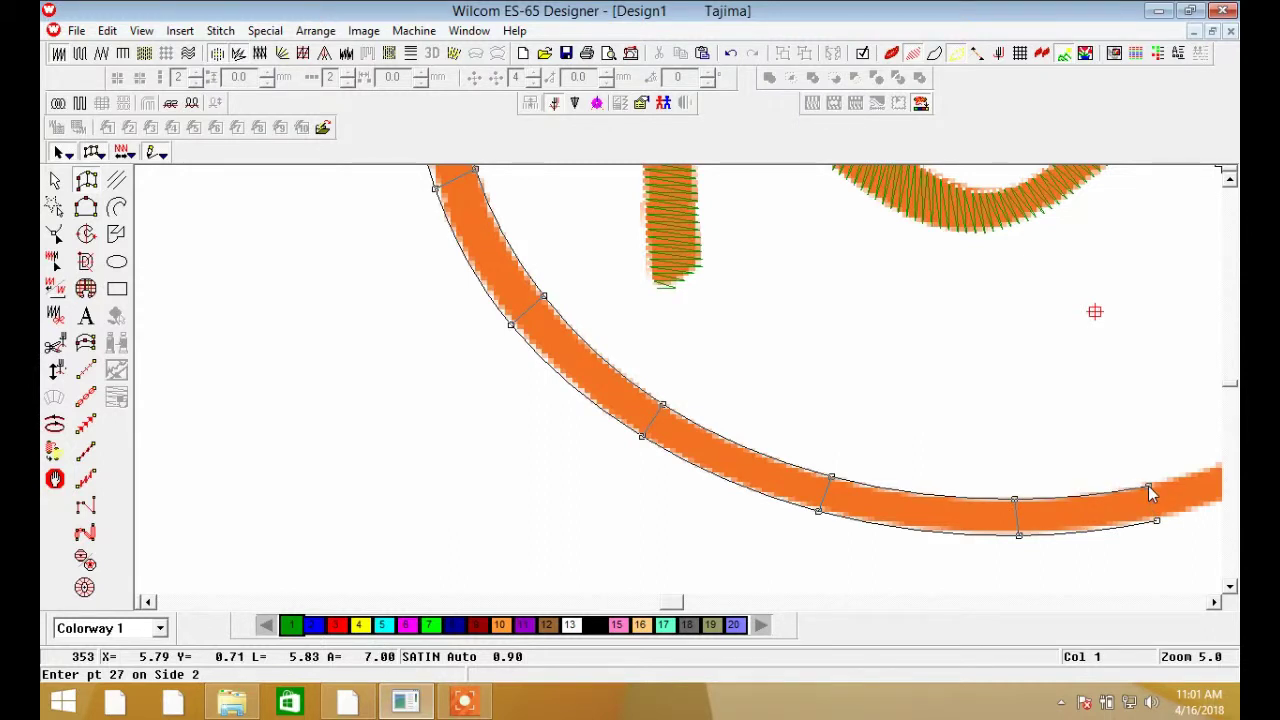
click(1062, 417)
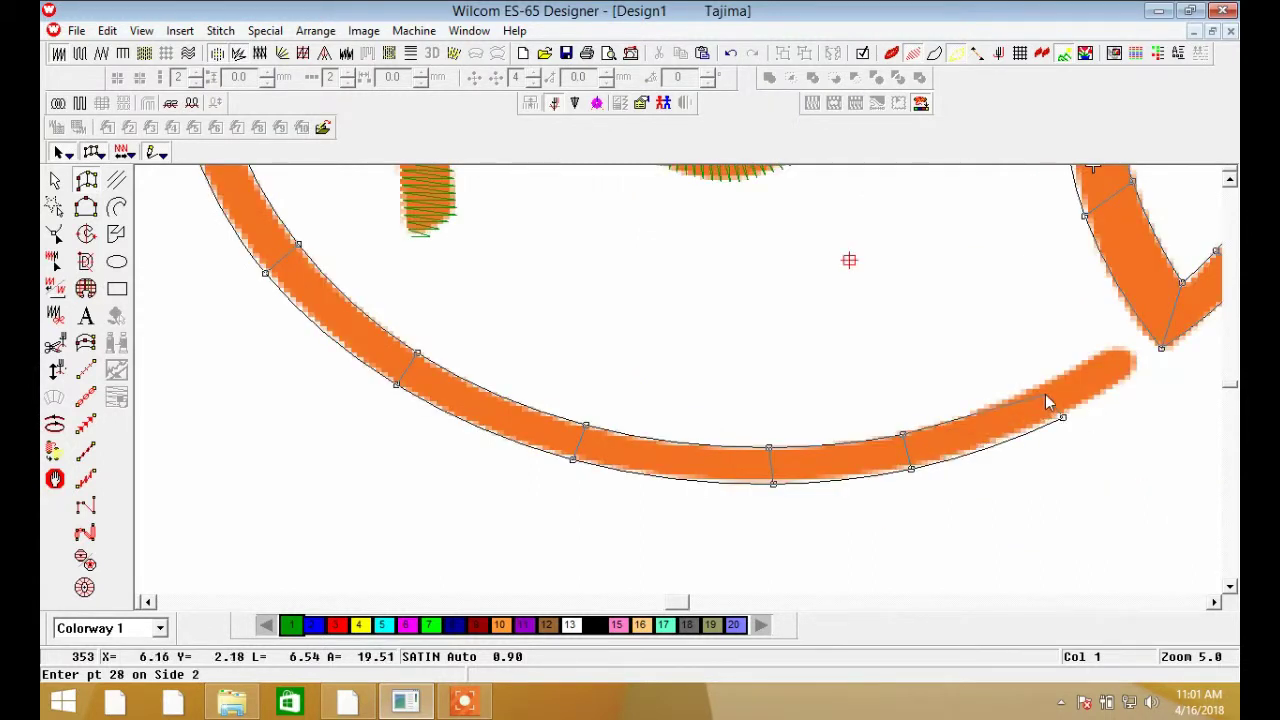
click(1047, 383)
click(1121, 384)
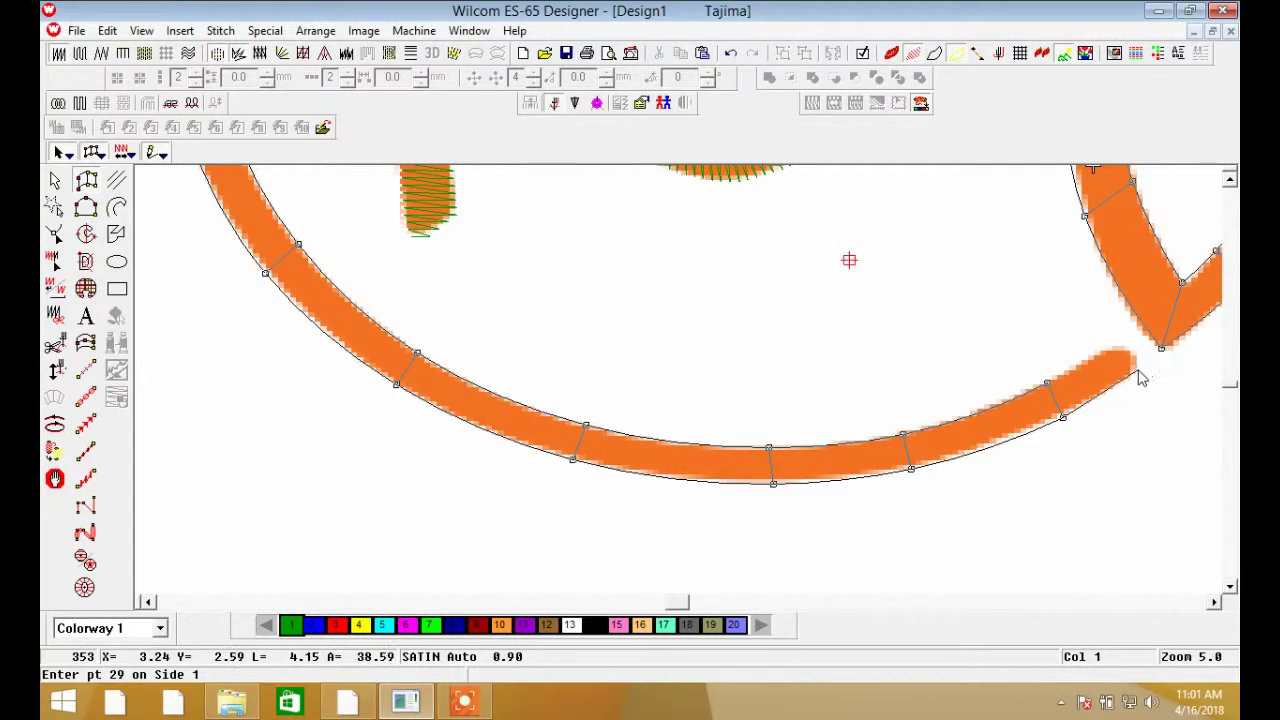
click(1100, 355)
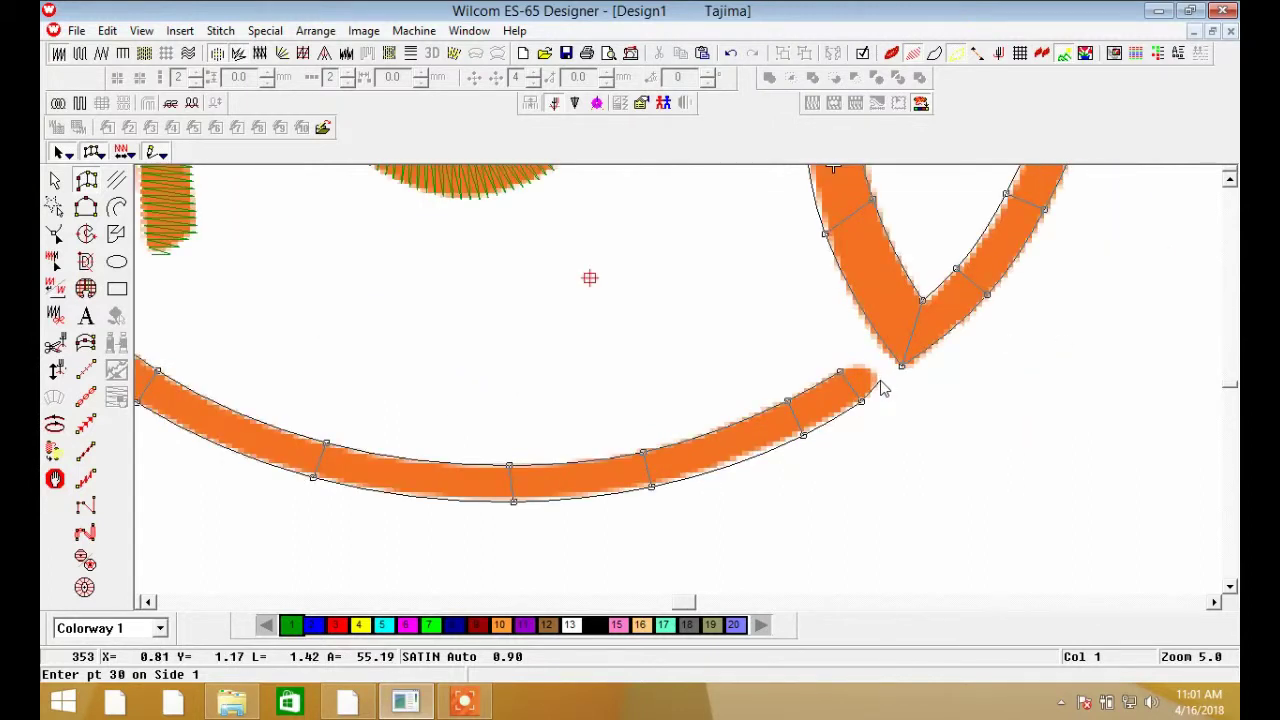
click(878, 384)
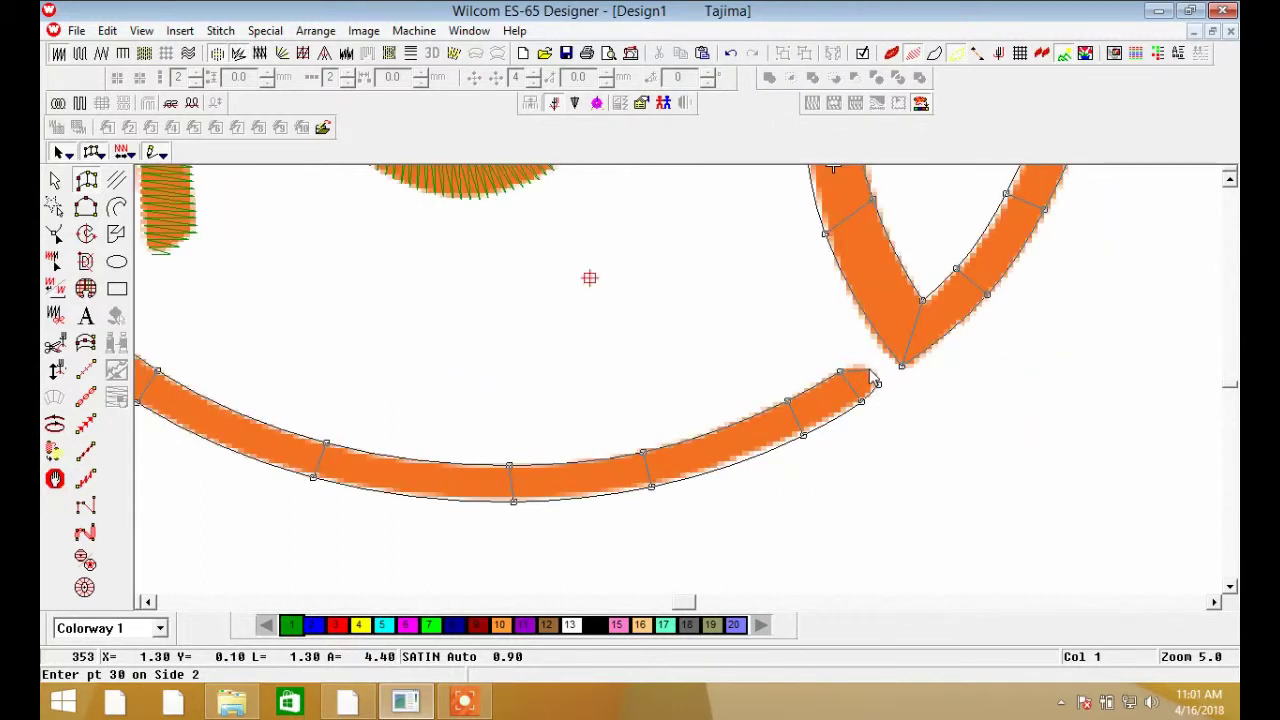
click(862, 363)
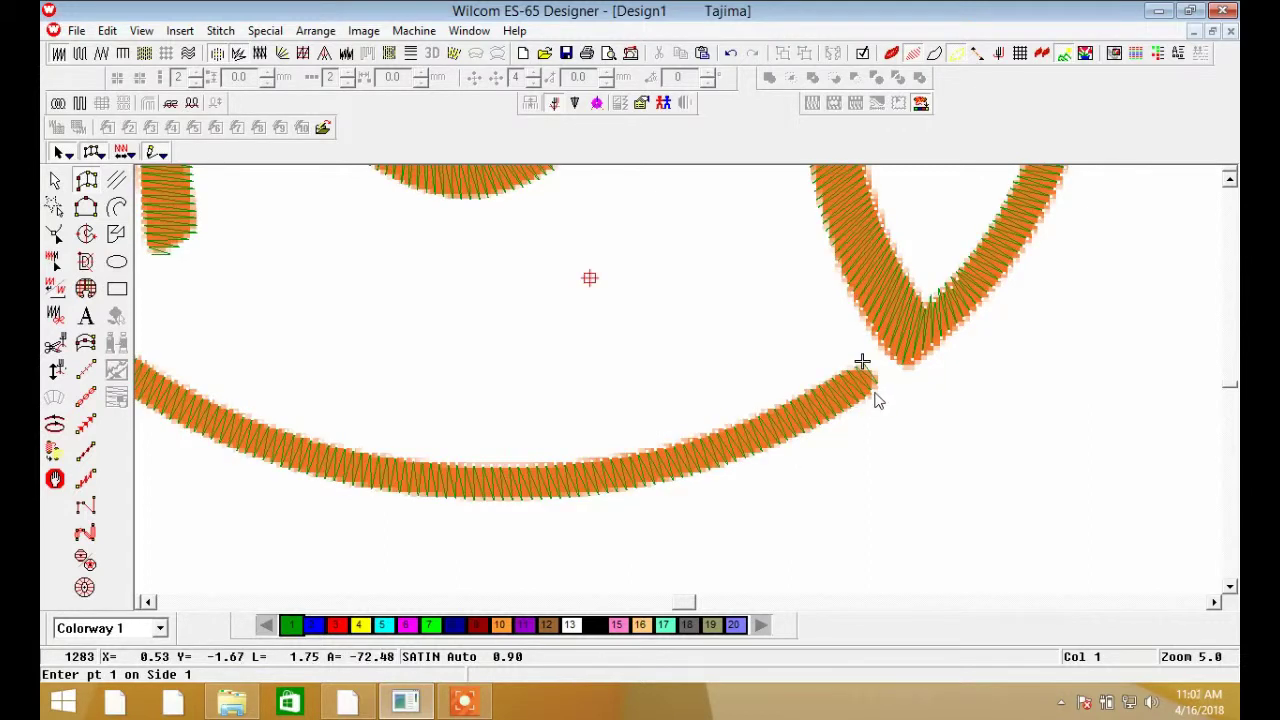
View the whole M-and-oval design in realistic thread rendering to check the finished columns.
key(shift+z)
key(shift+z)
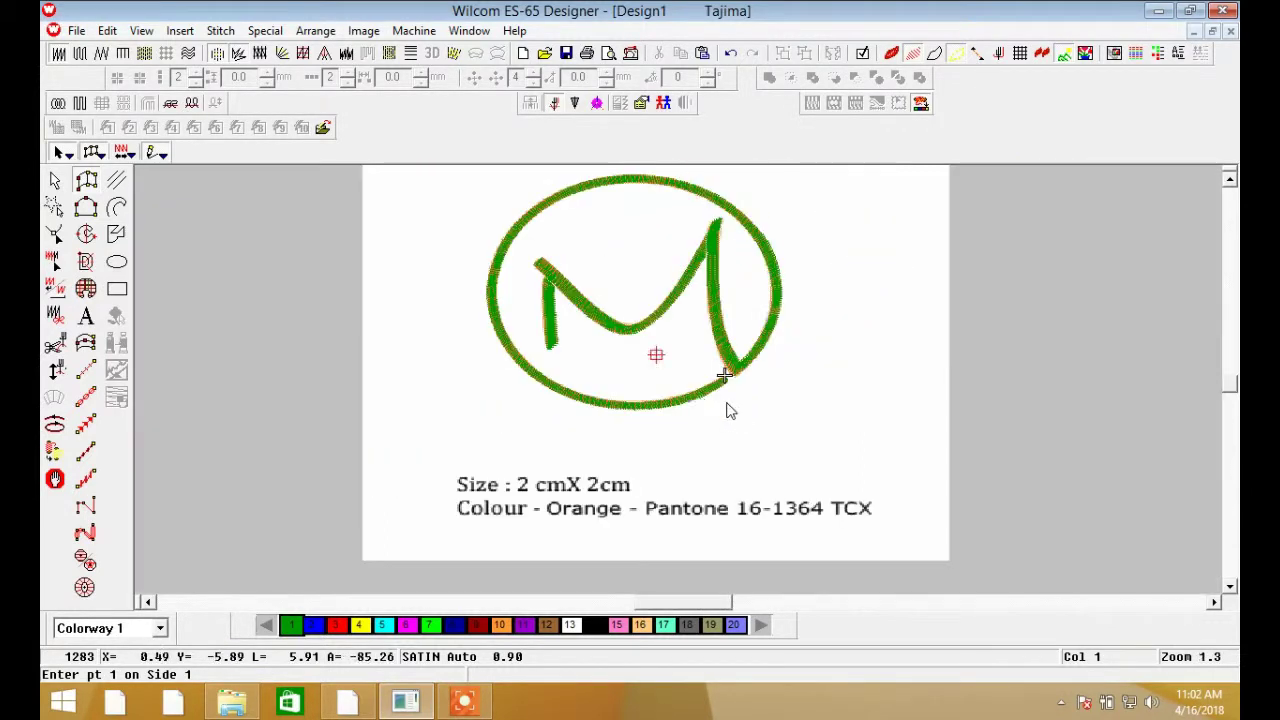
key(z)
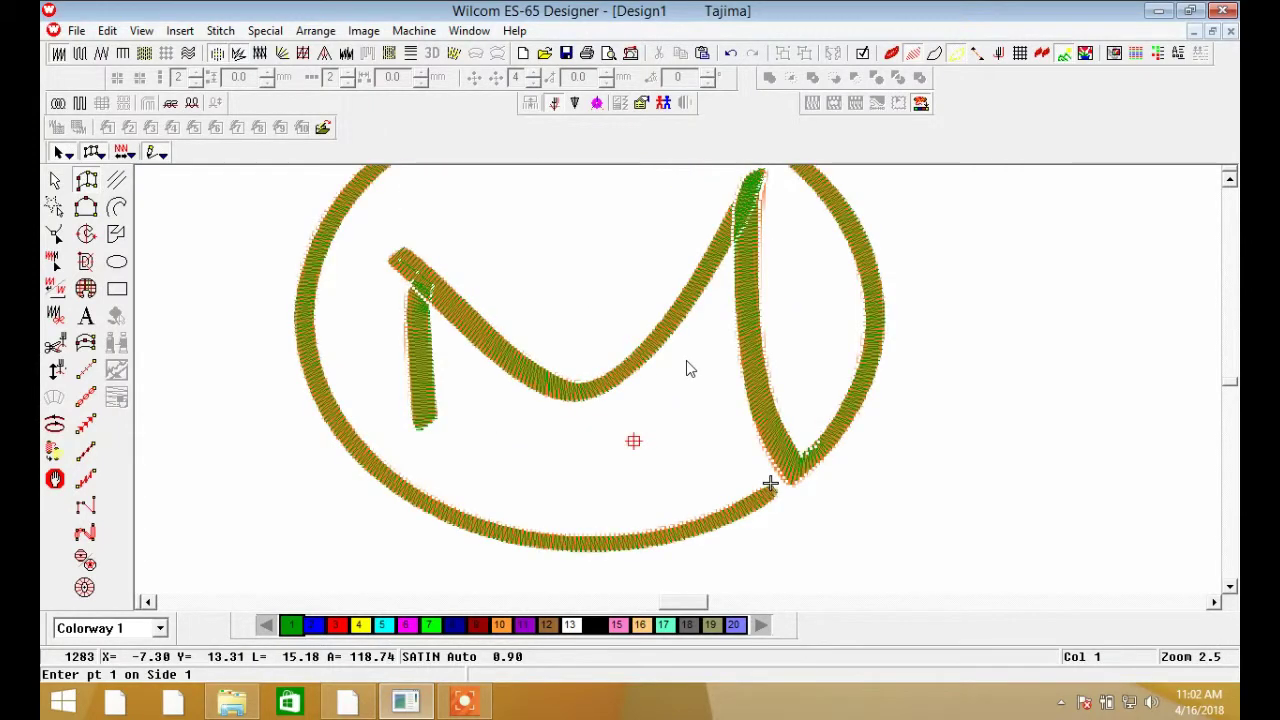
click(891, 53)
key(shift+z)
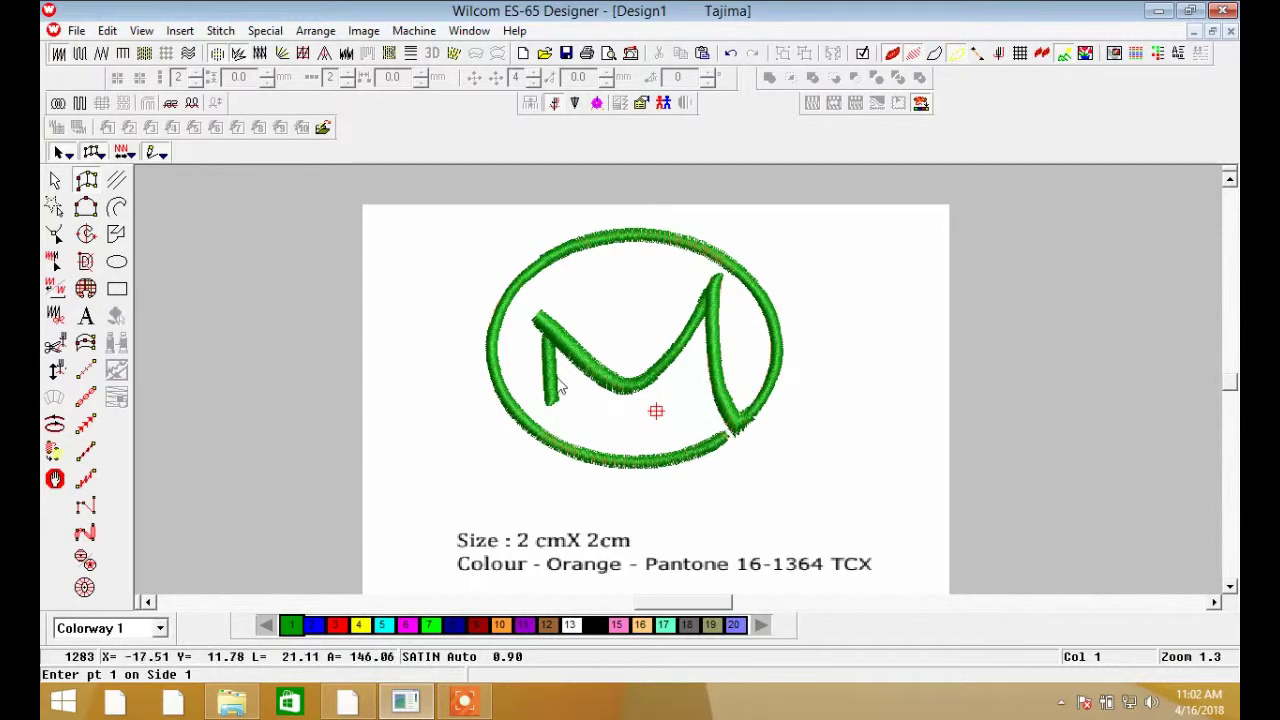
Turn off auto spacing for the satin object forming the oval and the M's right leg, and slightly reduce its fixed stitch spacing.
click(485, 403)
right_click(605, 358)
click(648, 306)
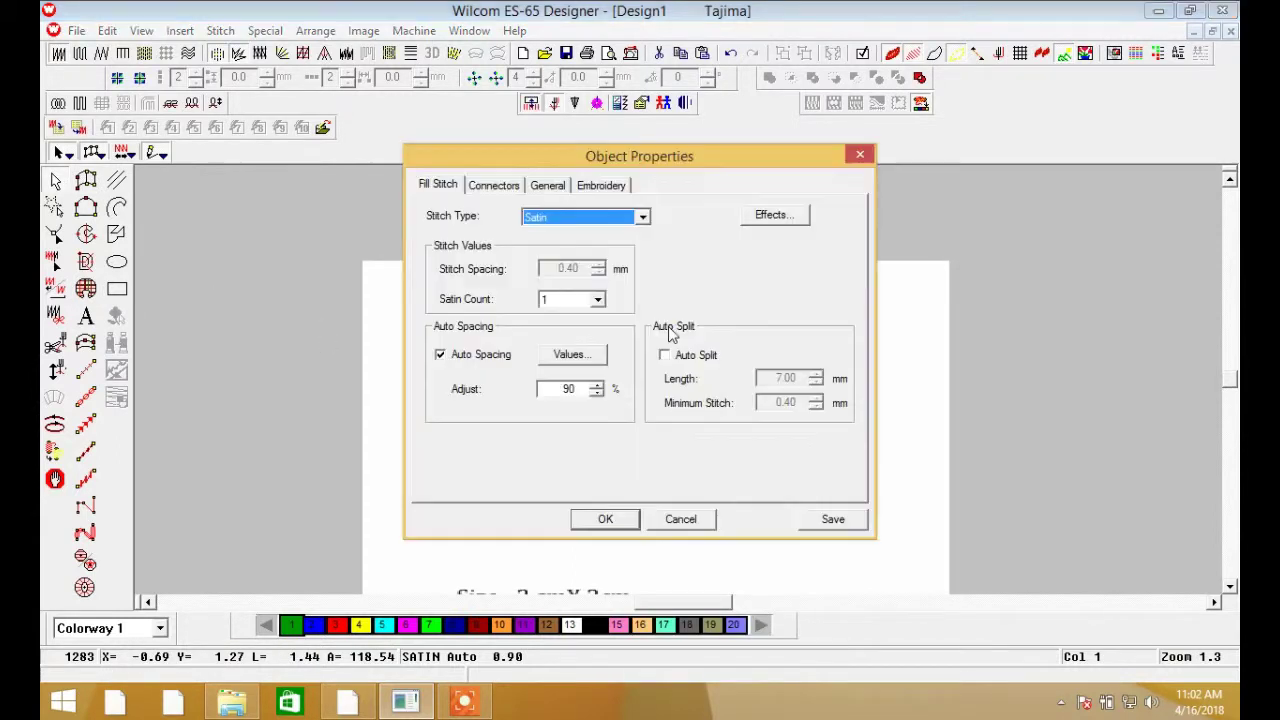
click(440, 354)
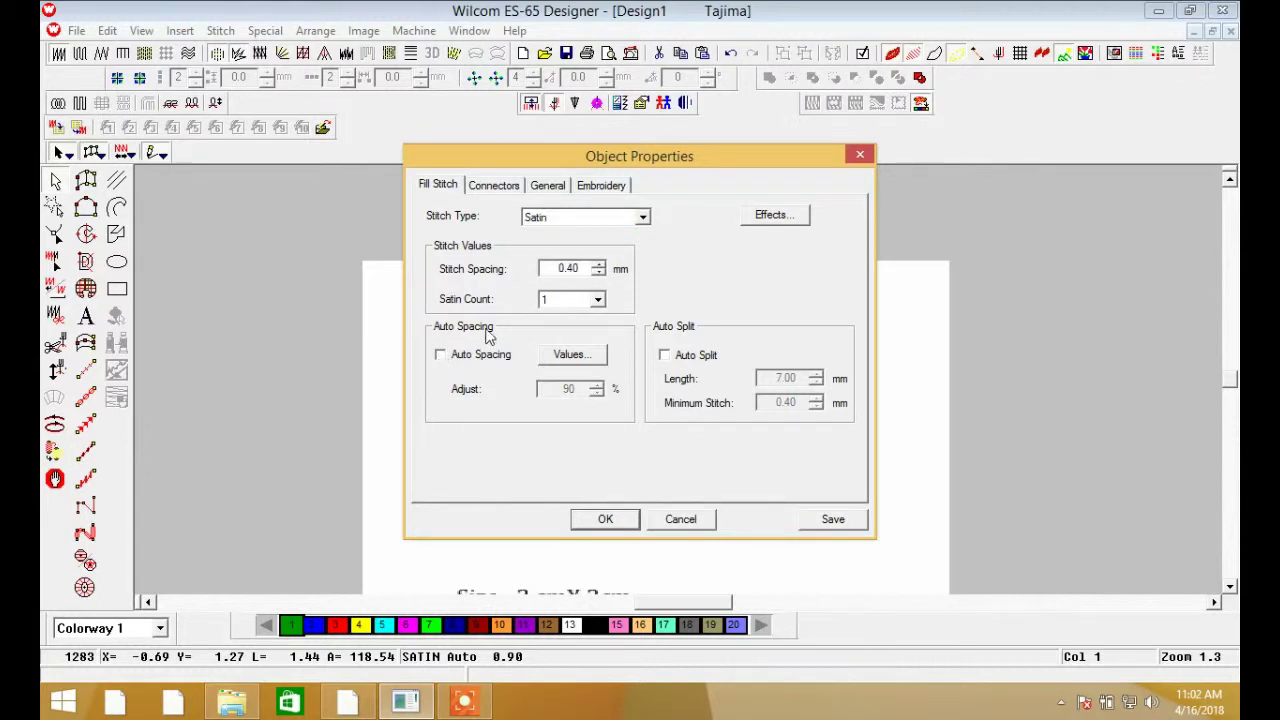
click(598, 274)
Give the oval's satin object a Double Zigzag first underlay and a Zigzag second underlay, and apply the properties.
click(777, 222)
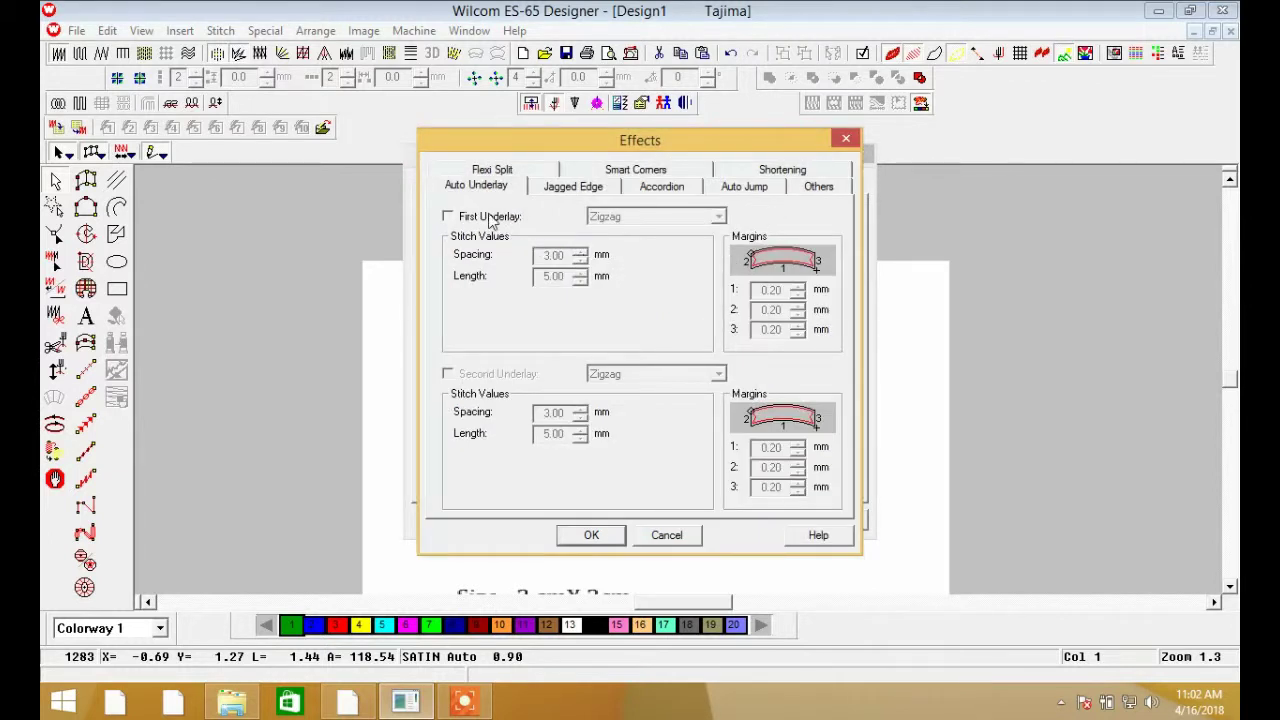
click(492, 218)
click(718, 216)
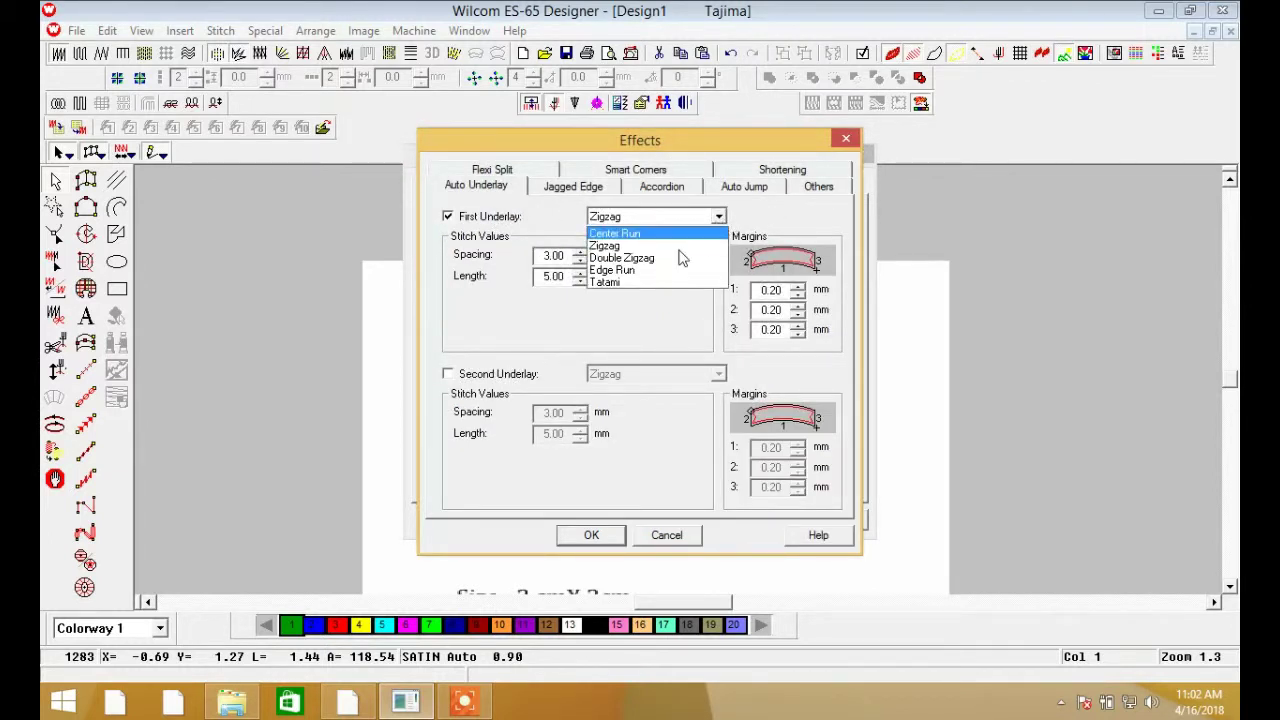
click(670, 257)
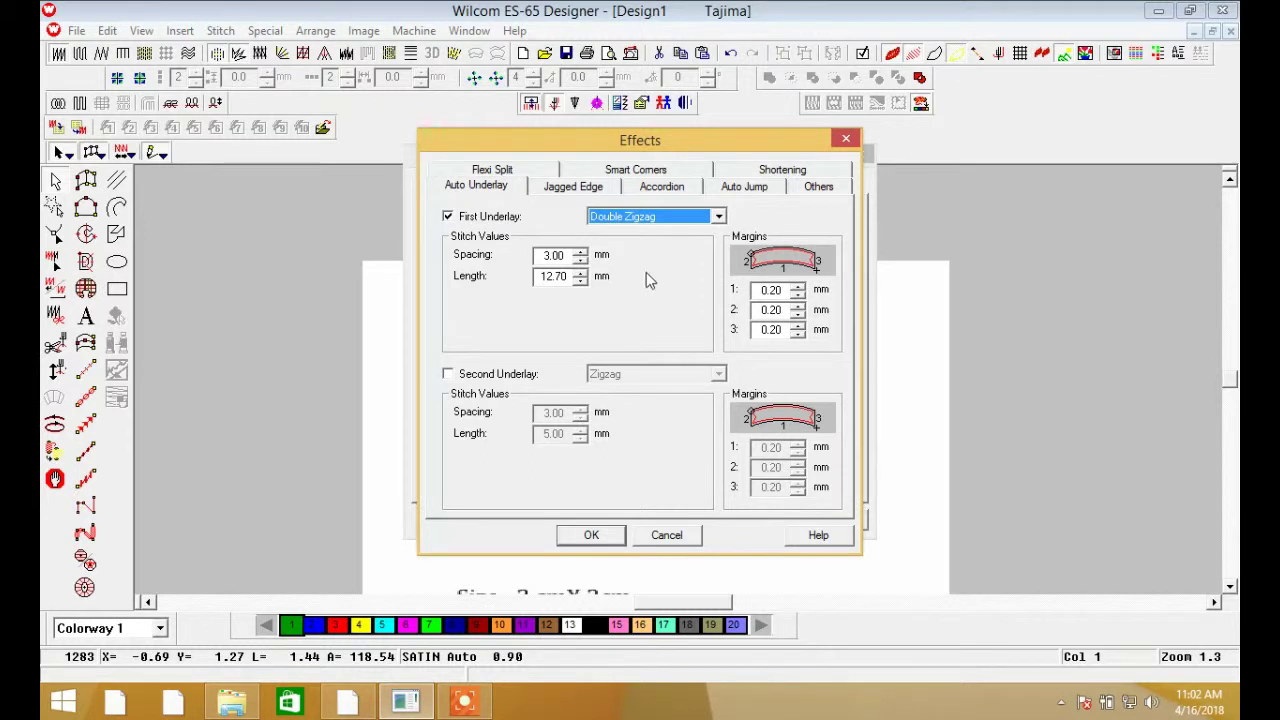
click(493, 375)
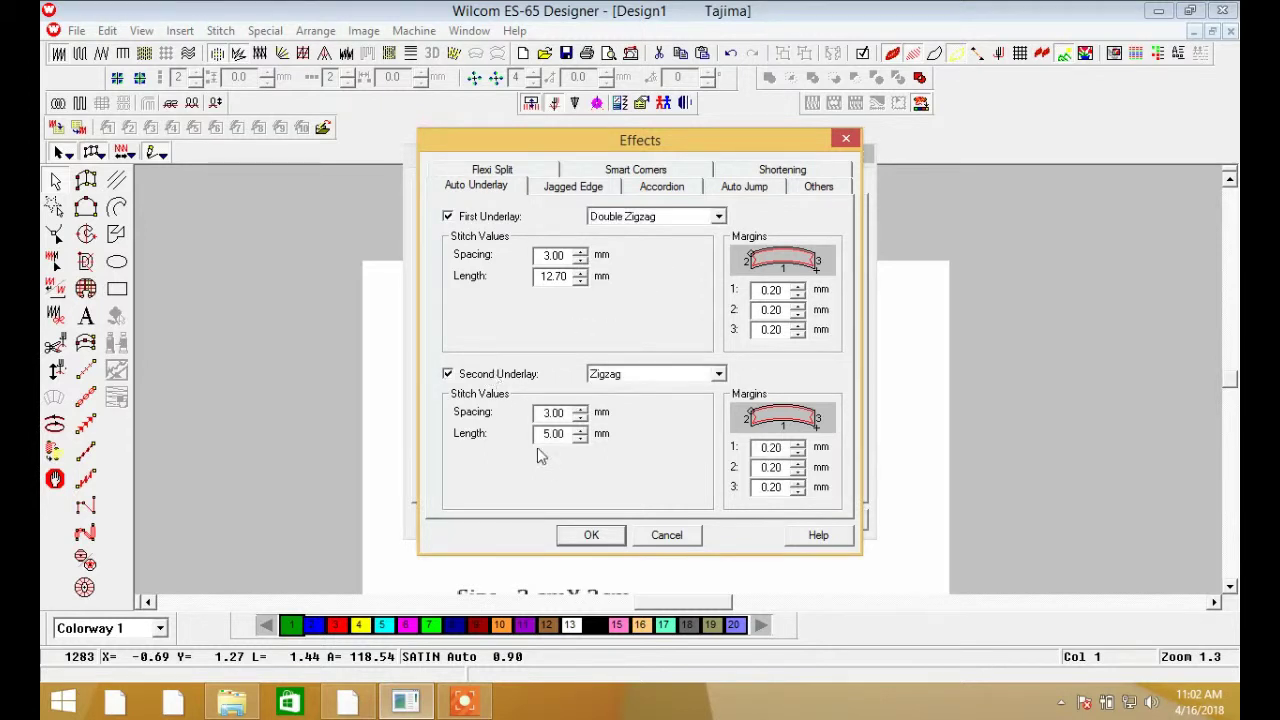
click(591, 535)
click(605, 521)
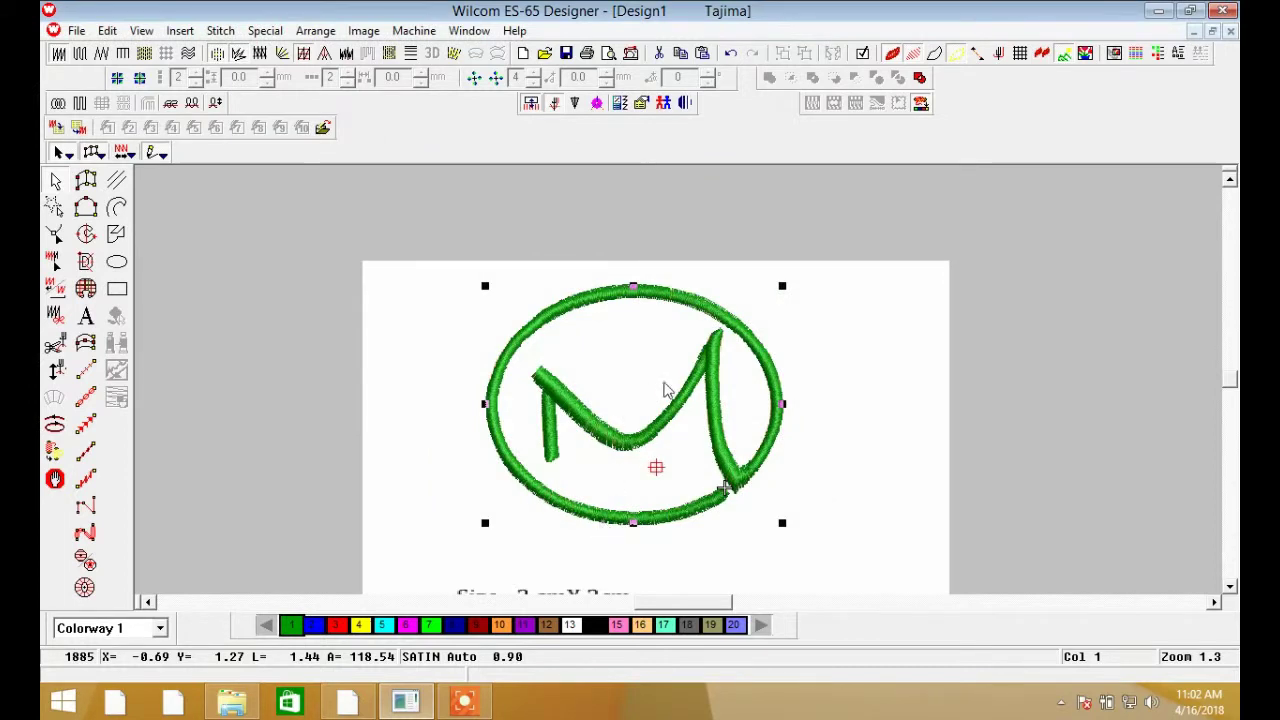
Inspect the design up close in plain stitch view with the oval object deselected.
key(z)
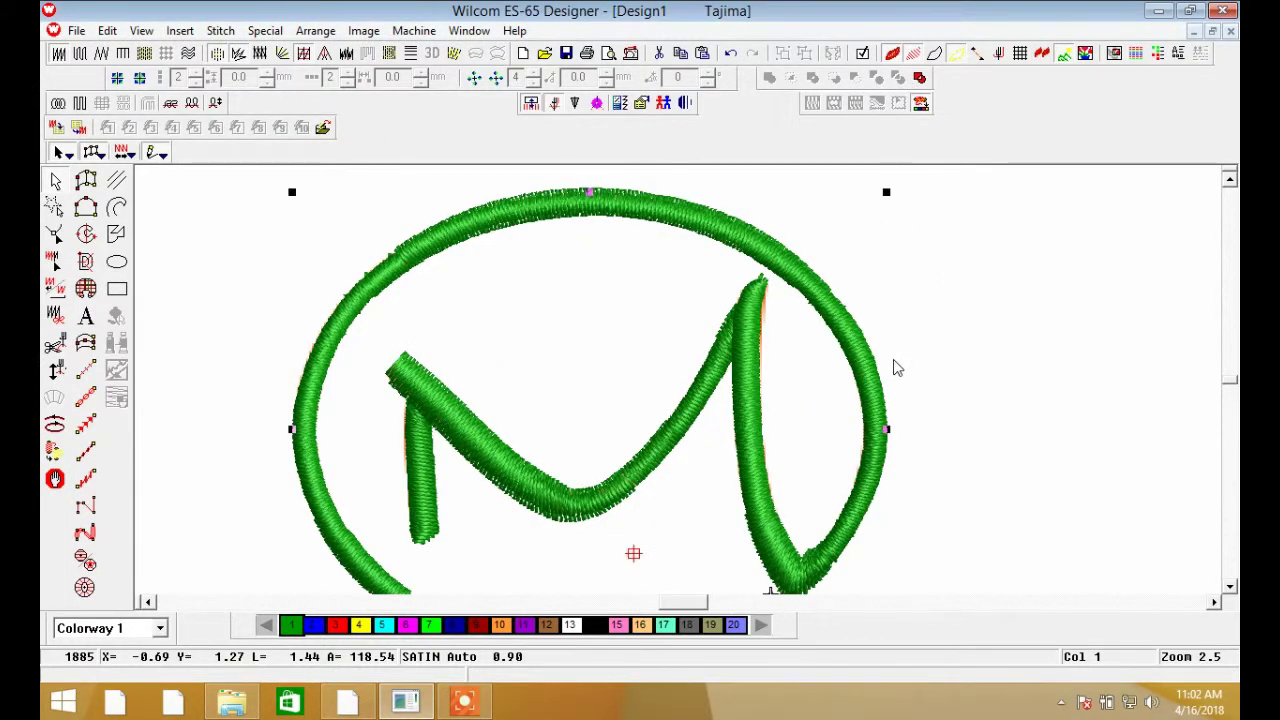
key(t)
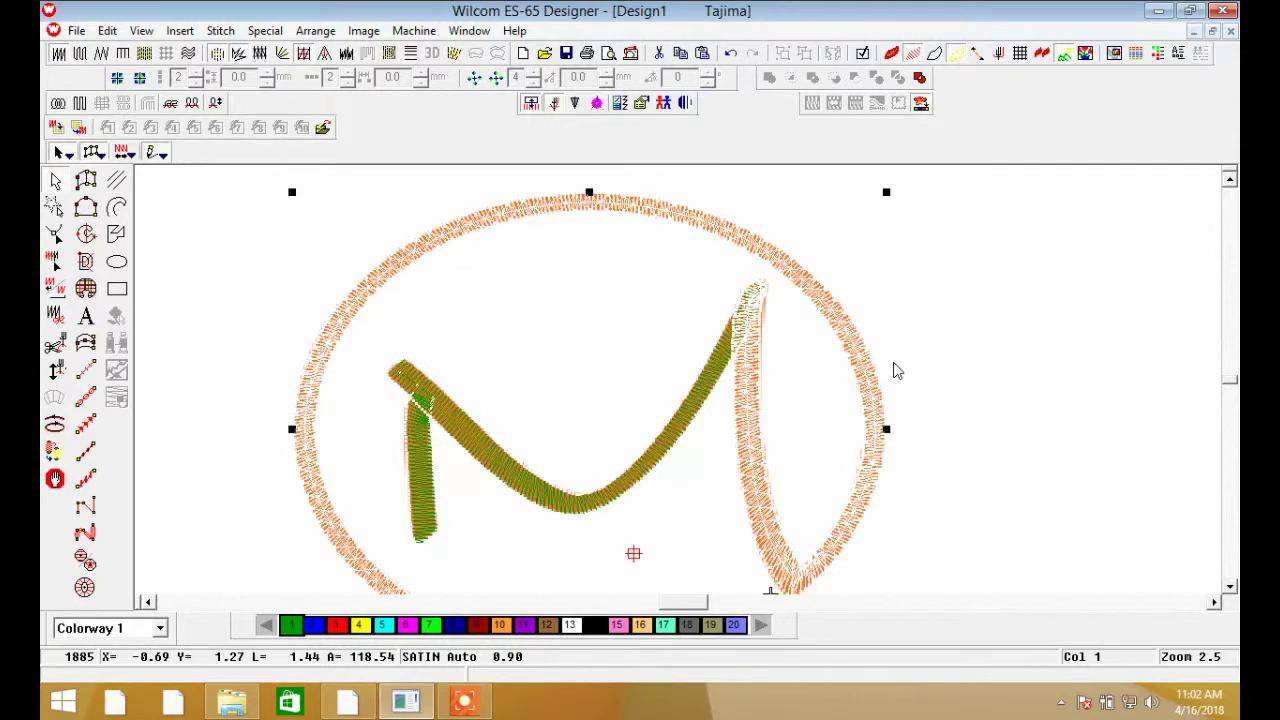
click(1008, 415)
Step through the stitching sequence from the start of the design, following the M's left leg and curved middle stroke into its right leg.
key(Home)
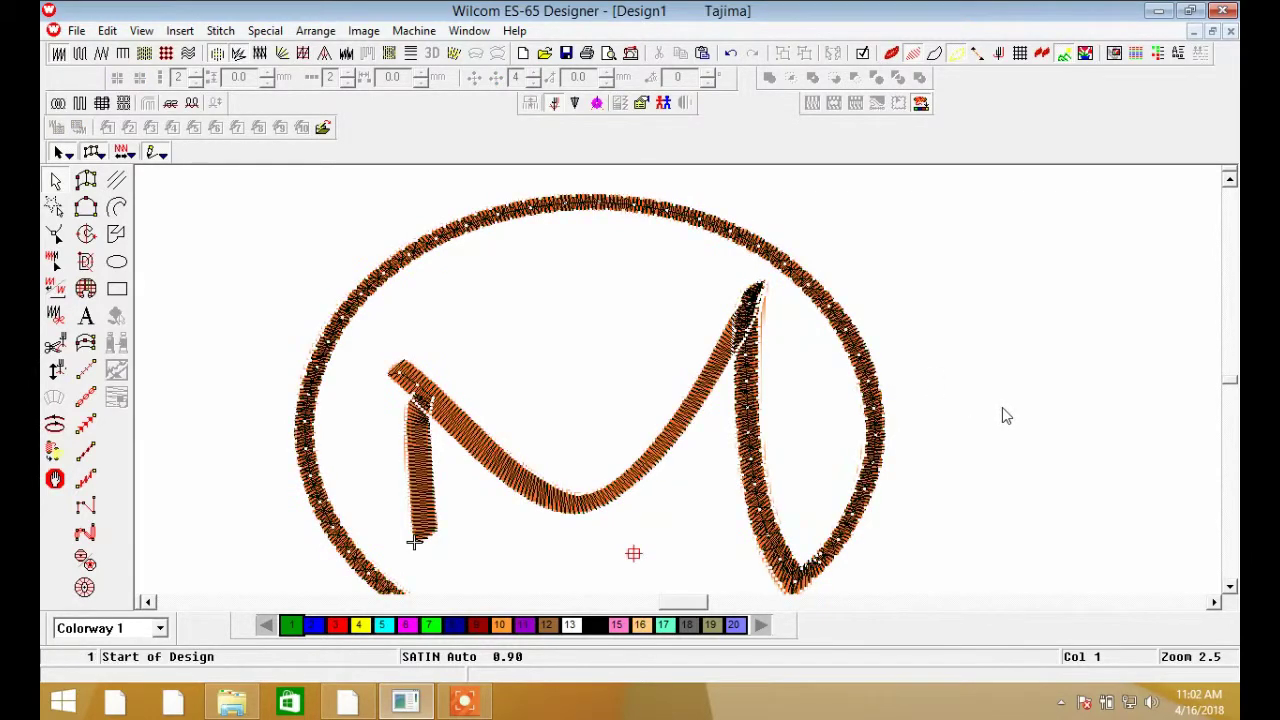
key(Right)
key(Right)
key(Right)
key(Right)
key(Right)
key(Right)
key(Right)
key(Right)
key(Right)
key(Right)
key(Right)
key(Right)
key(Right)
key(Right)
key(Right)
key(Right)
key(Right)
key(Right)
key(Right)
key(Right)
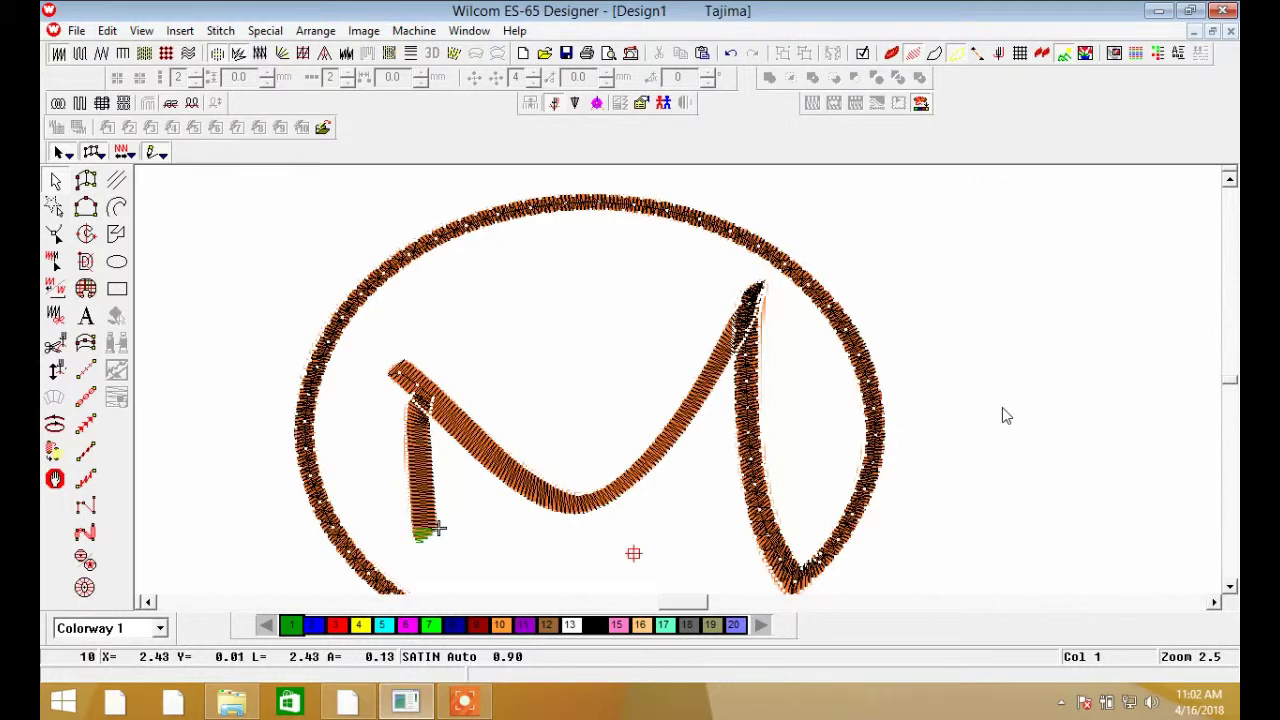
key(Right)
key(Right)
key(Right)
key(Right)
key(Right)
key(Right)
key(Right)
key(Right)
key(Right)
key(Right)
key(Right)
key(Right)
key(Right)
key(Right)
key(Right)
key(Right)
key(Right)
key(Right)
key(Right)
key(Right)
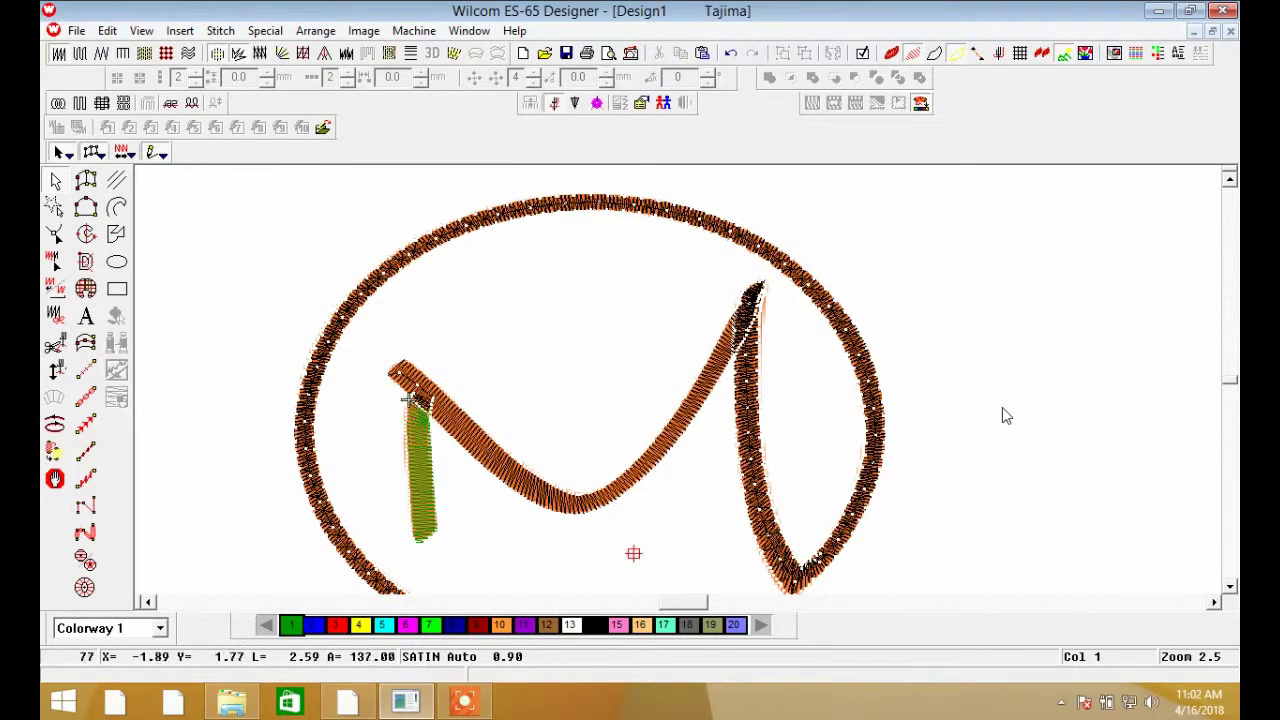
key(Right)
key(Right)
key(Right)
key(Right)
key(Right)
key(Right)
key(Right)
key(Right)
key(Right)
key(Right)
key(Right)
key(Right)
key(Right)
key(Right)
key(Right)
key(Right)
key(Right)
key(Right)
key(Right)
key(Right)
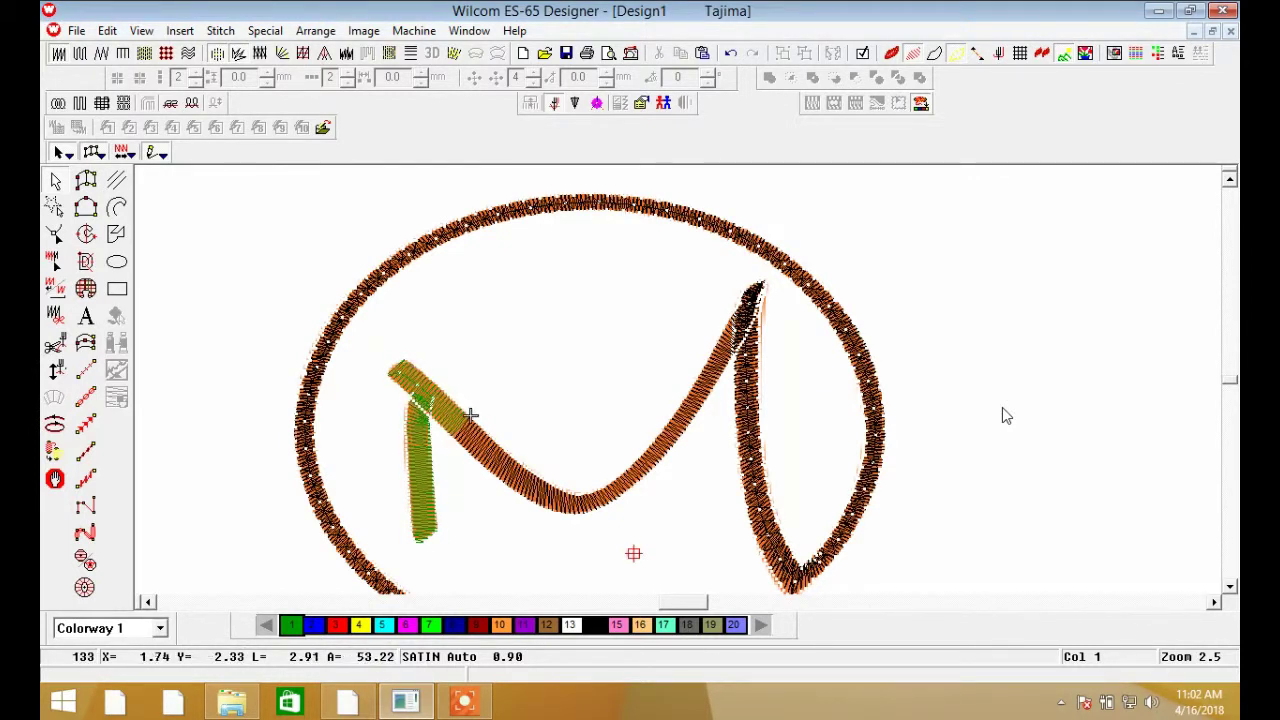
key(Right)
key(Right)
key(Right)
key(Right)
key(Right)
key(Right)
key(Right)
key(Right)
key(Right)
key(Right)
key(Right)
key(Right)
key(Right)
key(Right)
key(Right)
key(Right)
key(Right)
key(Right)
key(Right)
key(Right)
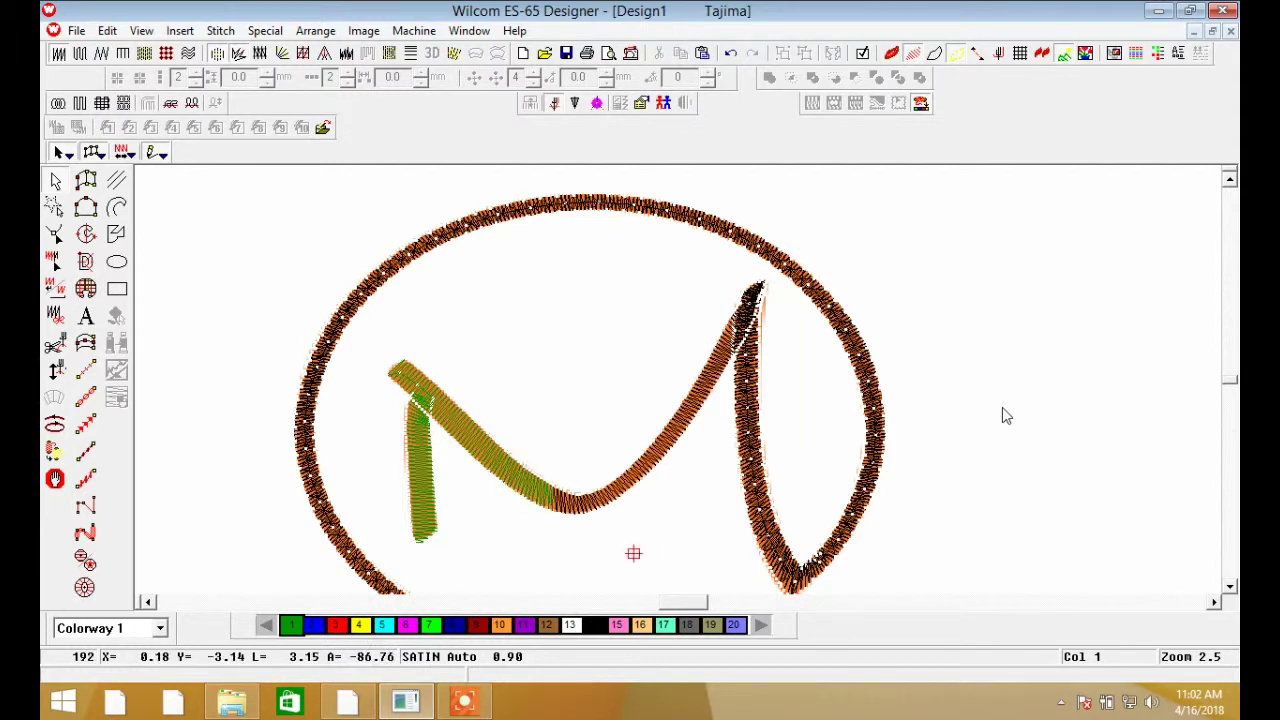
key(Right)
key(Right)
key(Right)
key(Right)
key(Right)
key(Right)
key(Right)
key(Right)
key(Right)
key(Right)
key(Right)
key(Right)
key(Right)
key(Right)
key(Right)
key(Right)
key(Right)
key(Right)
key(Right)
key(Right)
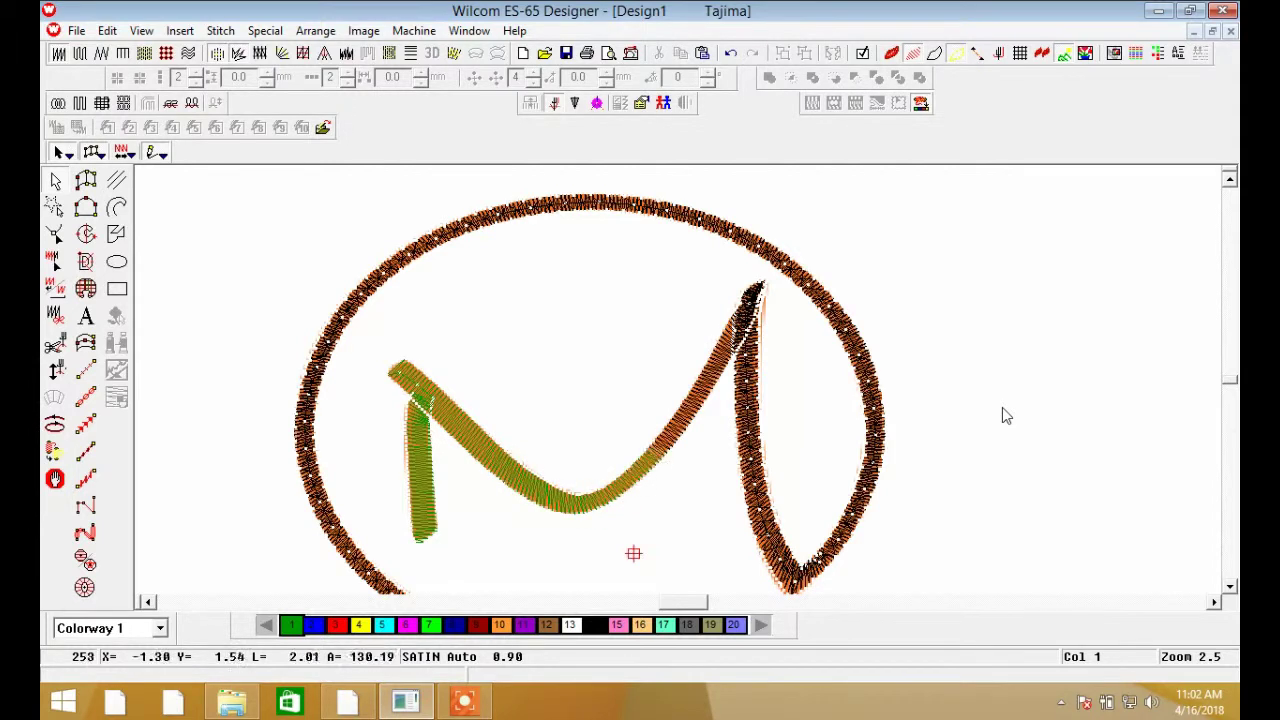
key(Right)
key(Right)
key(Right)
key(Right)
key(Right)
key(Right)
key(Right)
key(Right)
key(Right)
key(Right)
key(Right)
key(Right)
key(Right)
key(Right)
key(Right)
key(Right)
key(Right)
key(Right)
key(Right)
key(Right)
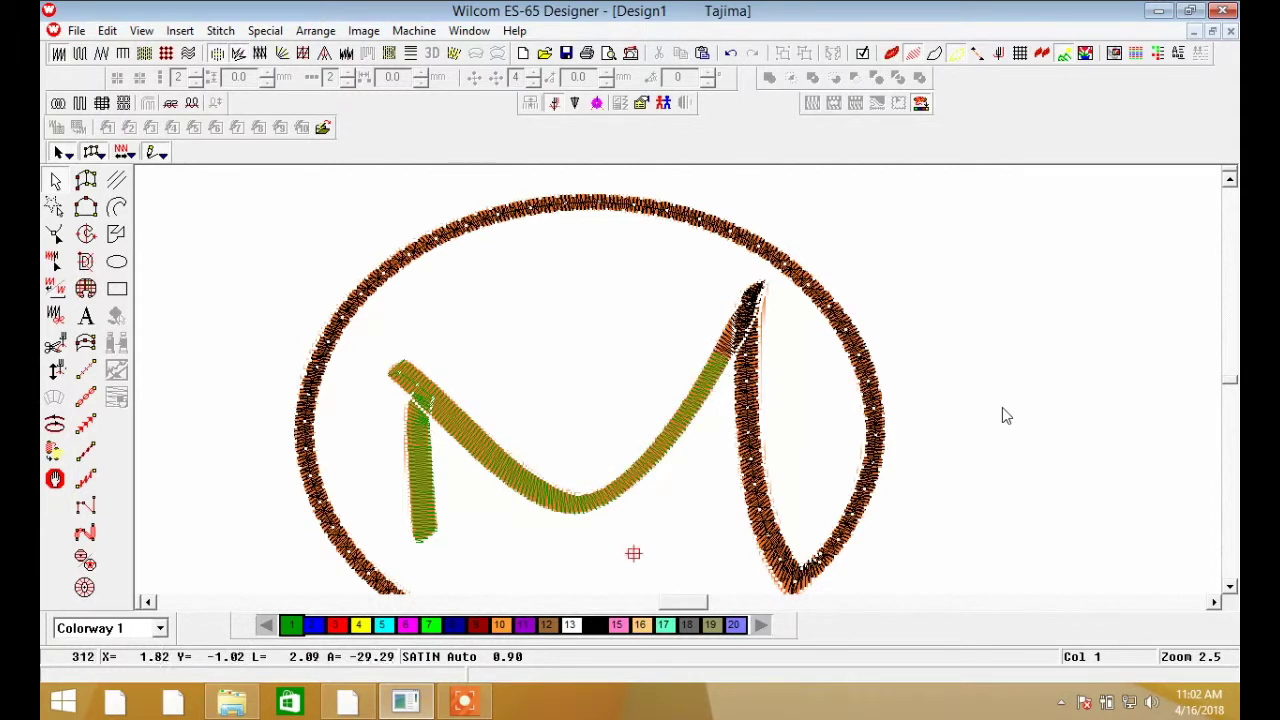
key(Right)
key(Right)
key(Right)
key(Right)
key(Right)
key(Right)
key(Right)
key(Right)
key(Right)
key(Right)
key(Right)
key(Right)
key(Right)
key(Right)
key(Right)
key(Right)
key(Right)
key(Right)
key(Right)
key(Right)
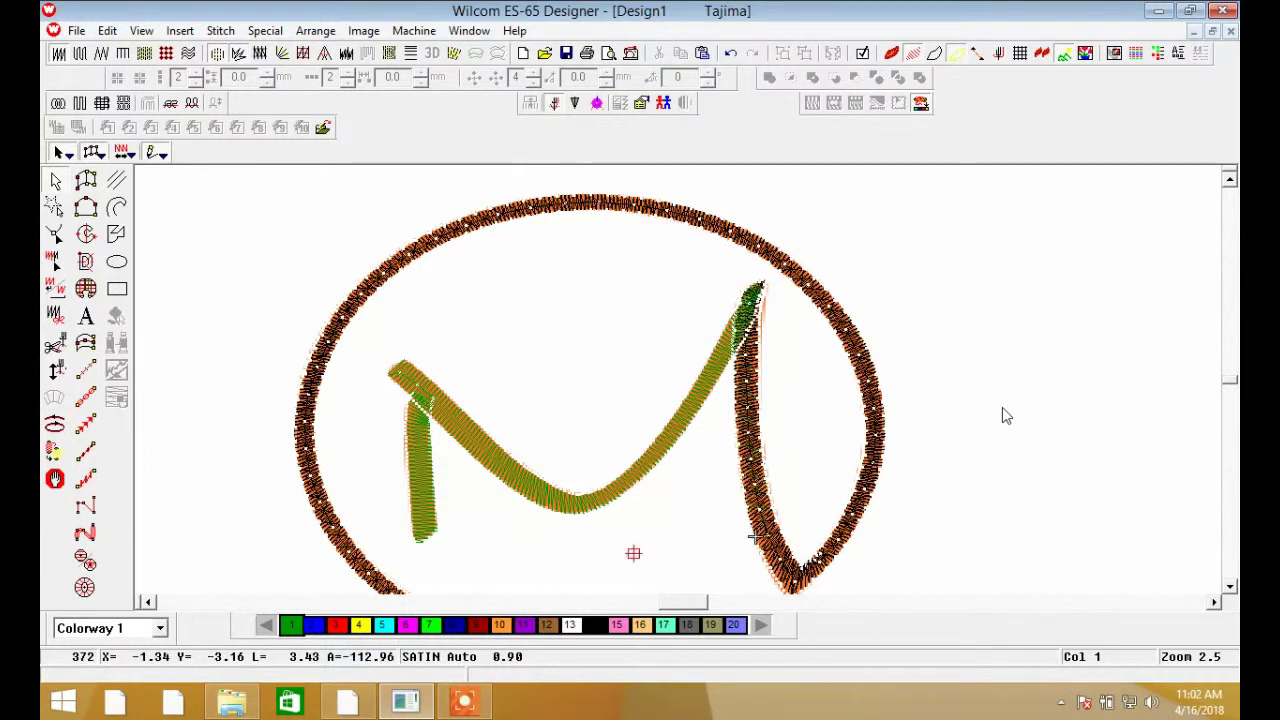
Step through the first underlay stitches of the M's right leg and the oval, continuing until the sequence returns to the leg's upper tip.
key(Right)
key(Right)
key(Right)
key(Right)
key(Right)
key(Right)
key(Right)
key(Right)
key(Right)
key(Right)
key(Right)
key(Right)
key(Right)
key(Right)
key(Right)
key(Right)
key(Right)
key(Right)
key(Right)
key(Right)
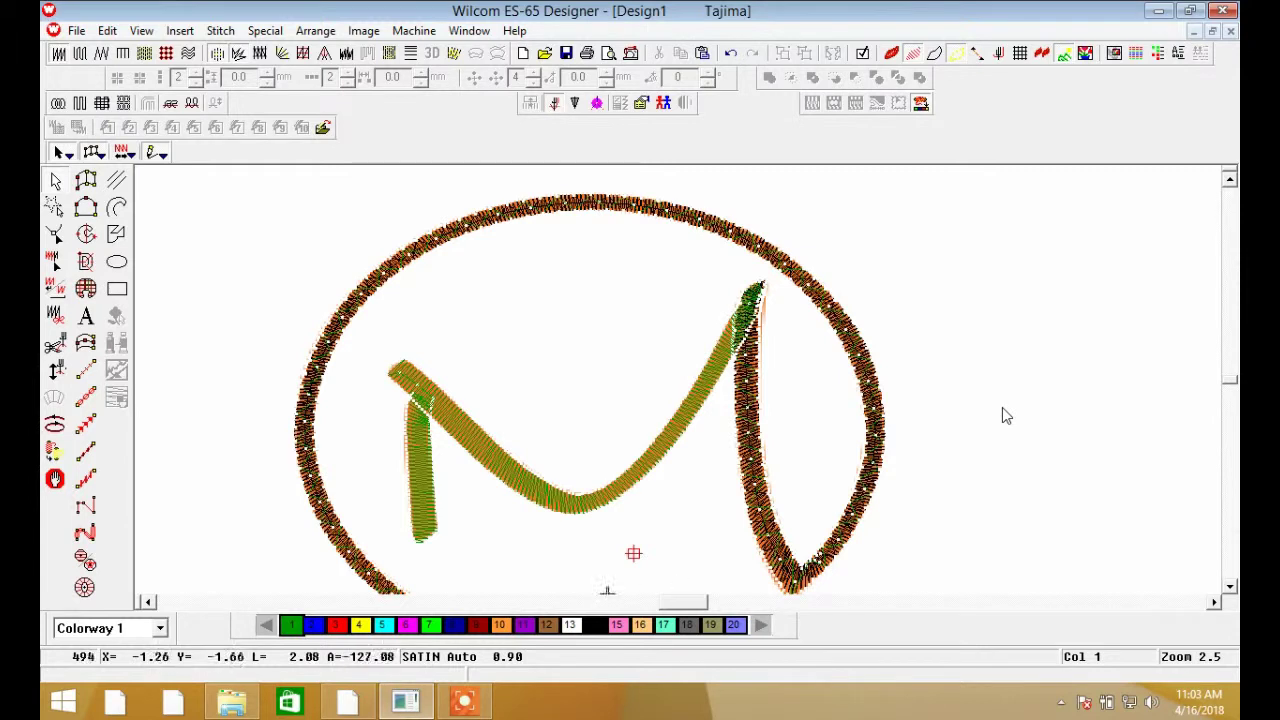
key(Right)
key(Right)
key(Right)
key(Right)
key(Right)
key(Right)
key(Right)
key(Right)
key(Right)
key(Right)
key(Right)
key(Right)
key(Right)
key(Right)
key(Right)
key(Right)
key(Right)
key(Right)
key(Right)
key(Right)
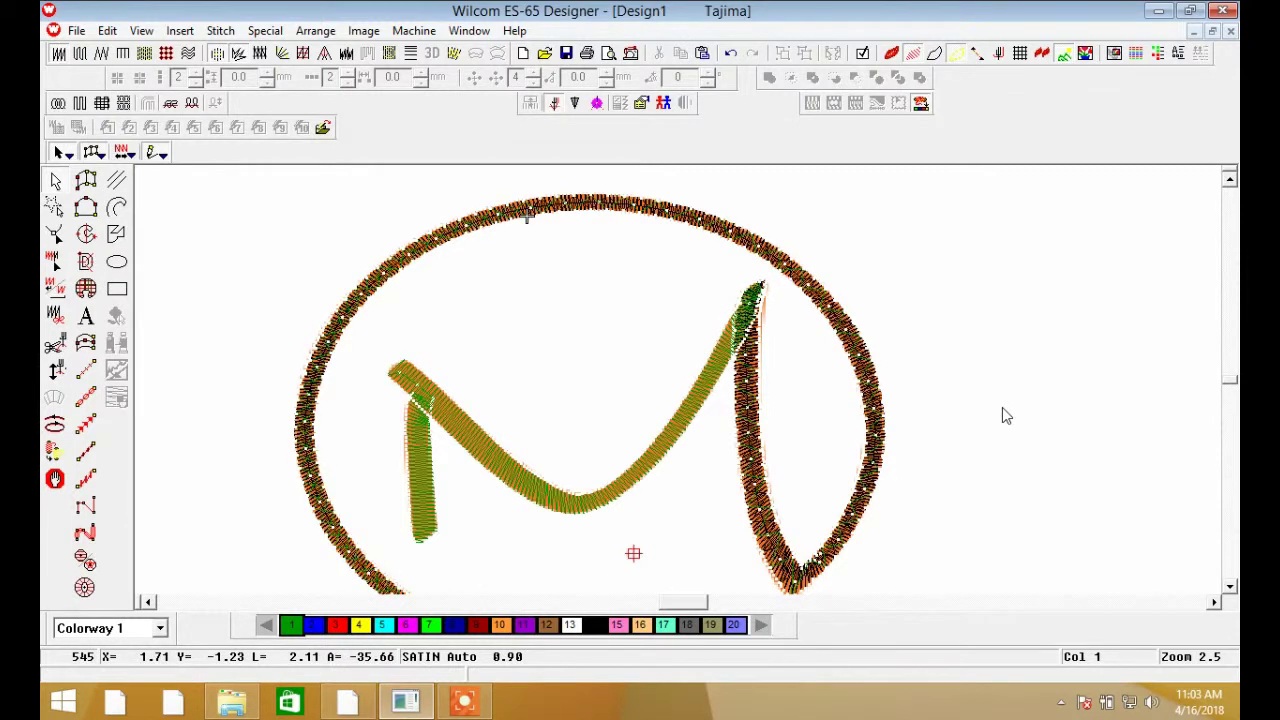
key(shift+z)
key(Right)
key(Right)
key(Right)
key(Right)
key(Right)
key(Right)
key(Right)
key(Right)
key(Right)
key(Right)
key(Right)
key(Right)
key(Right)
key(Right)
key(Right)
key(Right)
key(Right)
key(Right)
key(Right)
key(Right)
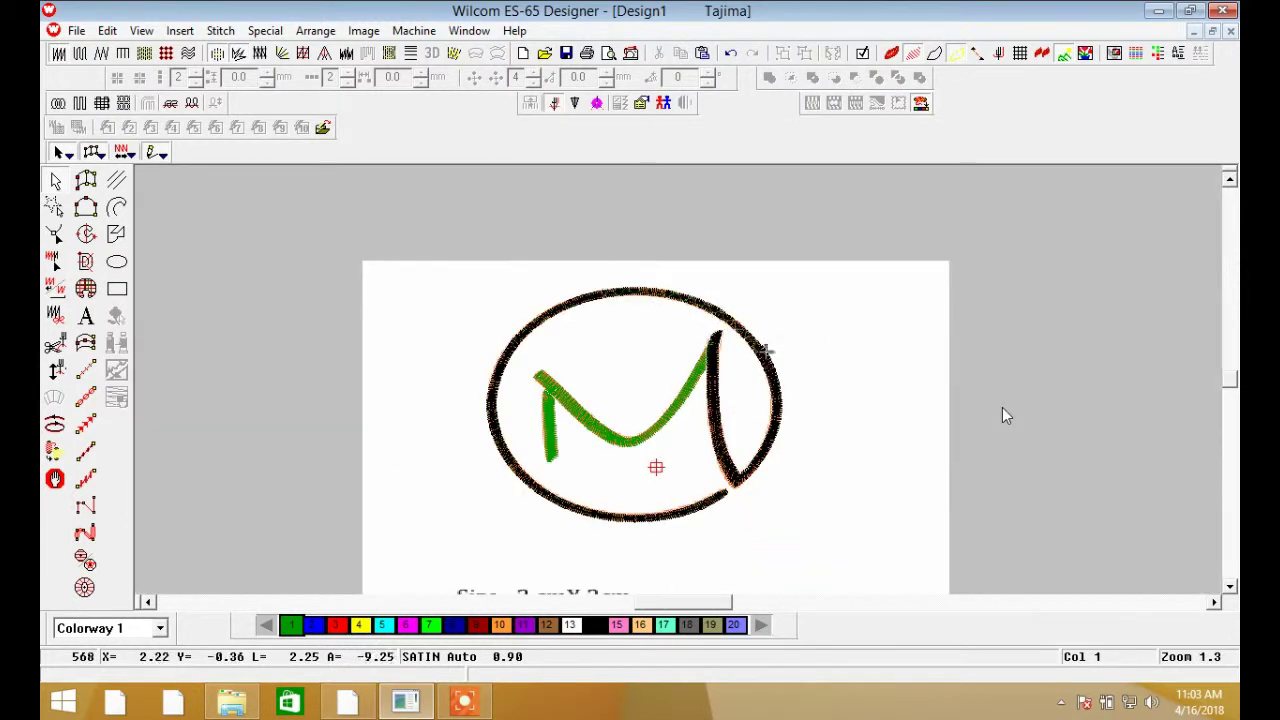
key(Right)
key(Right)
key(Right)
key(Right)
key(Right)
key(Right)
key(Right)
key(Right)
key(Right)
key(Right)
key(Right)
key(Right)
key(Right)
key(Right)
key(Right)
key(Right)
key(Right)
key(Right)
key(Right)
key(Right)
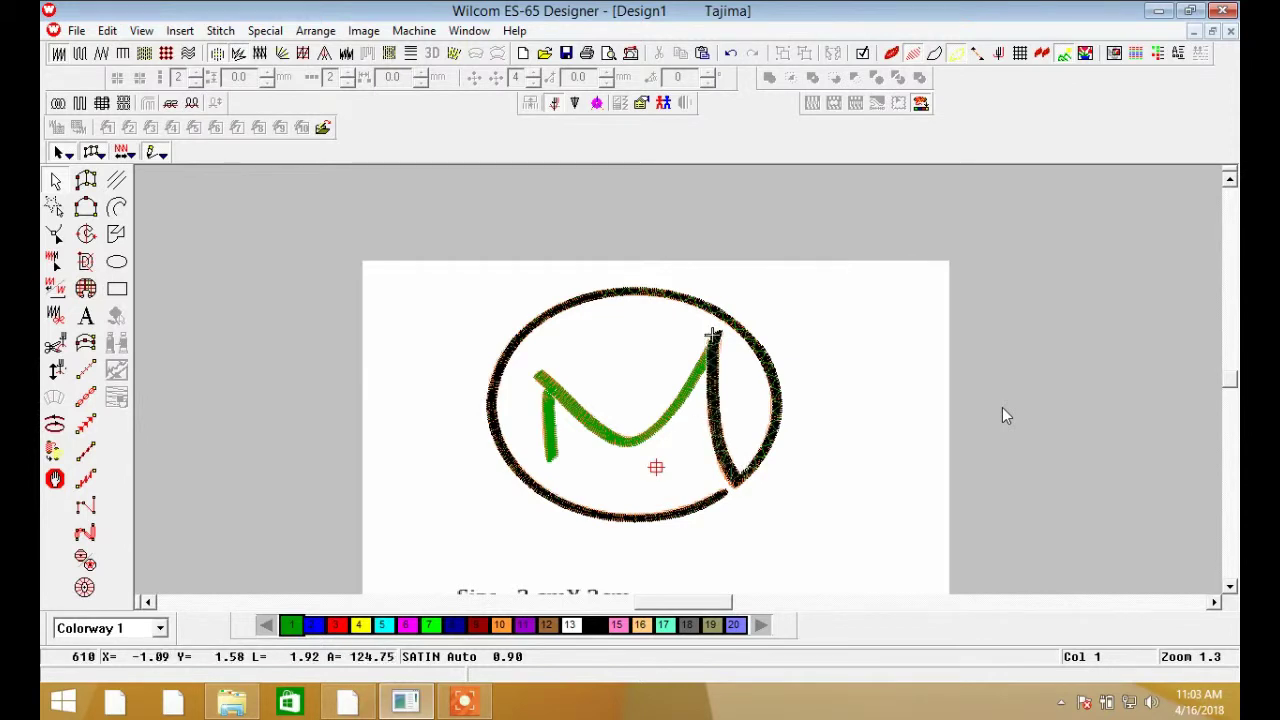
Step through the underlay stitches from the upper tip of the M's right leg around the oval to its lower edge.
key(Right)
key(Right)
key(Right)
key(Right)
key(Right)
key(Right)
key(Right)
key(Right)
key(Right)
key(Right)
key(Right)
key(Right)
key(Right)
key(Right)
key(Right)
key(Right)
key(Right)
key(Right)
key(Right)
key(Right)
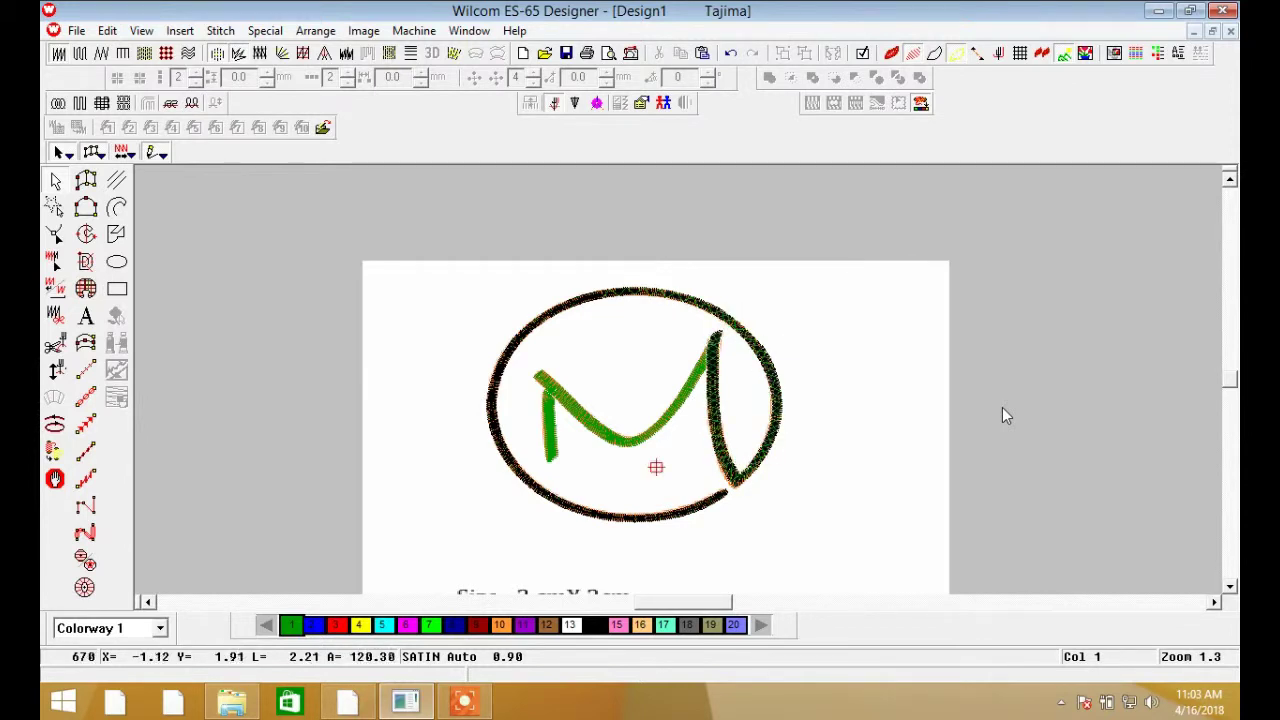
key(Right)
key(Right)
key(Right)
key(Right)
key(Right)
key(Right)
key(Right)
key(Right)
key(Right)
key(Right)
key(Right)
key(Right)
key(Right)
key(Right)
key(Right)
key(Right)
key(Right)
key(Right)
key(Right)
key(Right)
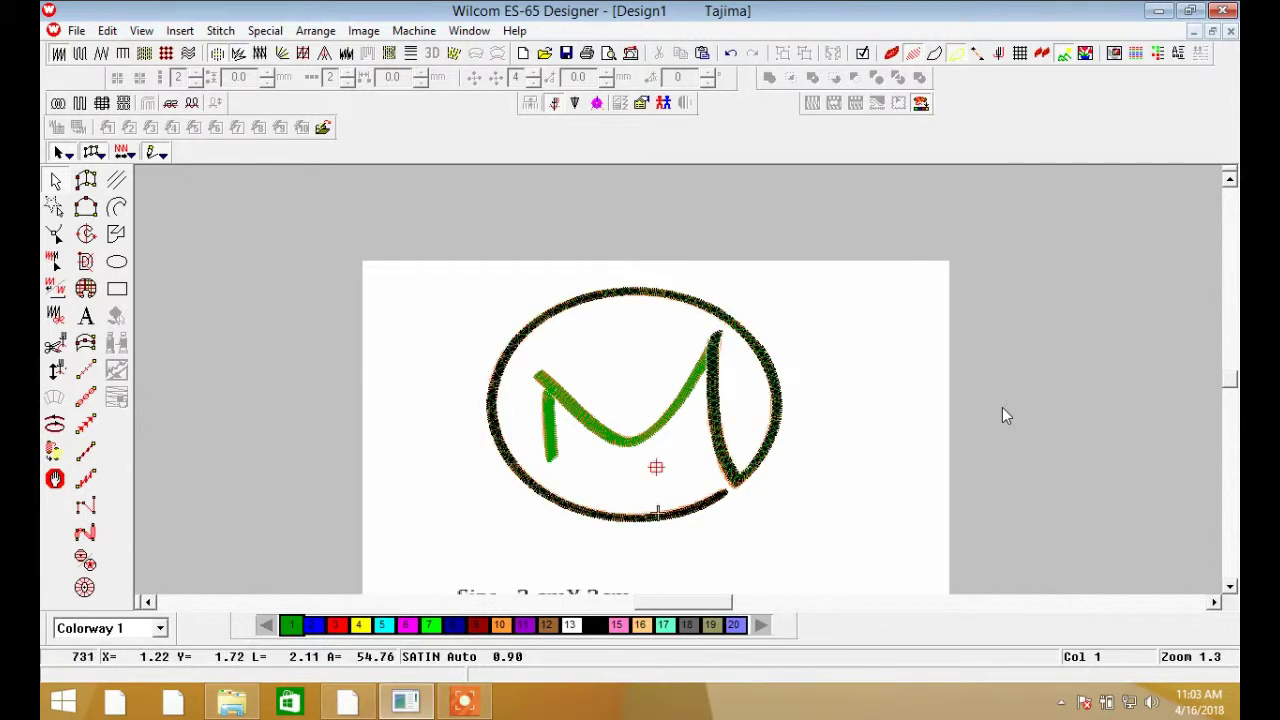
Continue through the remaining underlay of the oval and into the first covering satin stitches of the M's right leg.
key(Right)
key(Right)
key(Right)
key(Right)
key(Right)
key(Right)
key(Right)
key(Right)
key(Right)
key(Right)
key(Right)
key(Right)
key(Right)
key(Right)
key(Right)
key(Right)
key(Right)
key(Right)
key(Right)
key(Right)
key(Right)
key(Right)
key(Right)
key(Right)
key(Right)
key(Right)
key(Right)
key(Right)
key(Right)
key(Right)
key(Right)
key(Right)
key(Right)
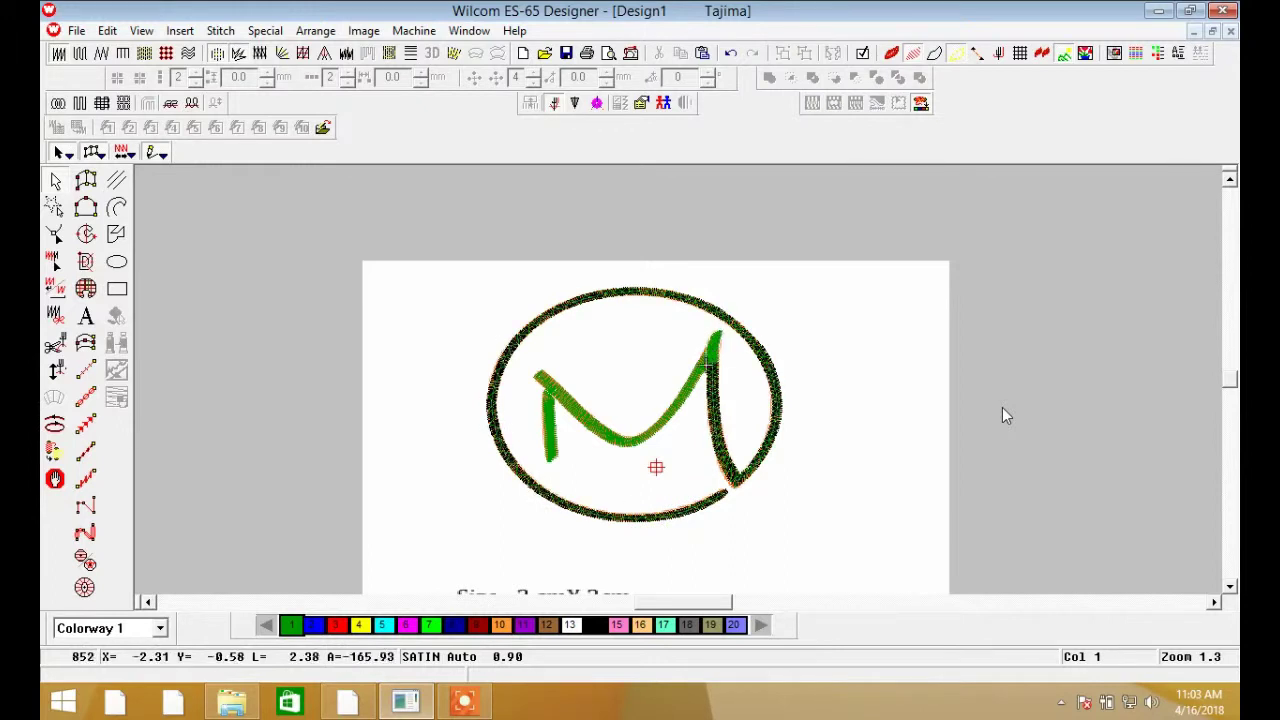
Advance in larger stitch increments through the covering satin down the M's right leg and around the oval.
key(Up)
key(Up)
key(Up)
key(Up)
key(Up)
key(Up)
key(Up)
key(Up)
key(Up)
key(Up)
key(Up)
key(Up)
key(Up)
key(Up)
key(Up)
key(Up)
key(Up)
key(Up)
key(Up)
key(Up)
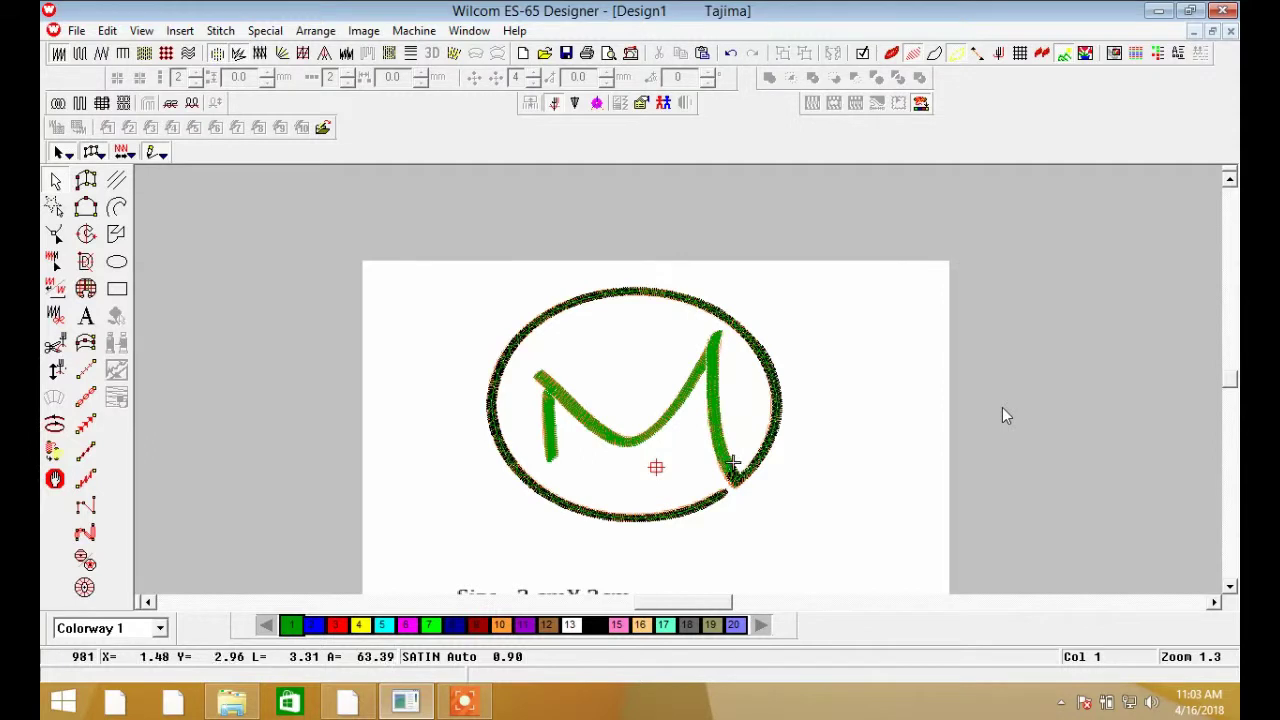
key(Up)
key(Up)
key(Up)
key(Up)
key(Up)
key(Up)
key(Up)
key(Up)
key(Up)
key(Up)
key(Up)
key(Up)
key(Up)
key(Up)
key(Up)
key(Up)
key(Up)
key(Up)
key(Up)
key(Up)
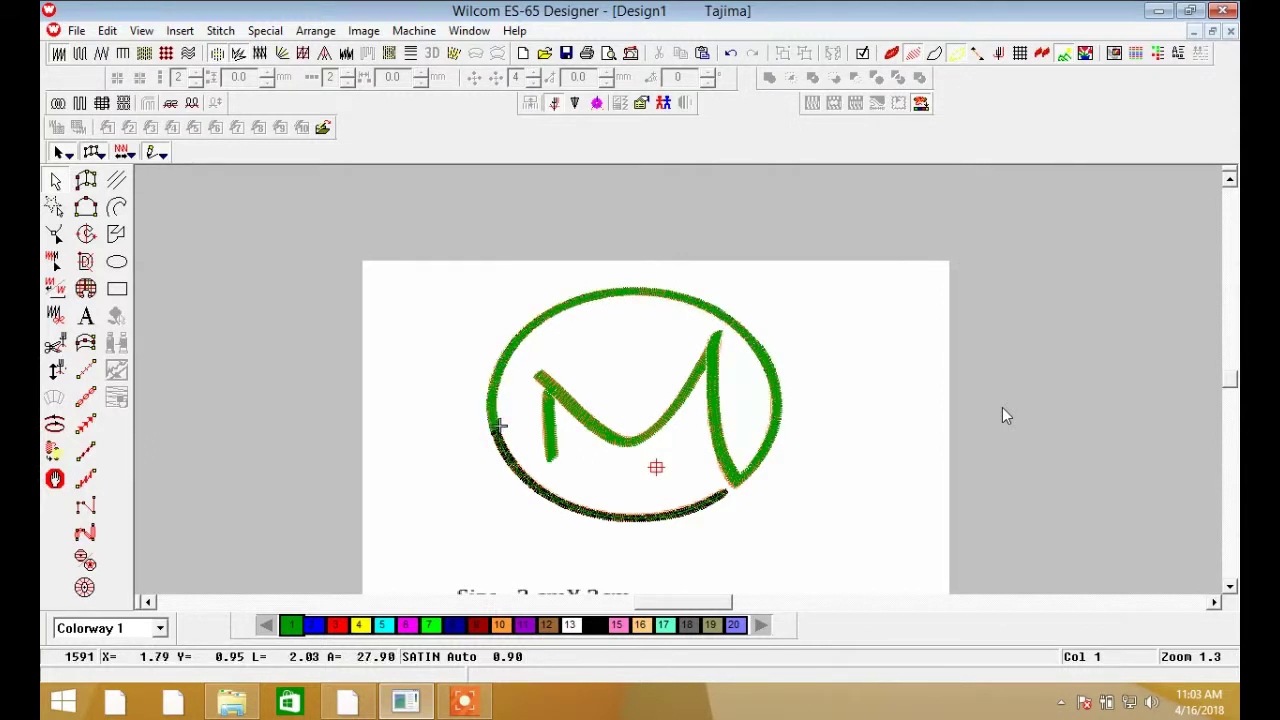
Select the M's left leg and curved middle stroke together and open their object properties.
key(z)
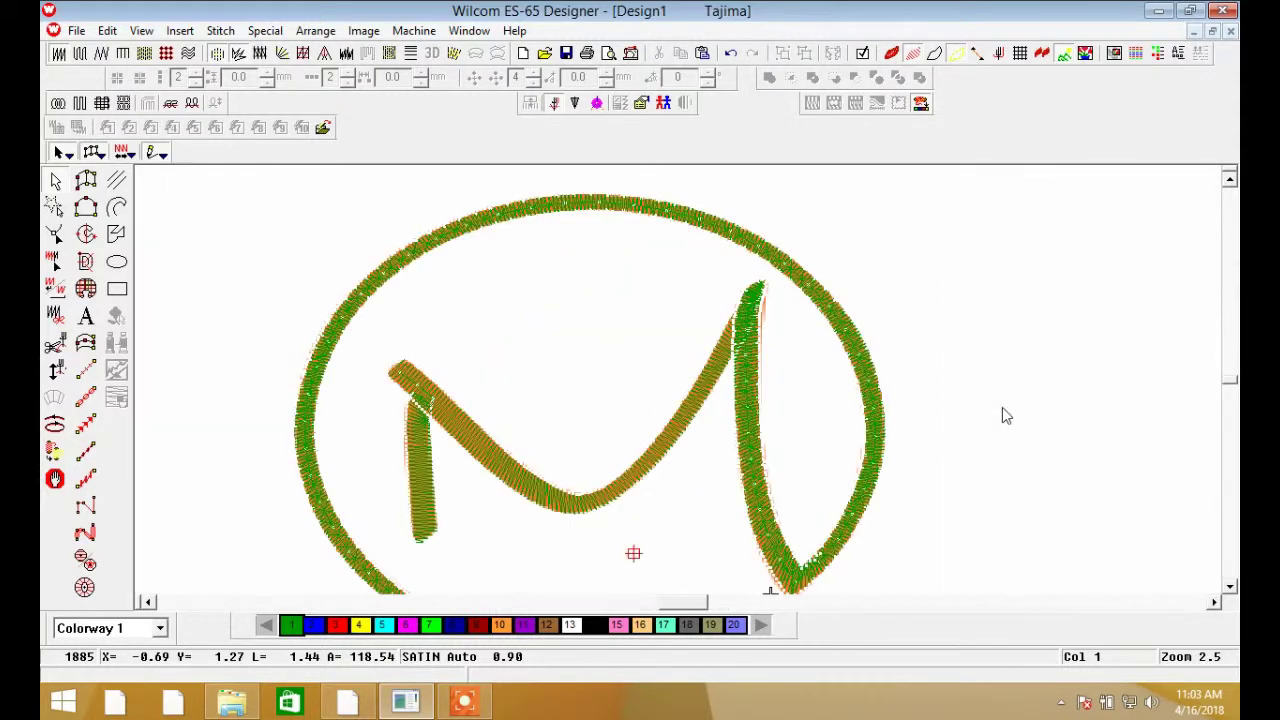
click(421, 480)
click(208, 422)
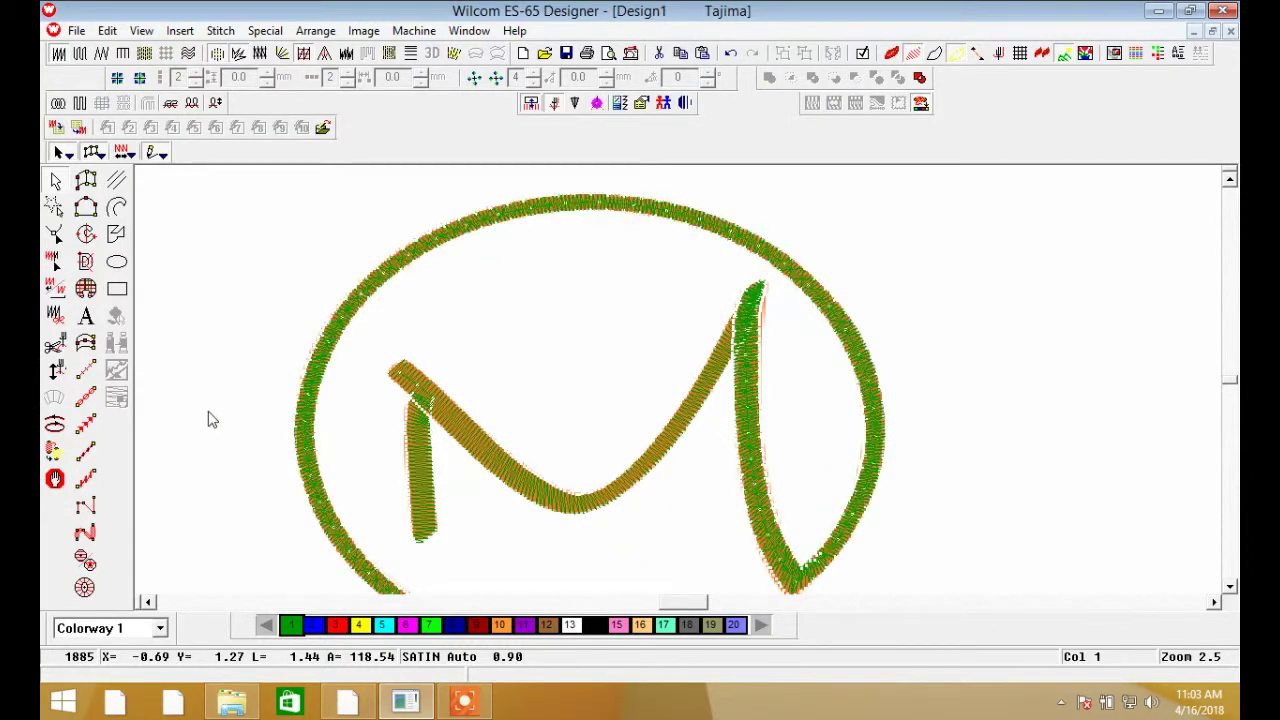
click(414, 480)
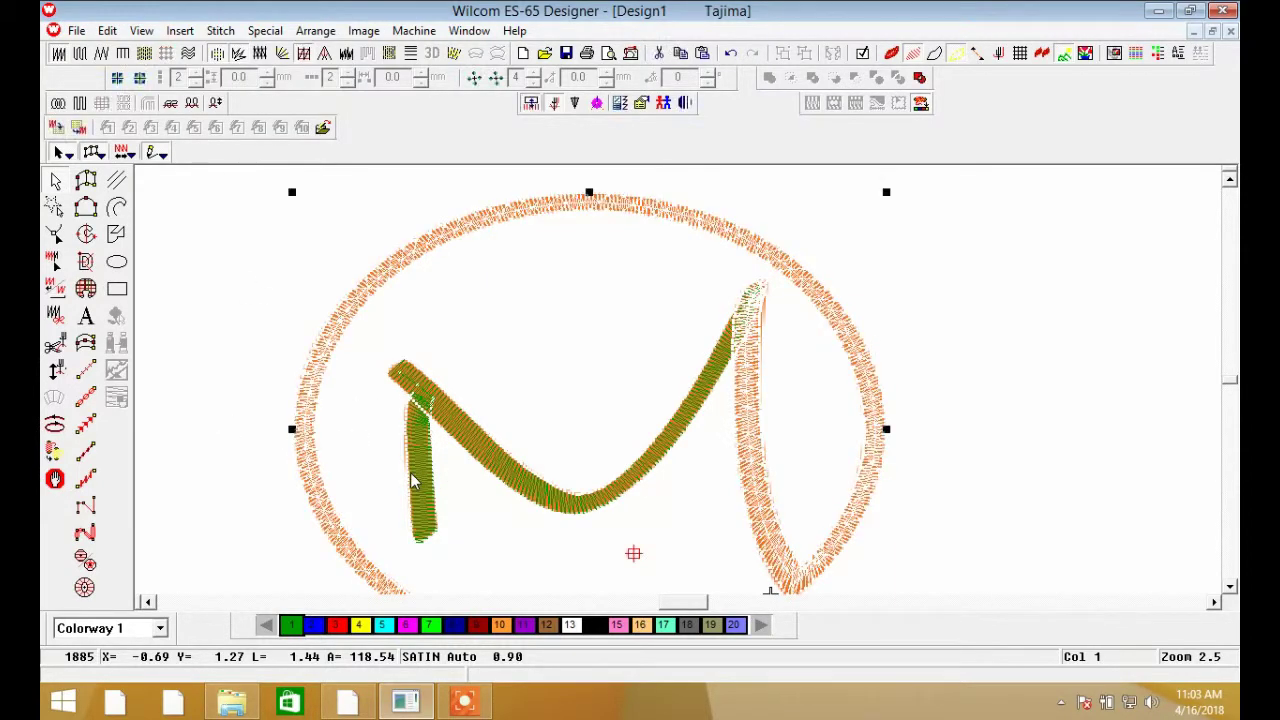
click(1157, 52)
click(1042, 326)
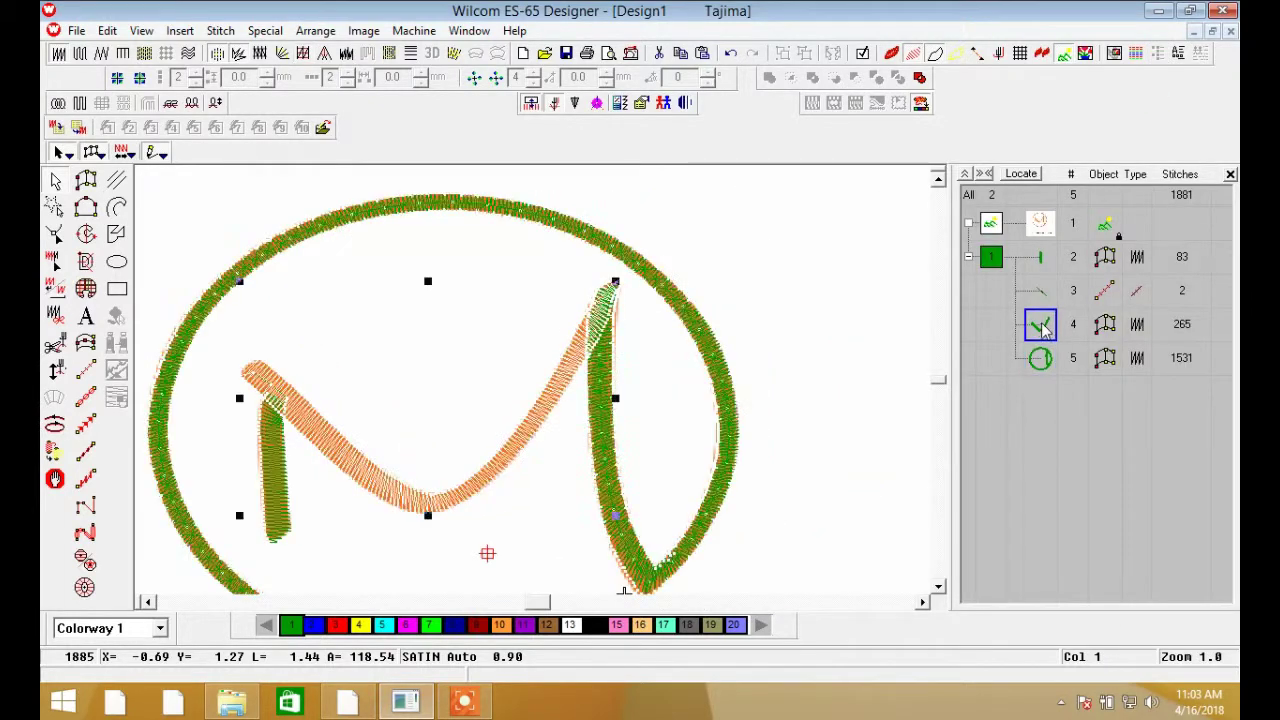
ctrl+click(1038, 270)
right_click(1042, 262)
click(1085, 267)
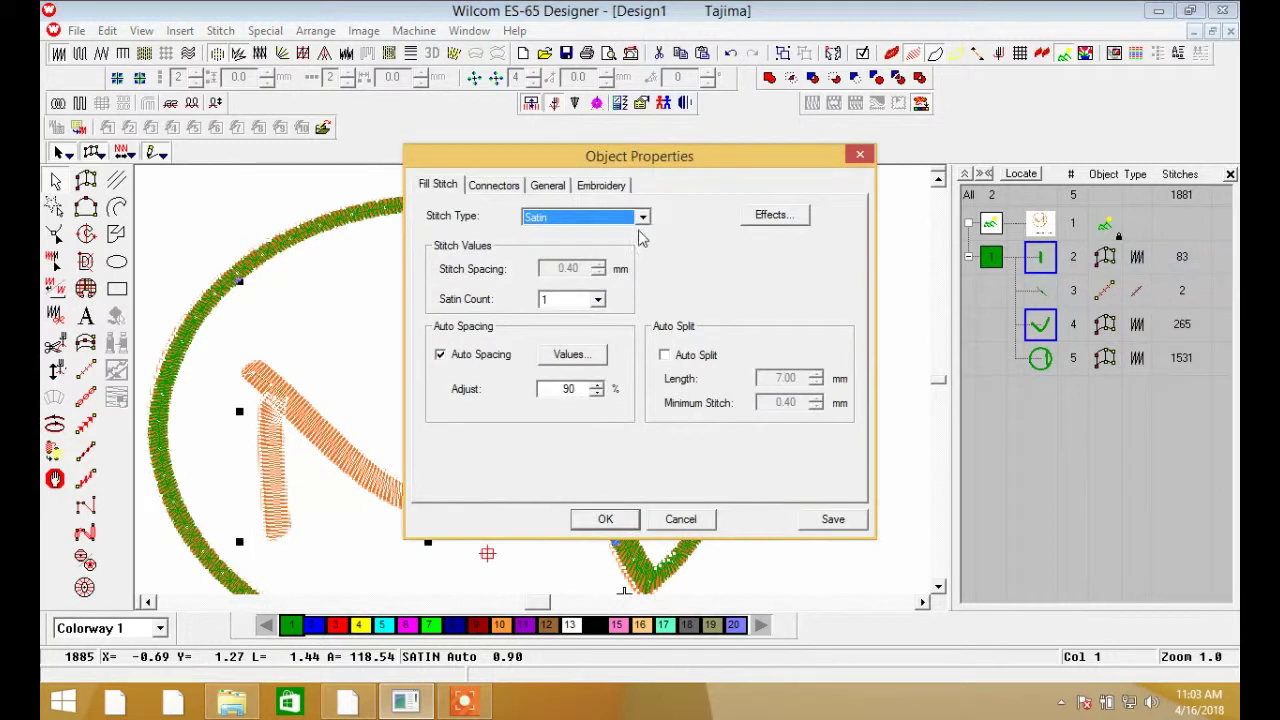
Turn off auto spacing for the two selected strokes and set their satin stitch spacing to 0.36 mm.
click(455, 362)
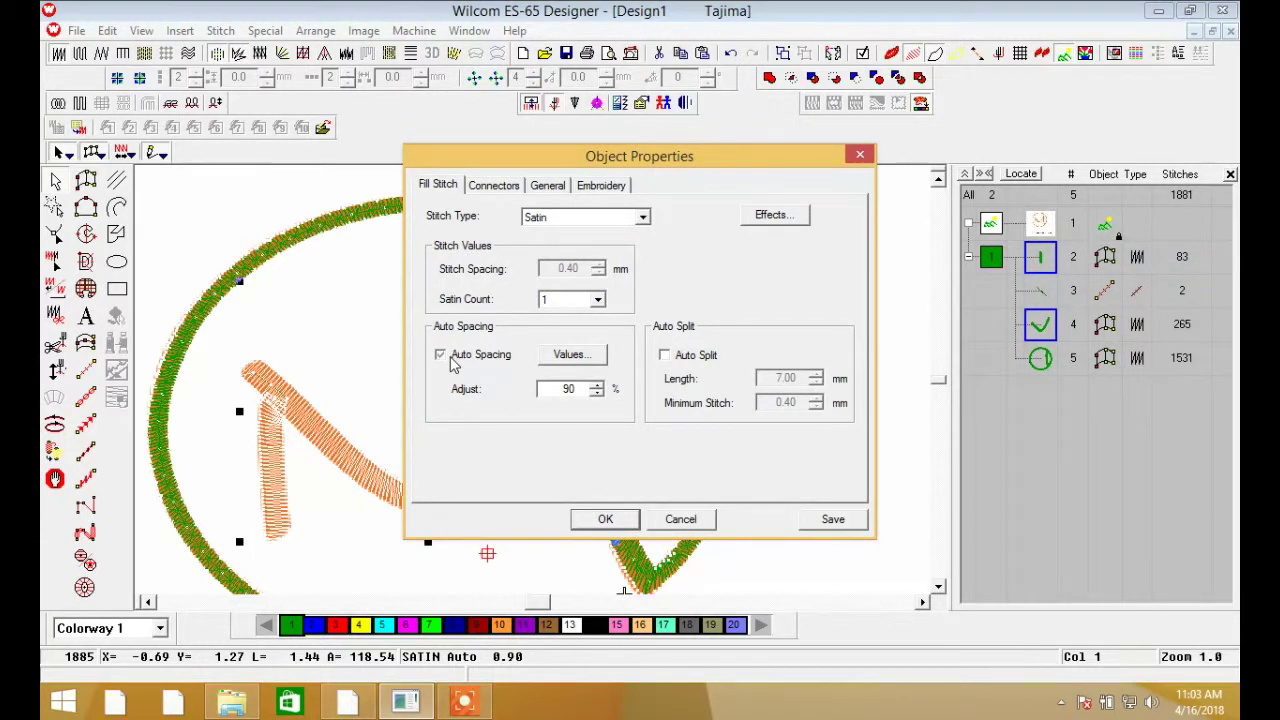
click(599, 274)
click(599, 274)
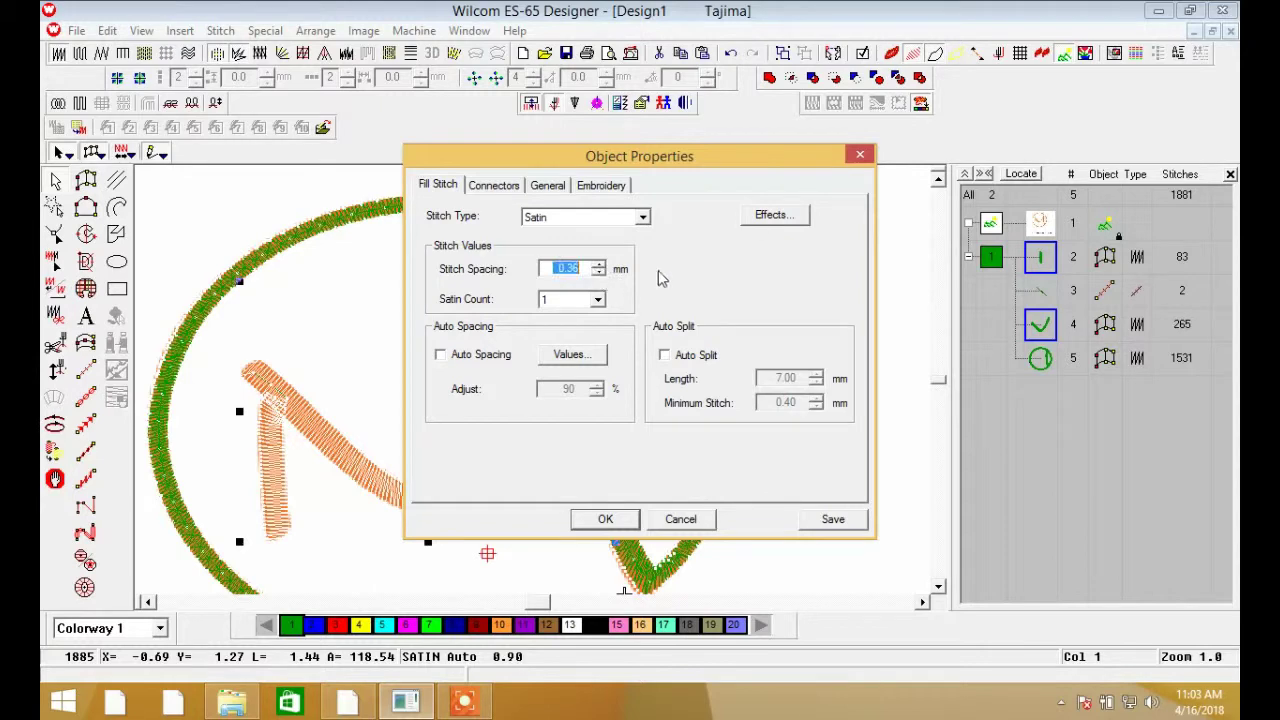
Give both strokes a Double Zigzag first underlay and a Zigzag second underlay, apply the properties, and deselect them.
click(770, 215)
click(510, 222)
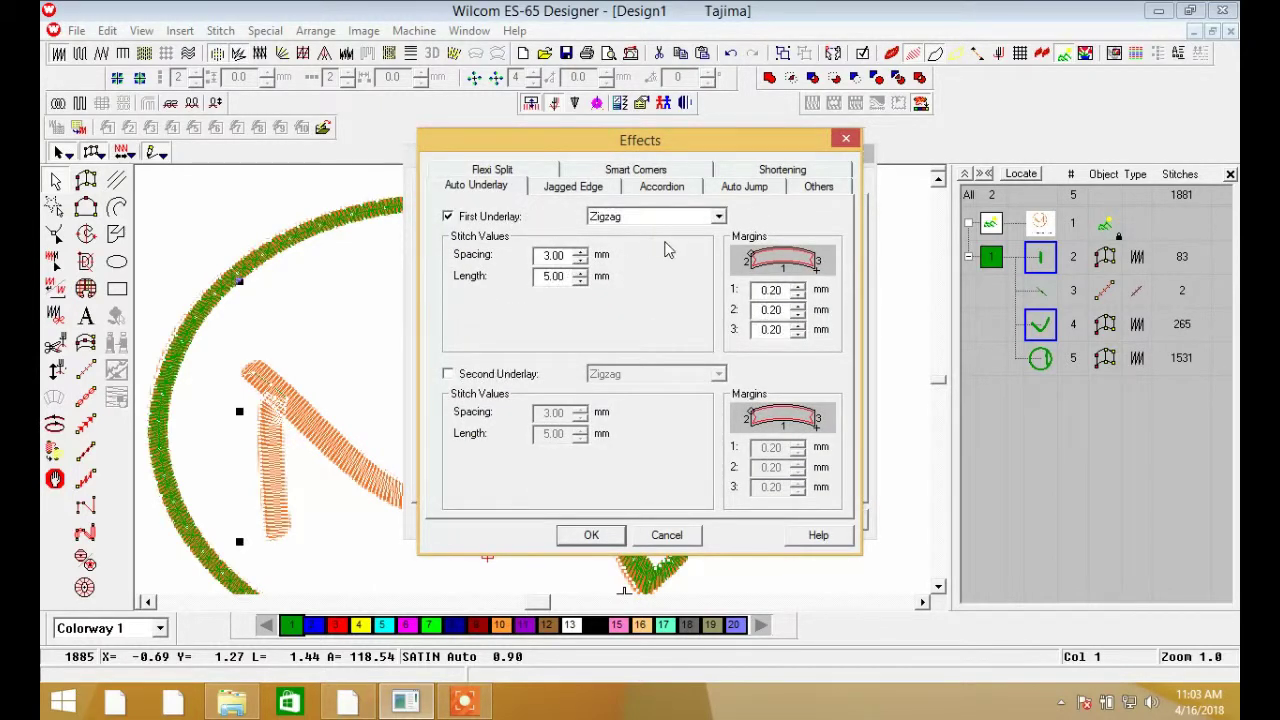
click(718, 218)
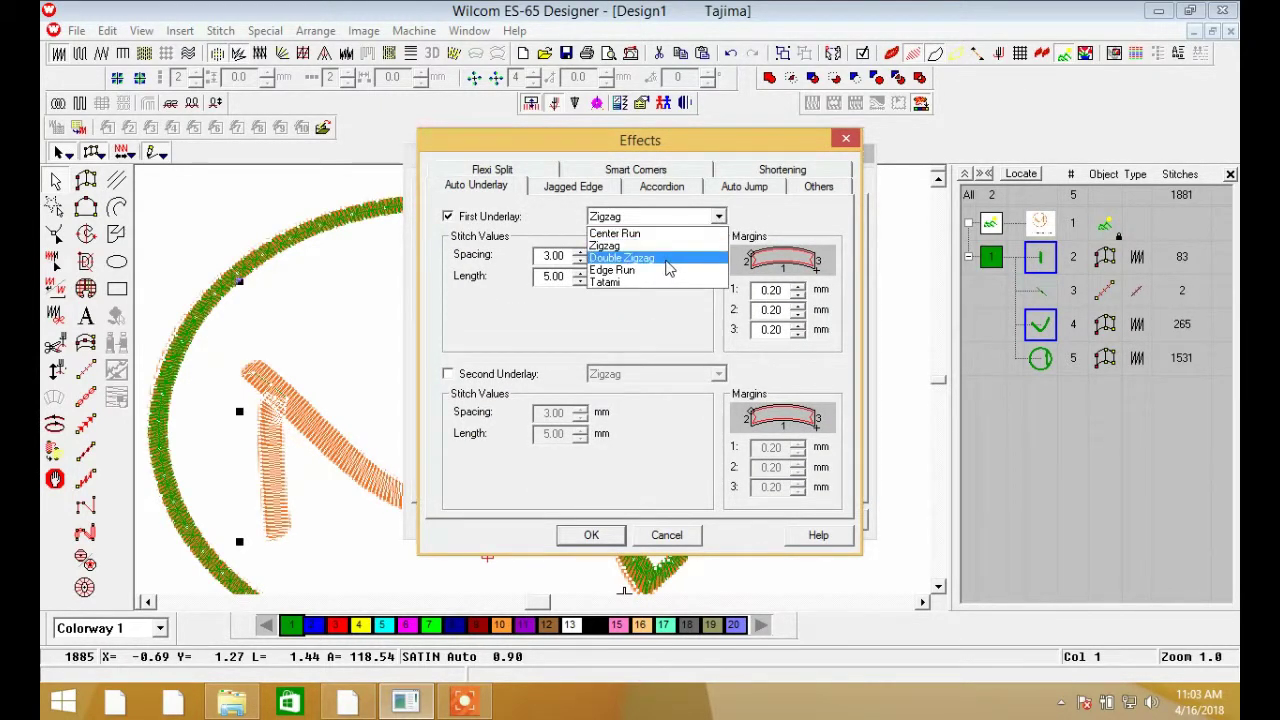
click(668, 268)
click(510, 378)
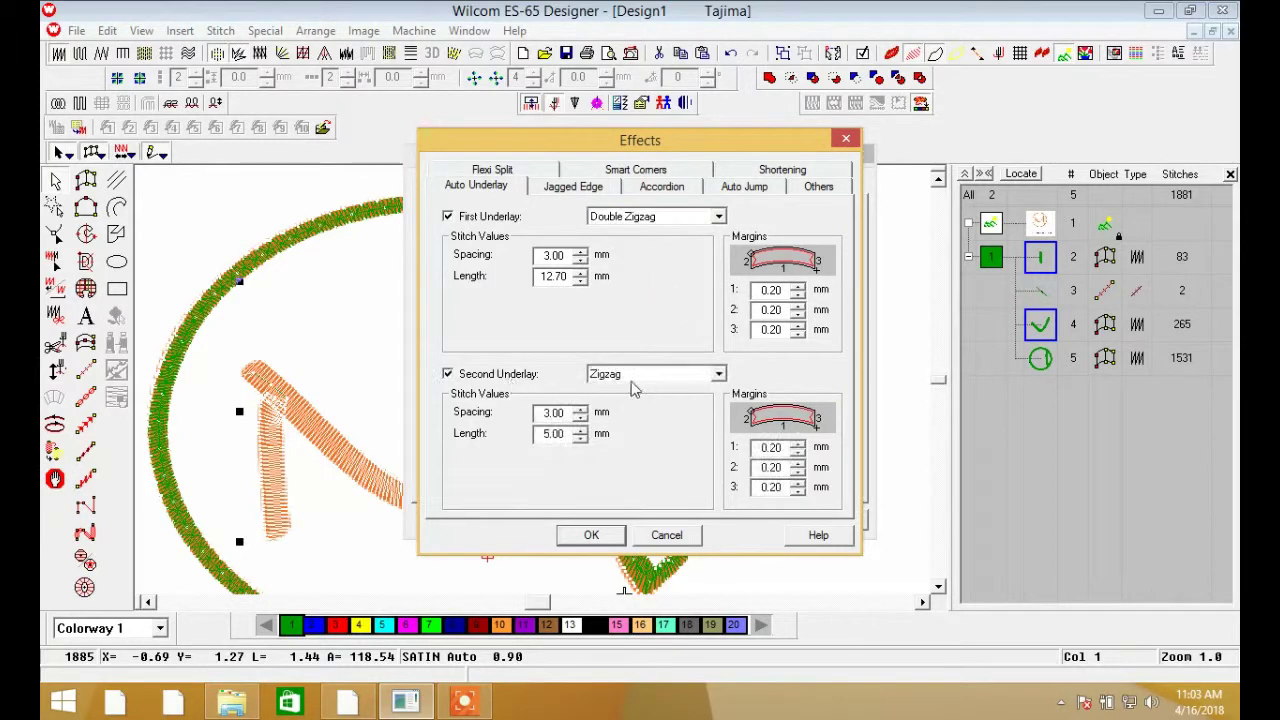
click(605, 535)
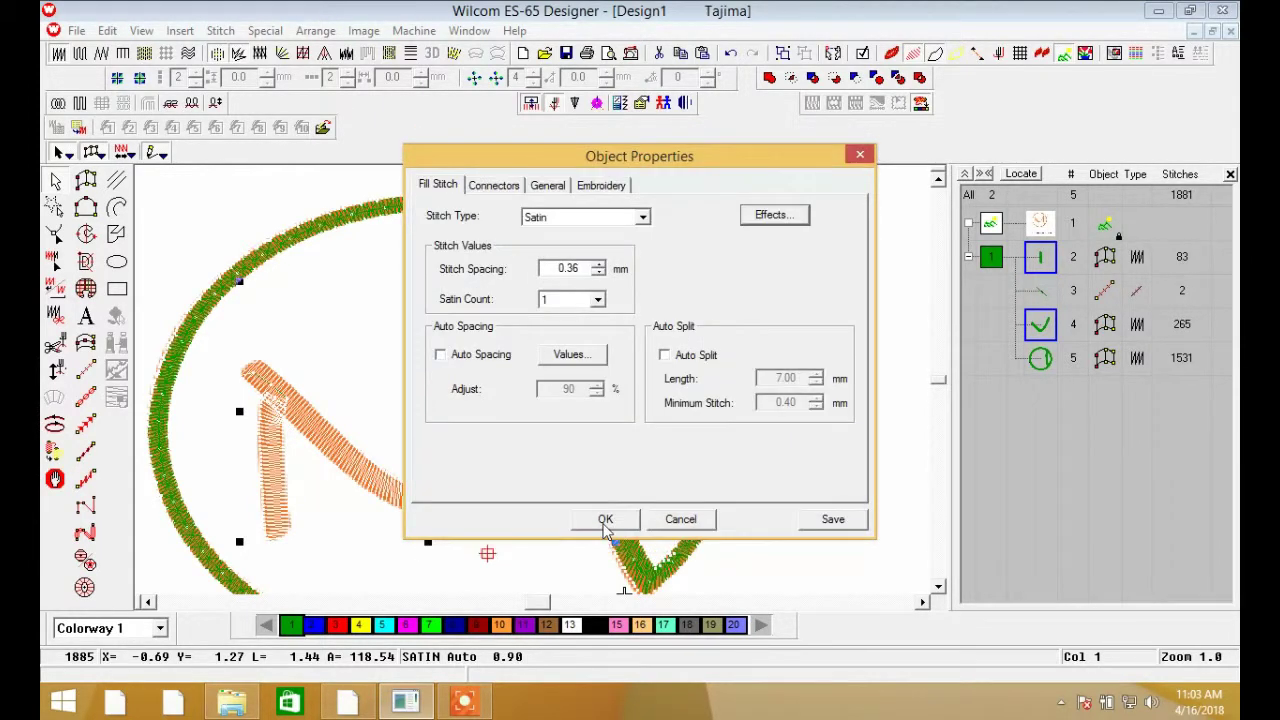
click(605, 522)
key(shift+z)
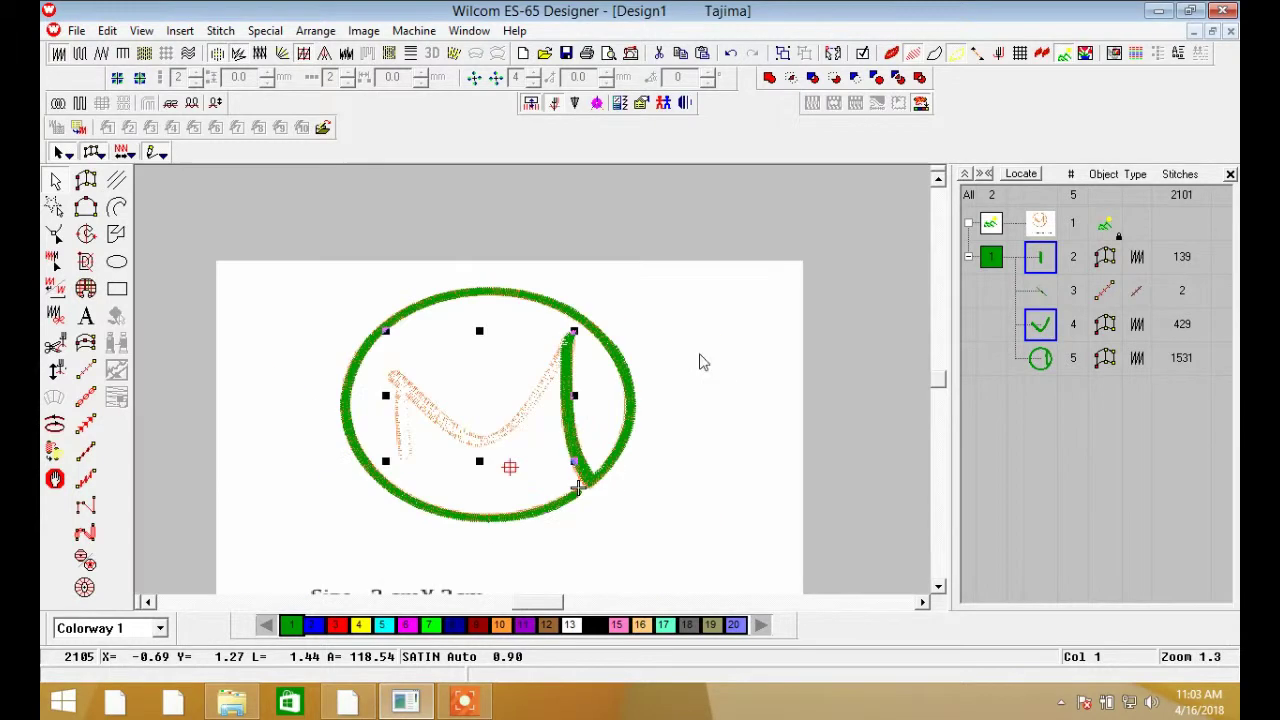
click(680, 434)
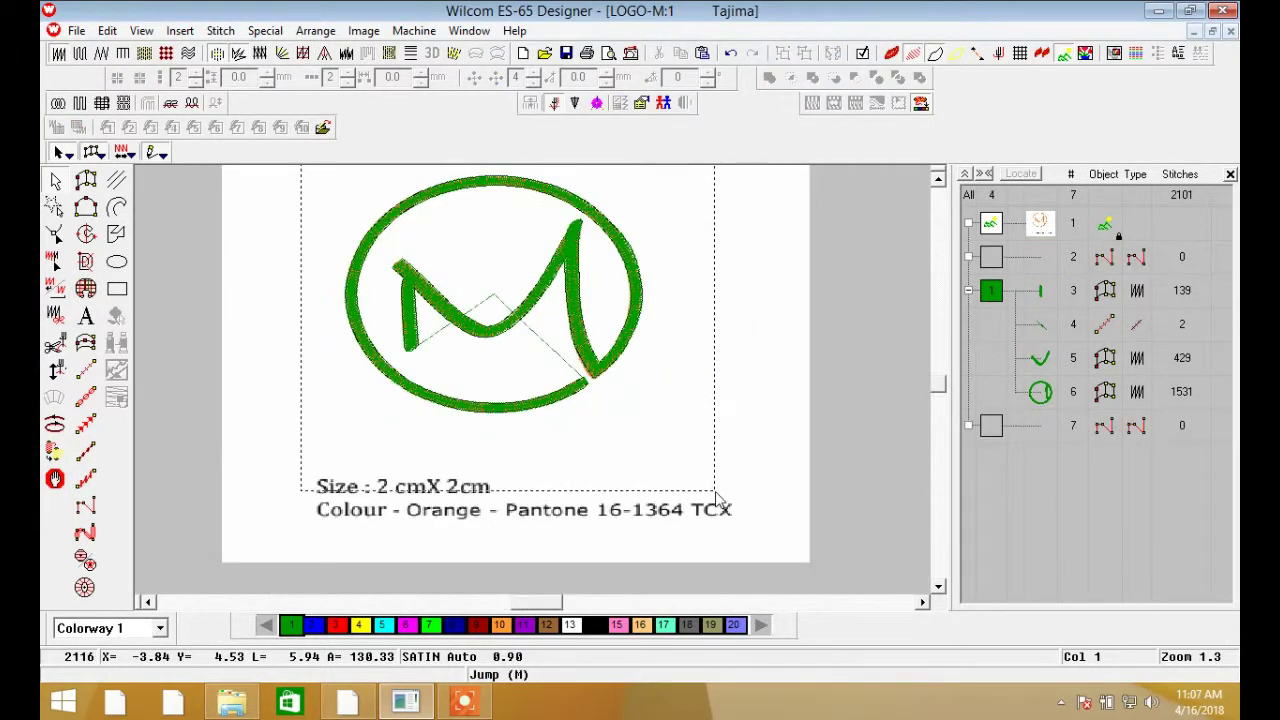
Resize the complete embroidered logo to 20 mm wide and 20 mm high, then deselect it.
click(607, 378)
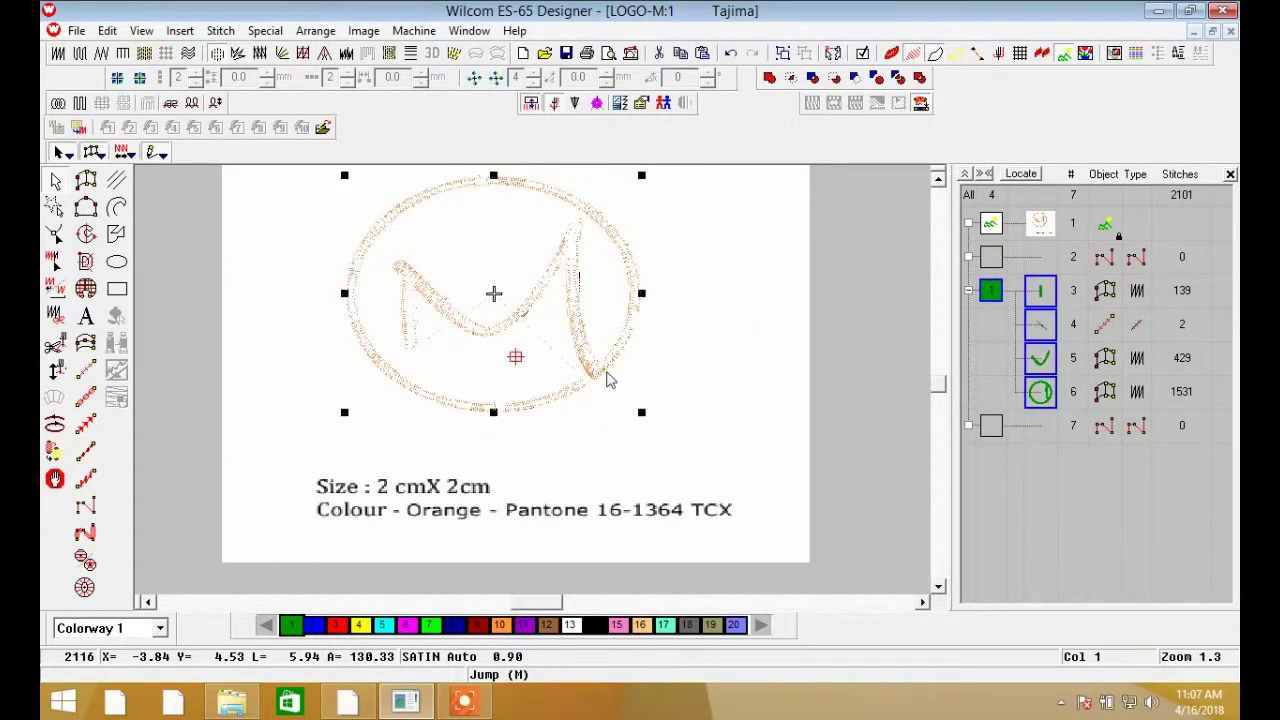
right_click(489, 265)
click(500, 266)
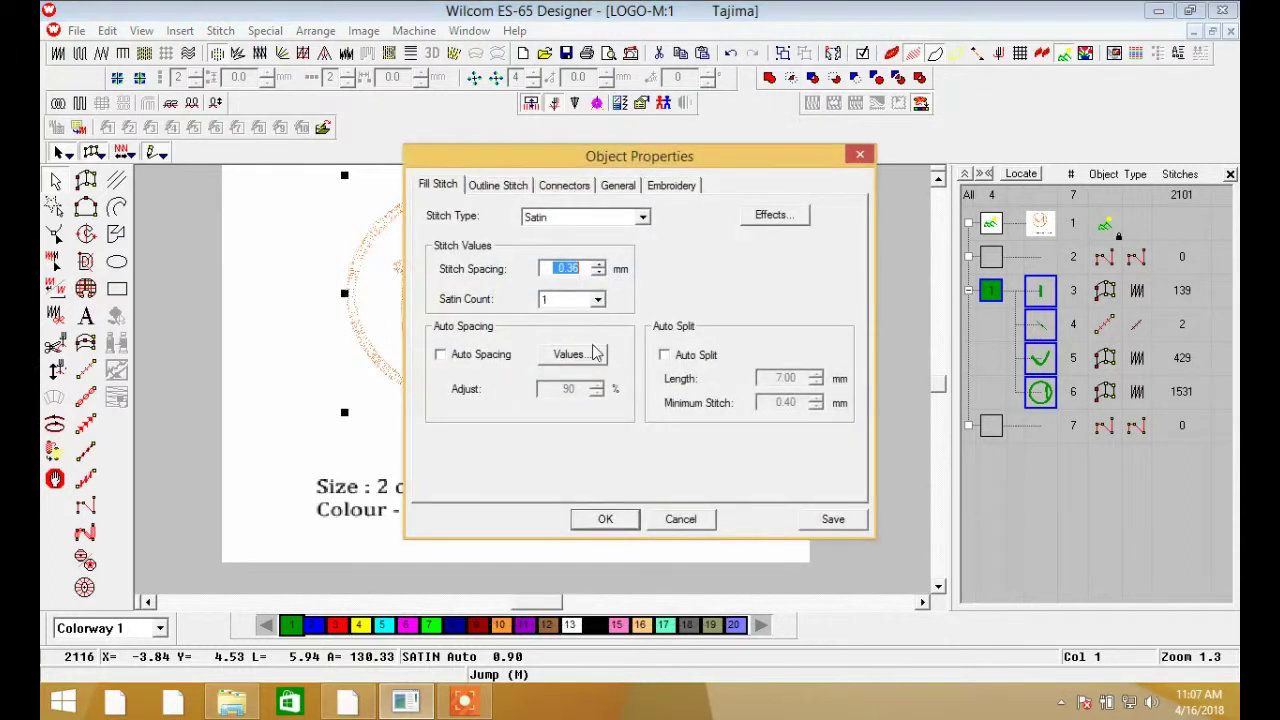
click(615, 188)
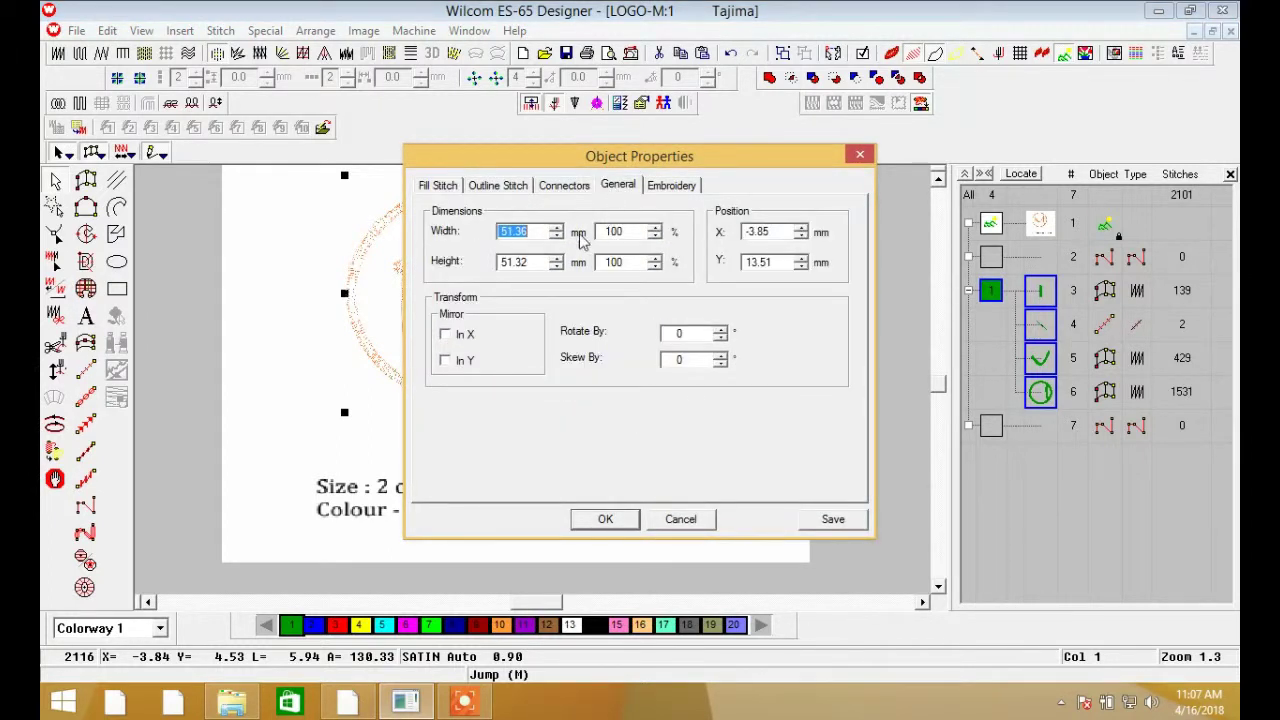
text(20)
click(540, 264)
text(2)
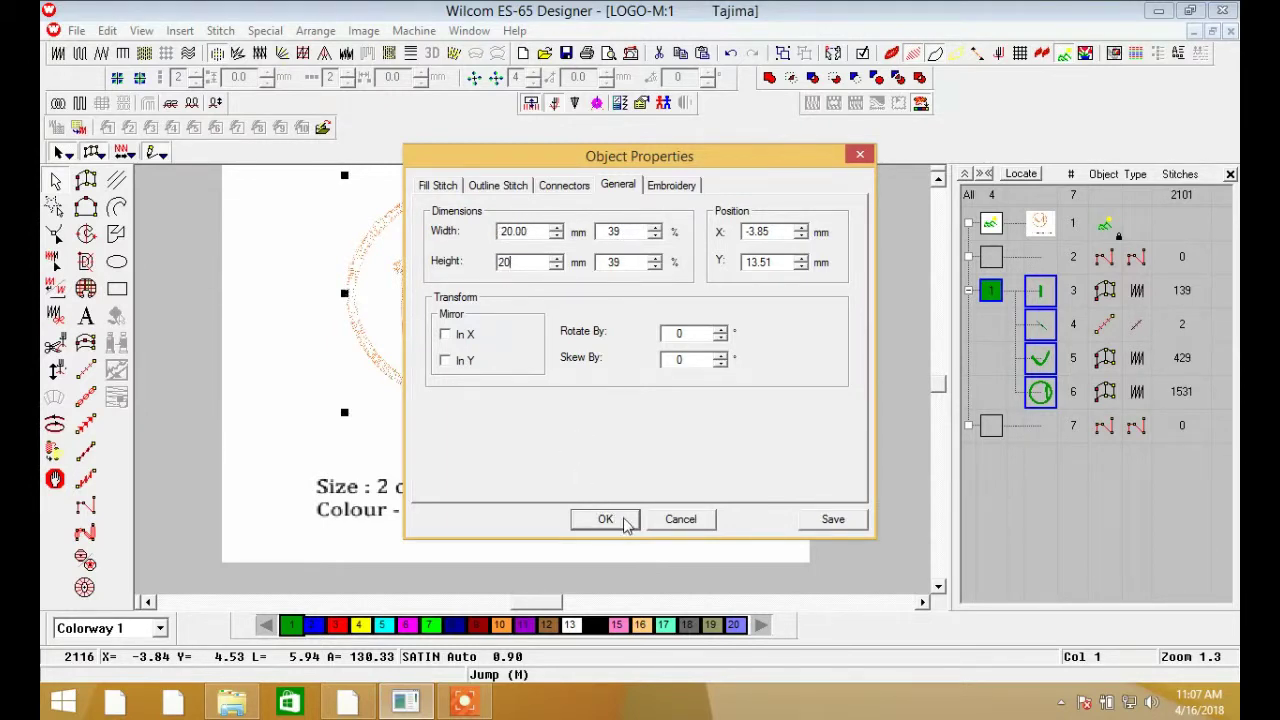
click(620, 521)
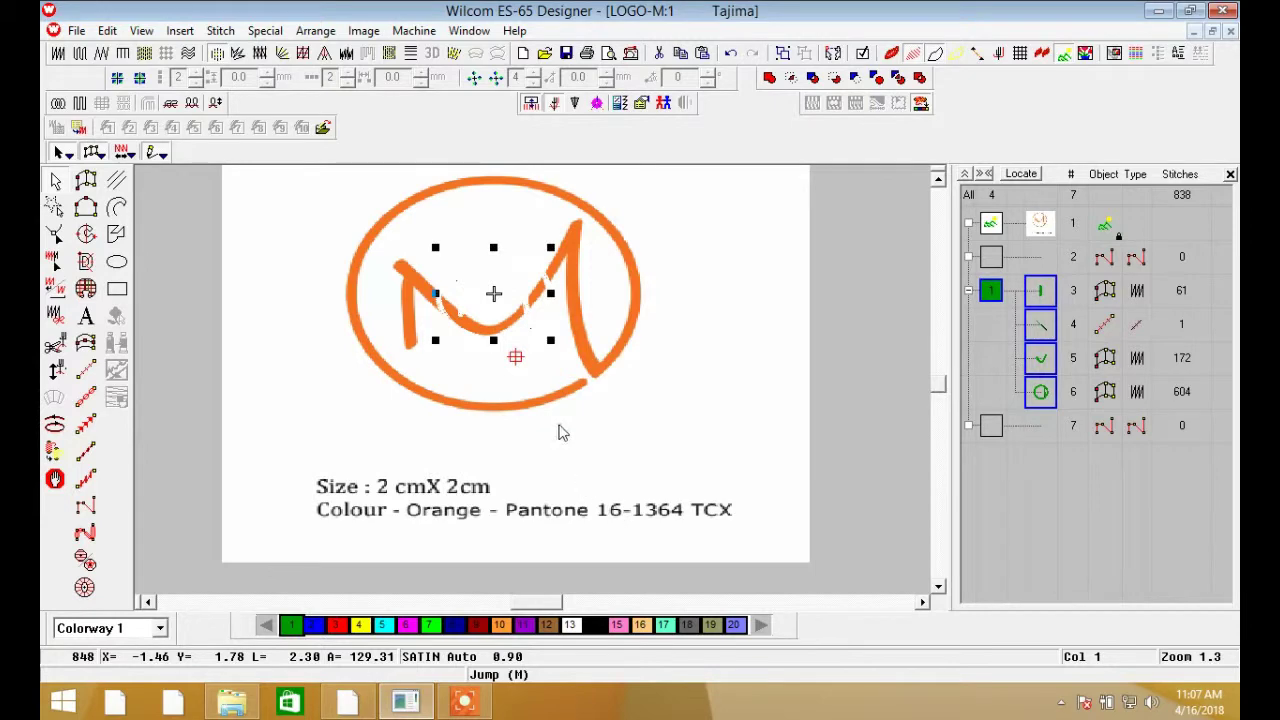
key(Escape)
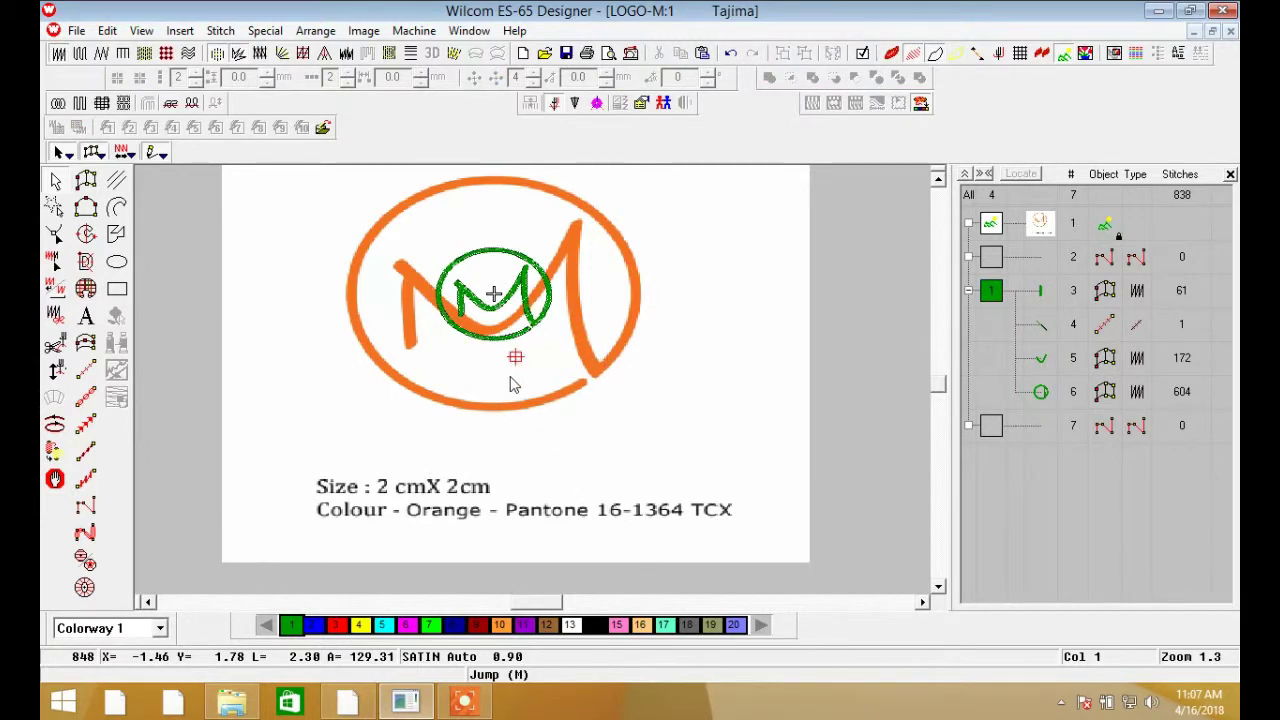
Inspect the resized logo up close in the realistic thread rendering.
scroll(463, 400, up, 2)
scroll(437, 443, up, 2)
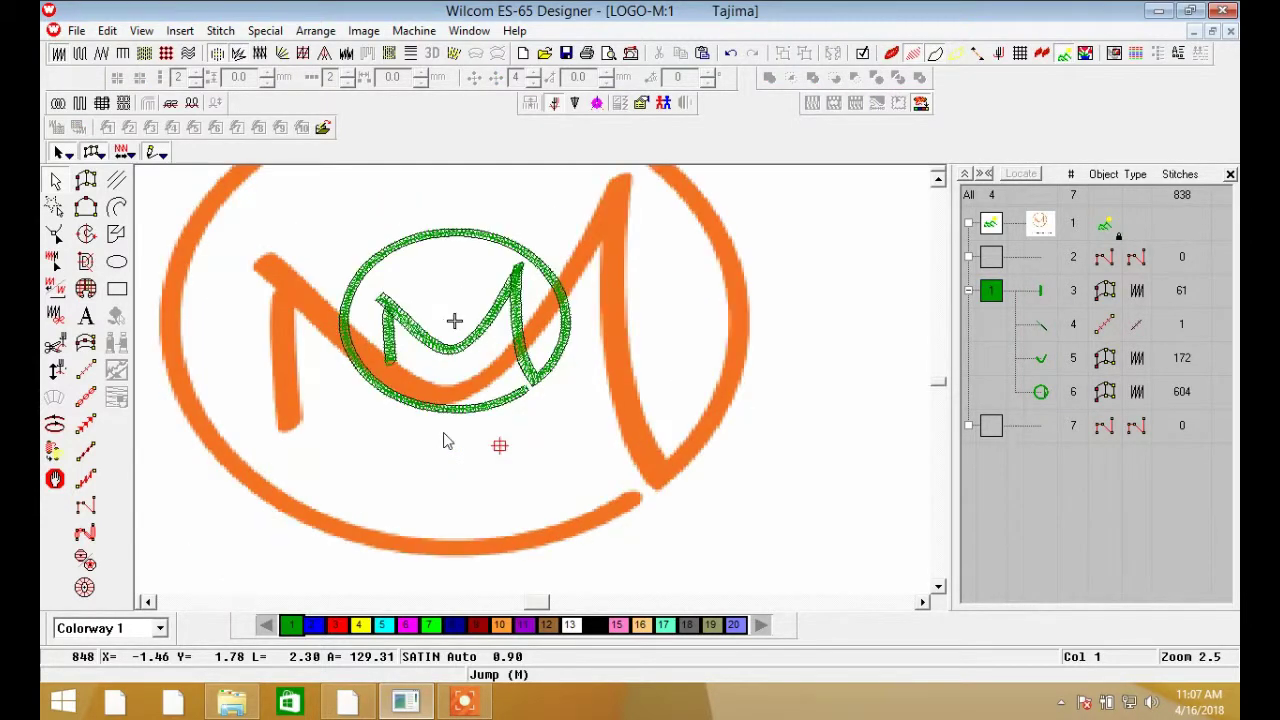
scroll(456, 464, up, 2)
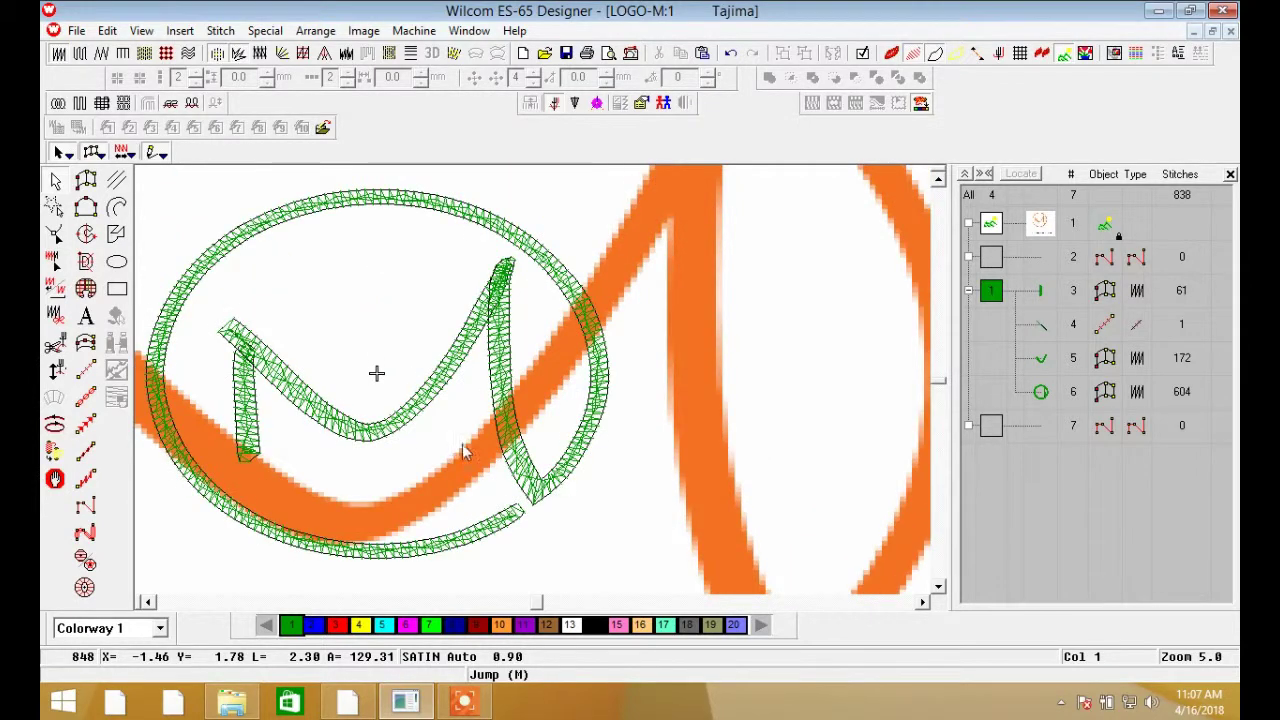
click(891, 54)
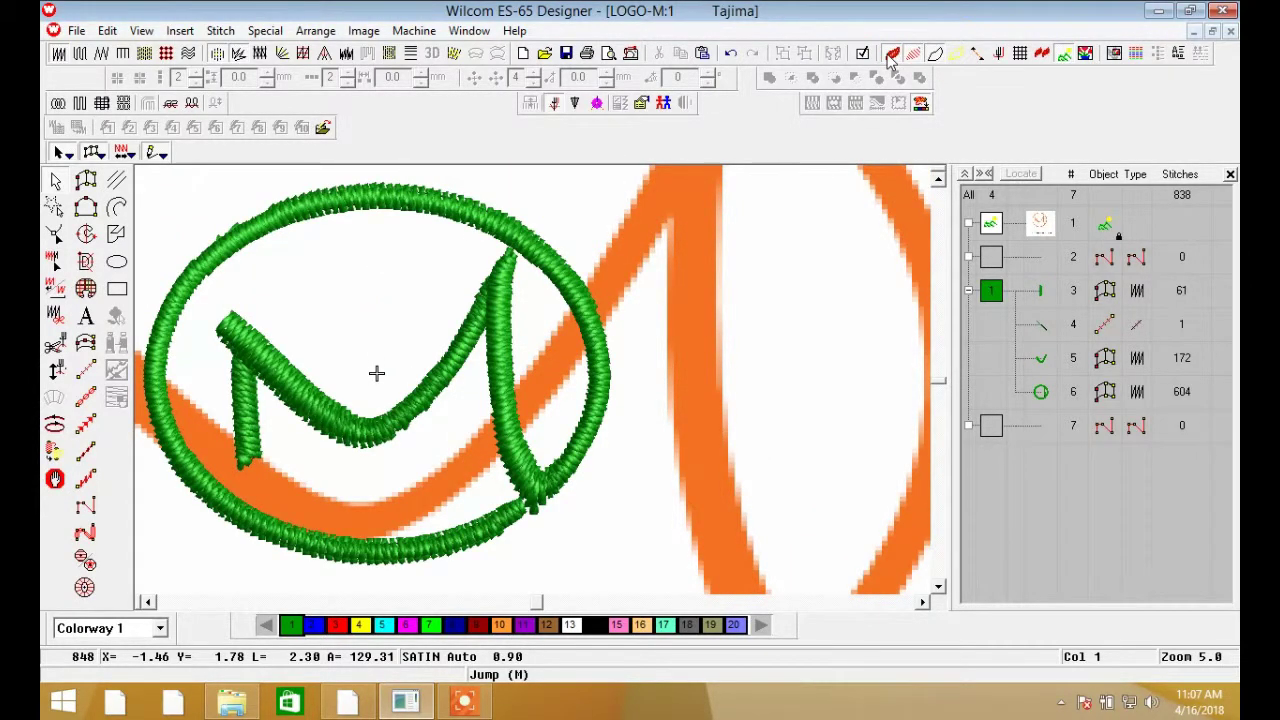
Save a copy of the design as LOGO-M.DST in Tajima format in the Wilcom ES folder.
scroll(752, 320, down, 4)
click(76, 30)
click(117, 143)
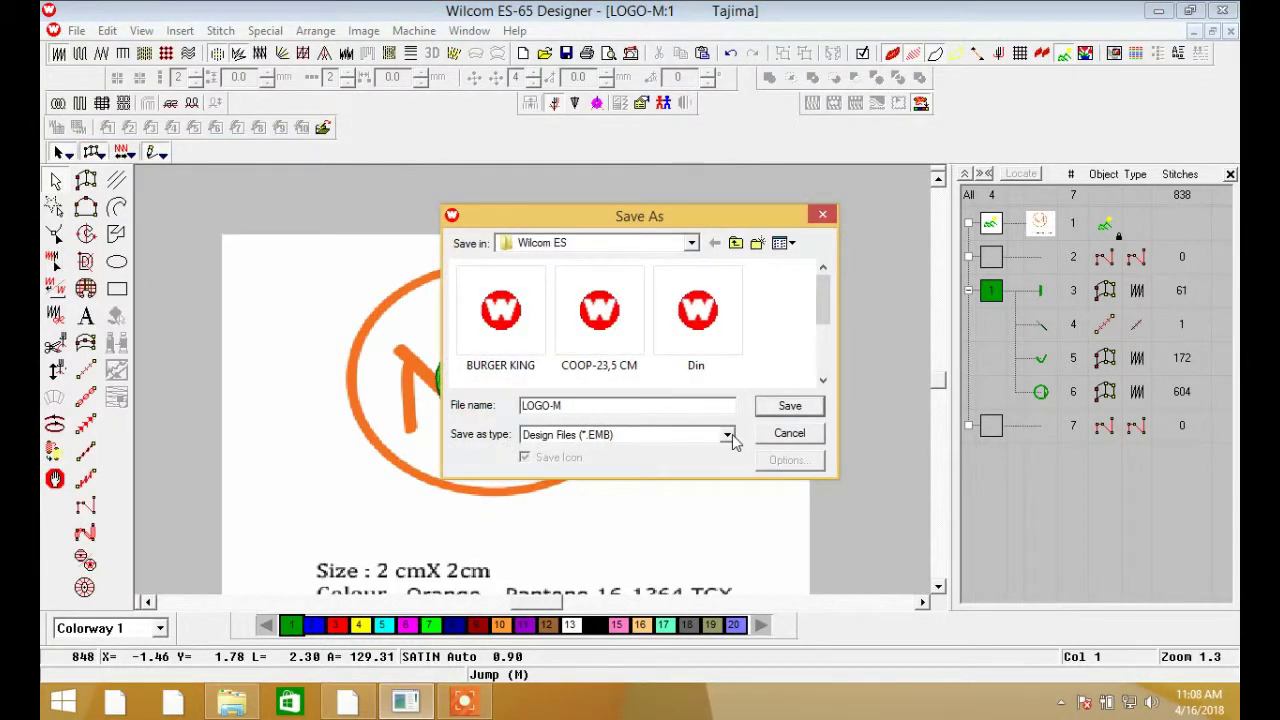
click(724, 437)
click(579, 203)
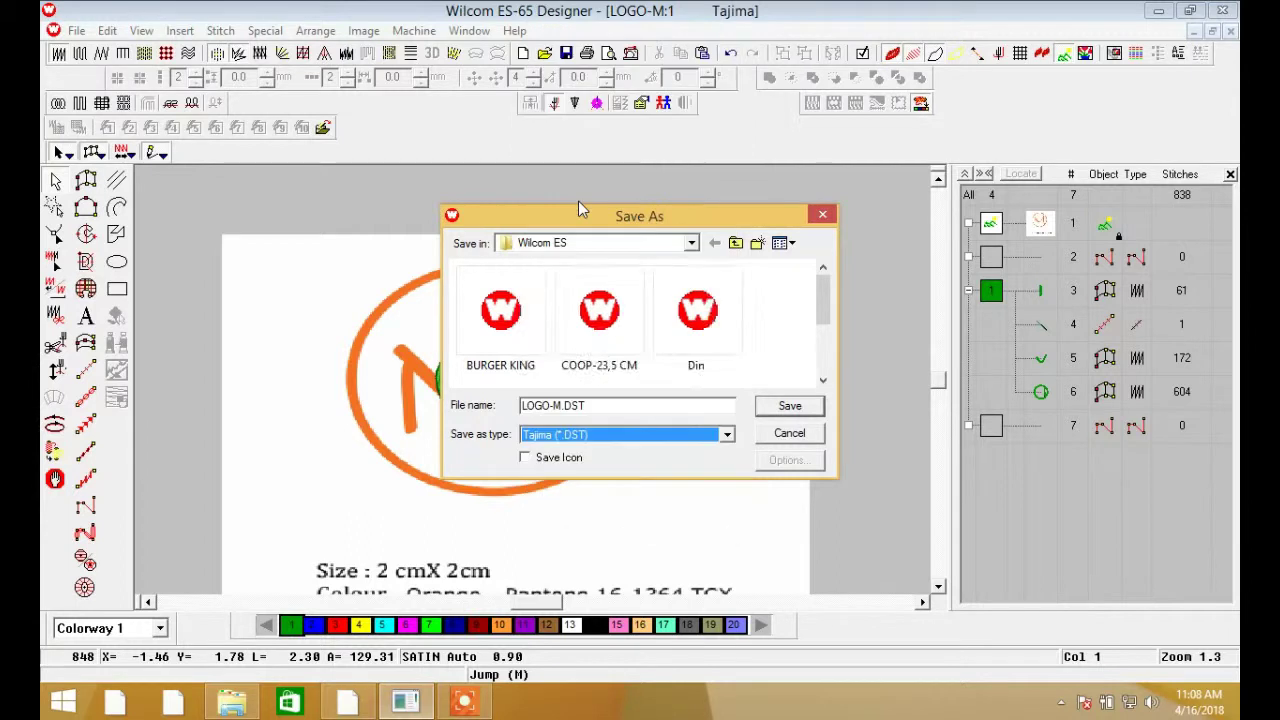
click(622, 409)
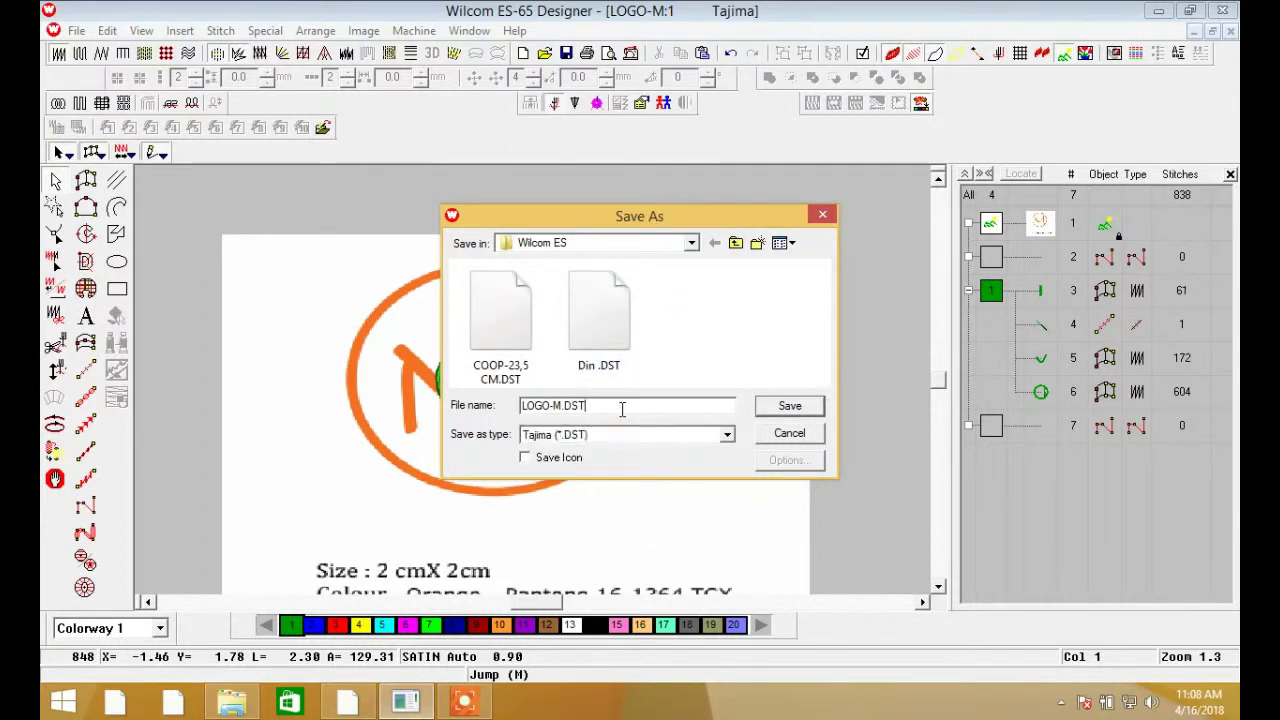
click(791, 407)
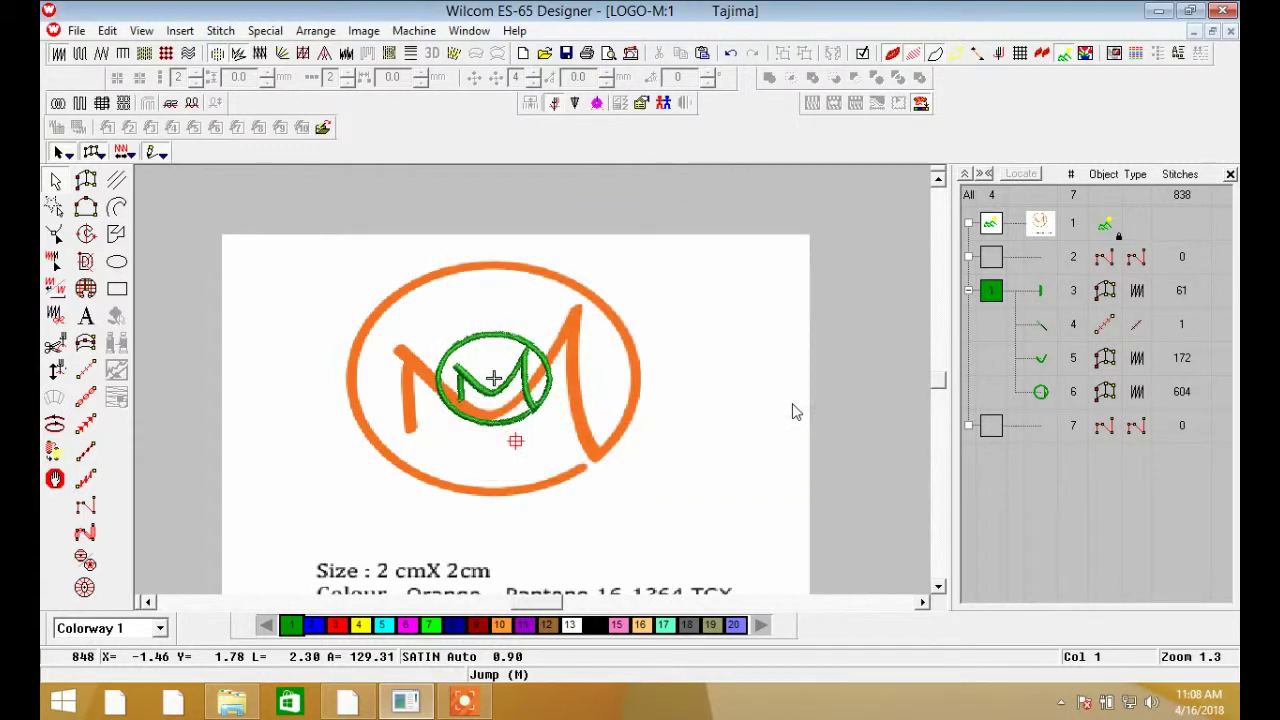
Save a copy of the design as LOGO-M in EMB format on Removable Disk (I:).
click(76, 30)
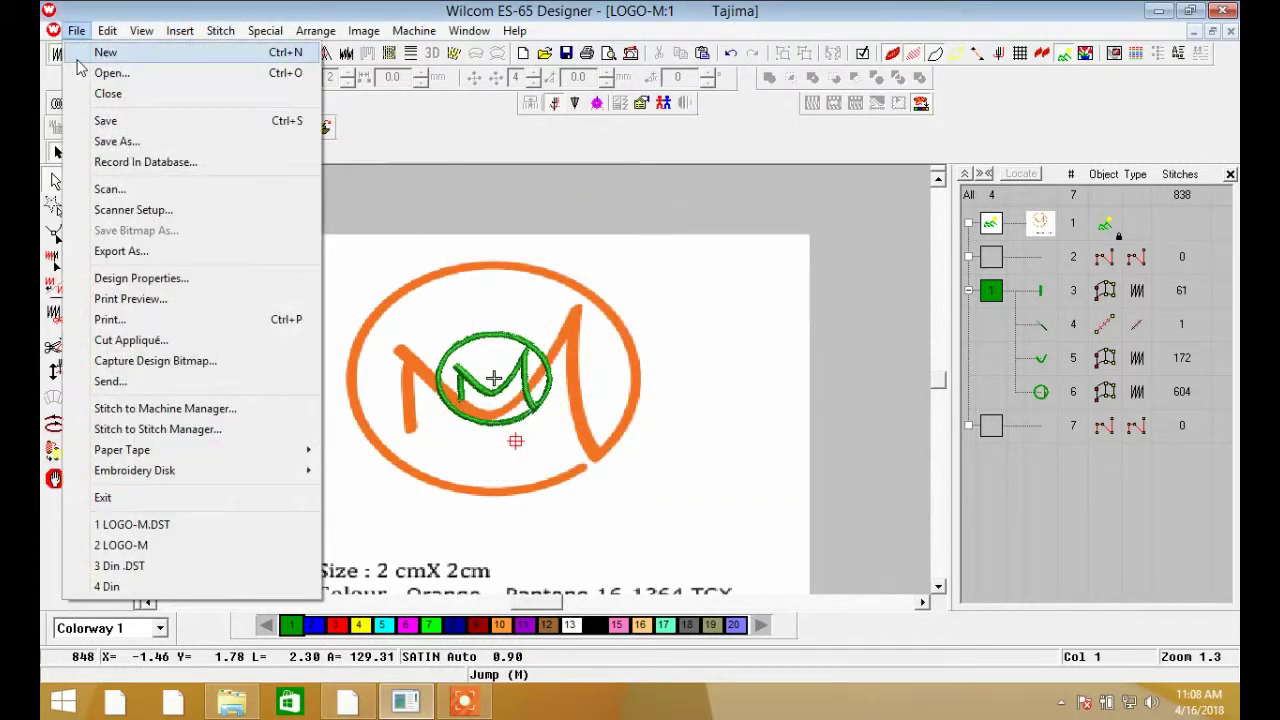
click(108, 142)
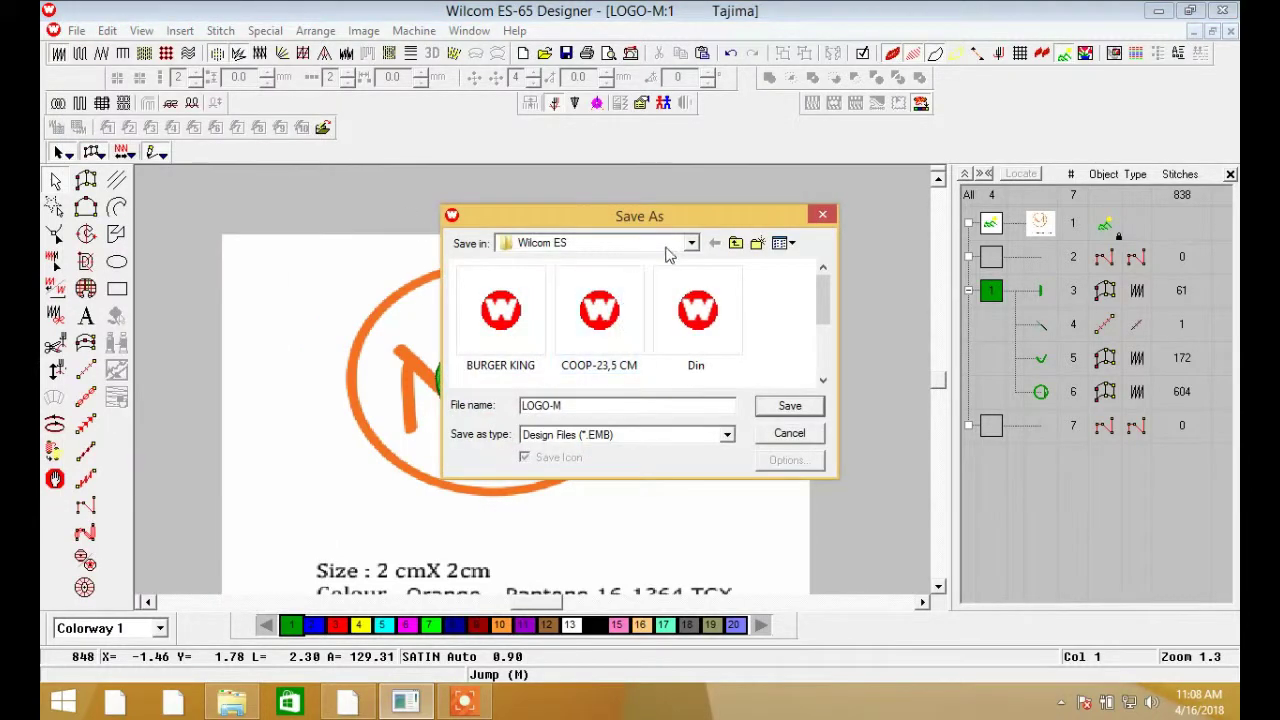
click(691, 247)
click(691, 247)
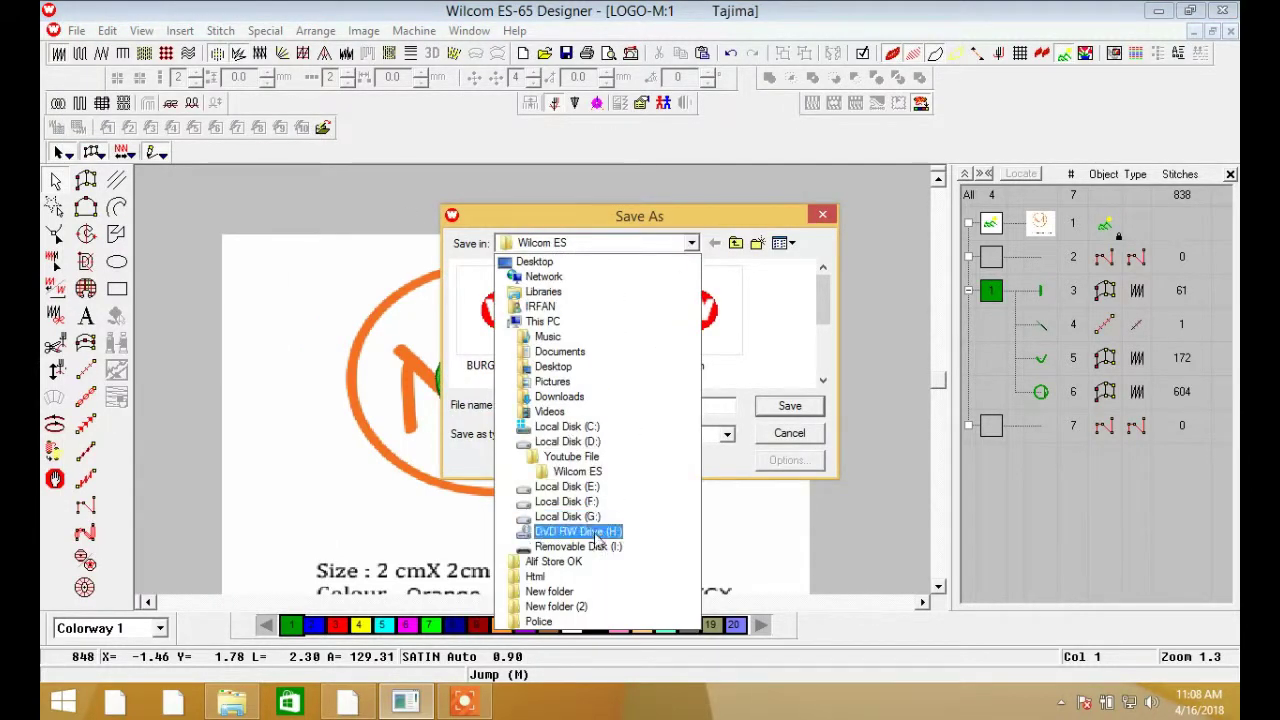
click(594, 546)
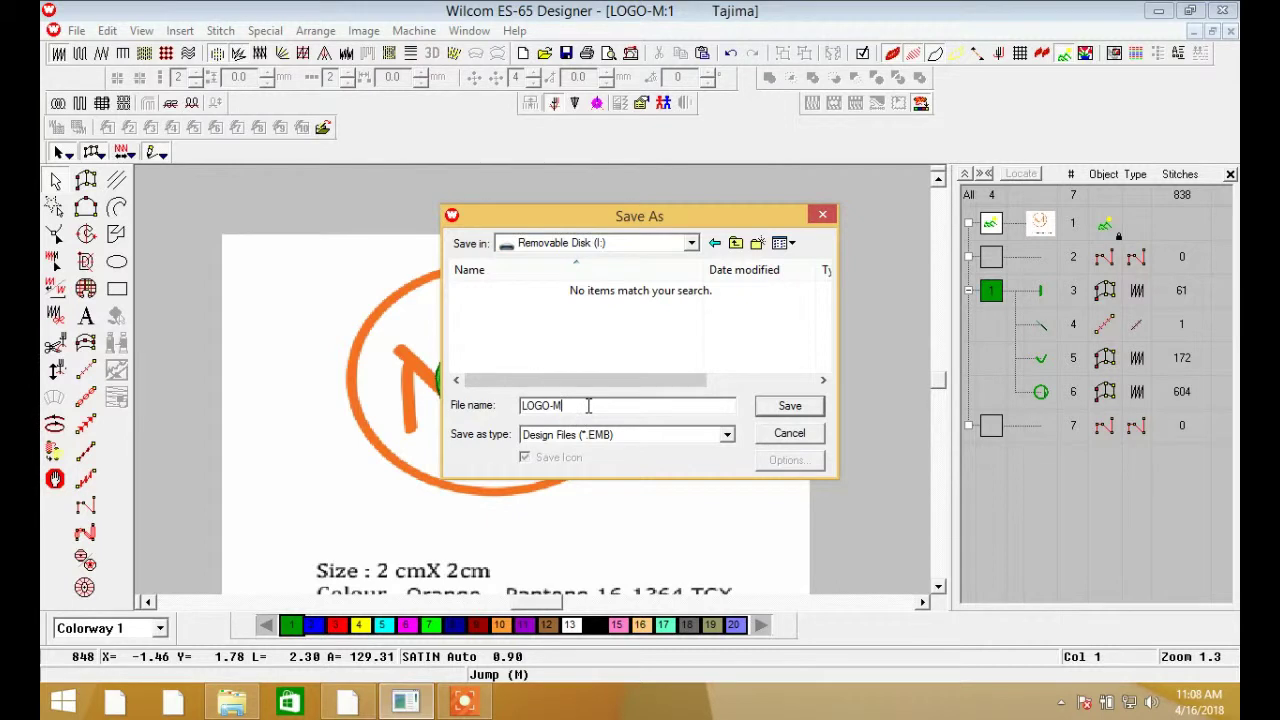
click(791, 407)
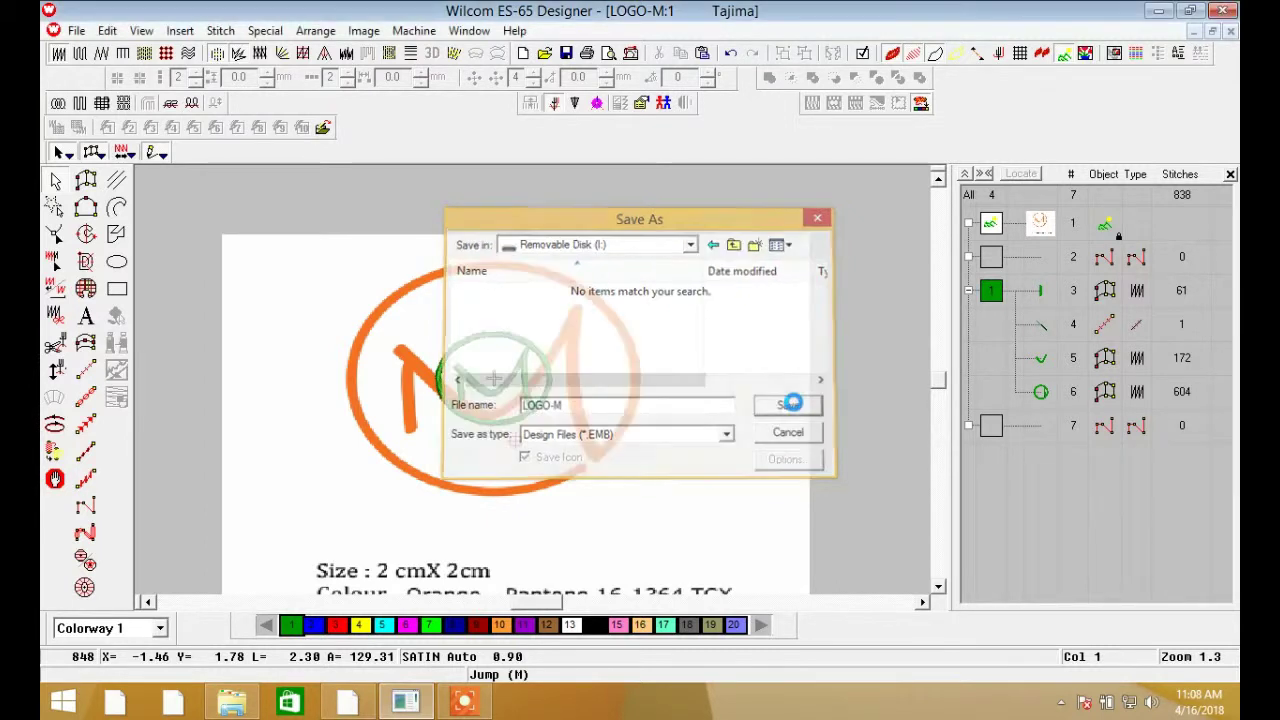